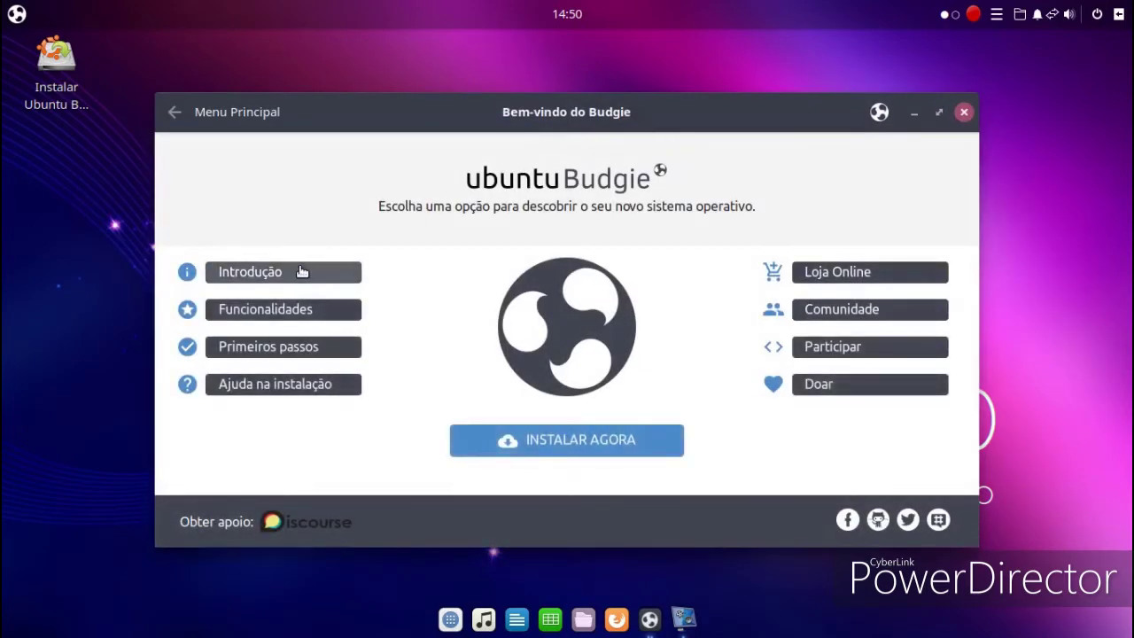
Step: Read through the Funcionalidades page of the welcome guide and return to its main menu
left_click(292, 309)
scroll(463, 226, "down", 5)
scroll(466, 226, "down", 10)
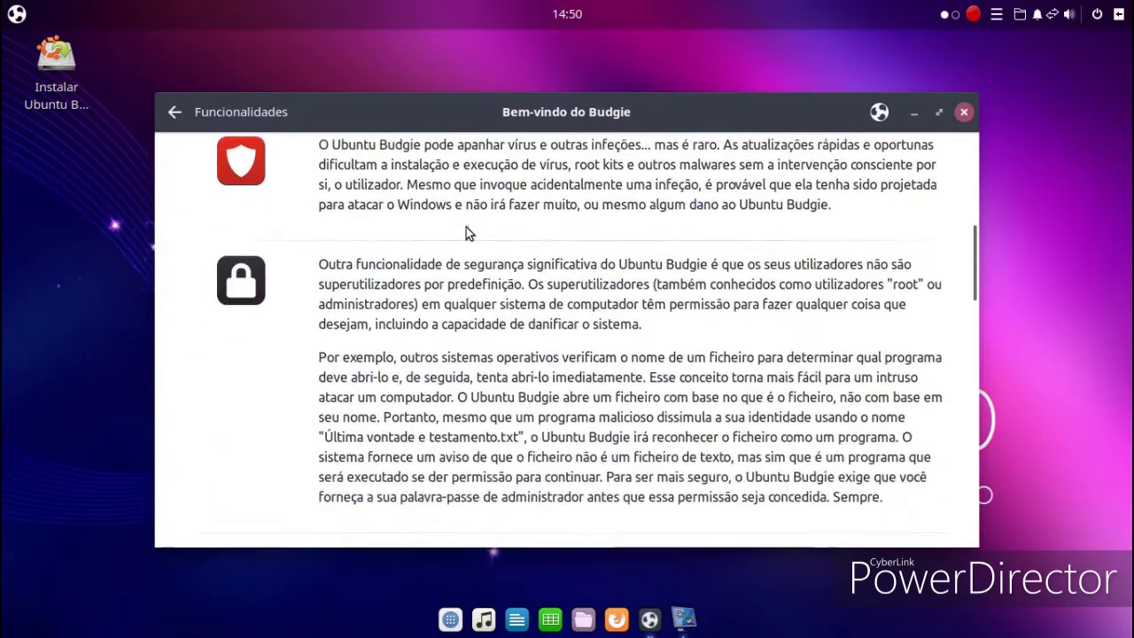
scroll(467, 226, "down", 10)
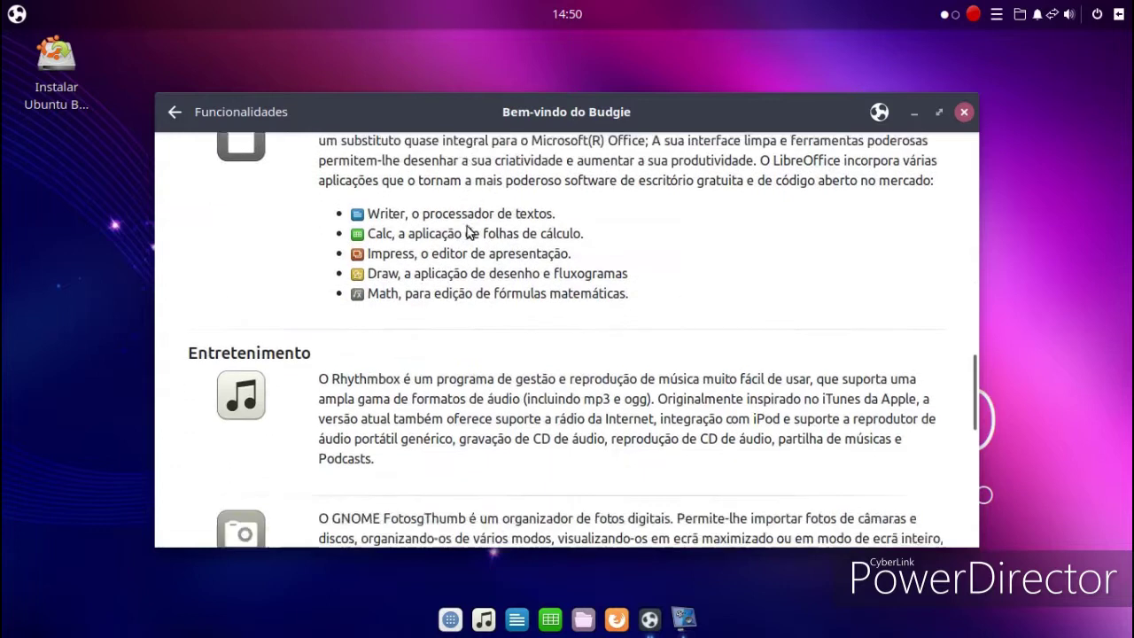
left_click(176, 114)
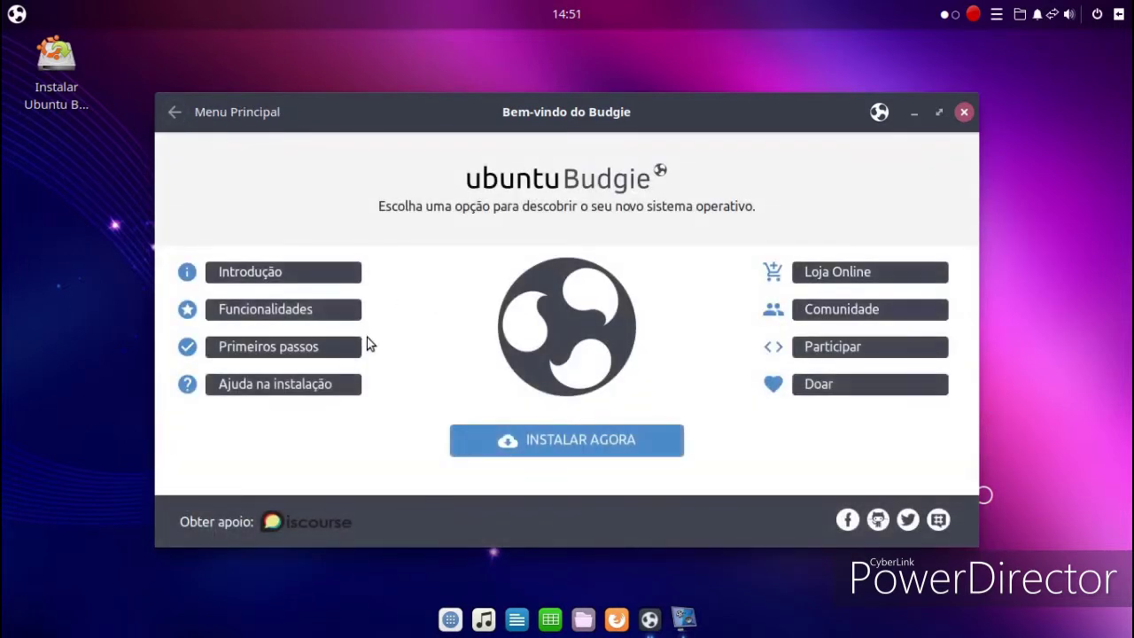
Step: View the Personalização topic under Primeiros passos and return to the topic list
left_click(339, 346)
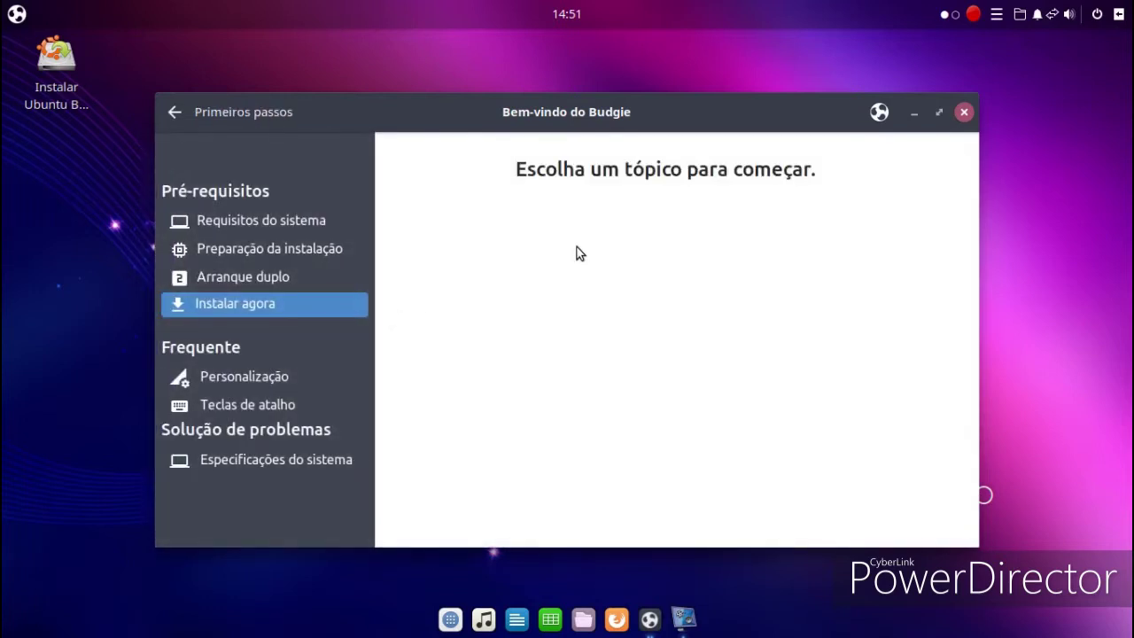
left_click(267, 376)
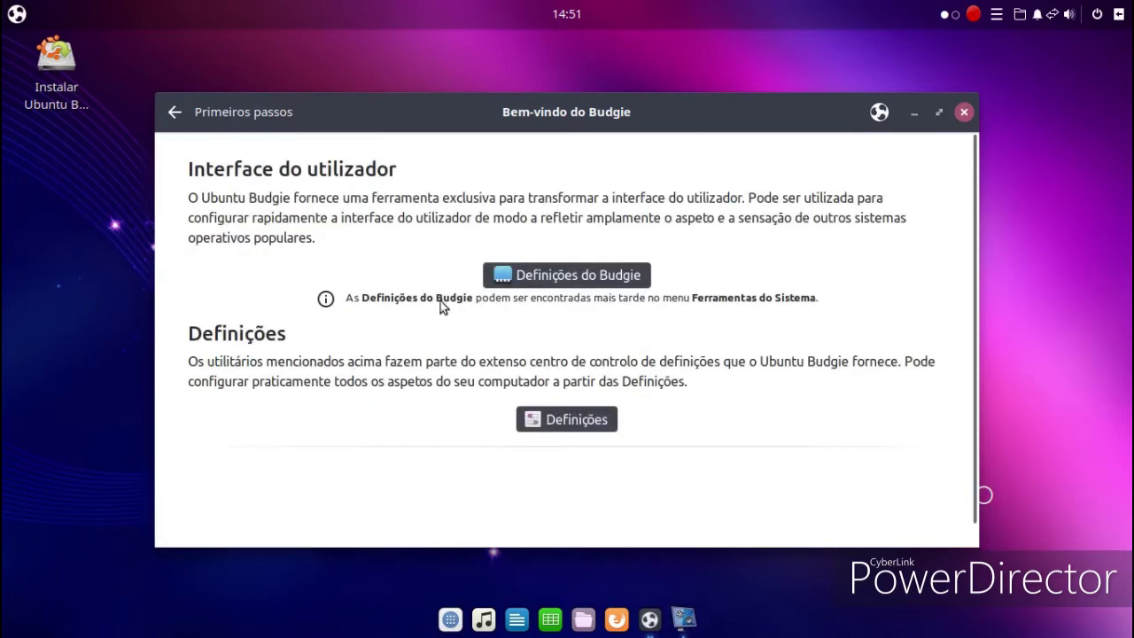
scroll(443, 307, "down", 1)
left_click(174, 112)
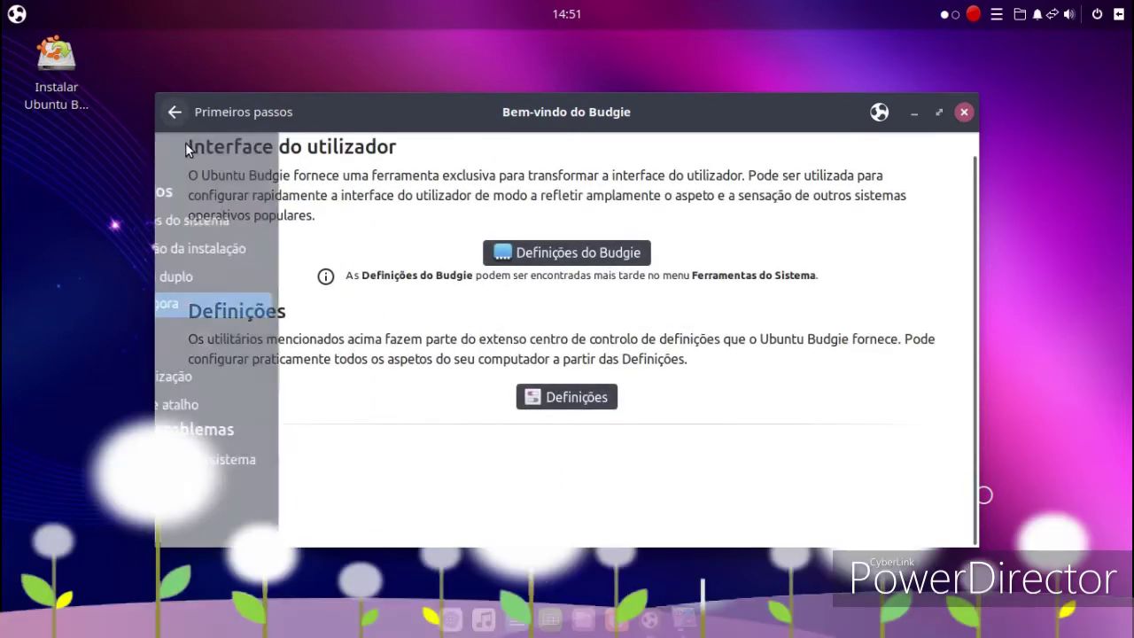
Step: Review the minimum and recommended requirements under Requisitos do sistema and close the welcome guide
left_click(222, 222)
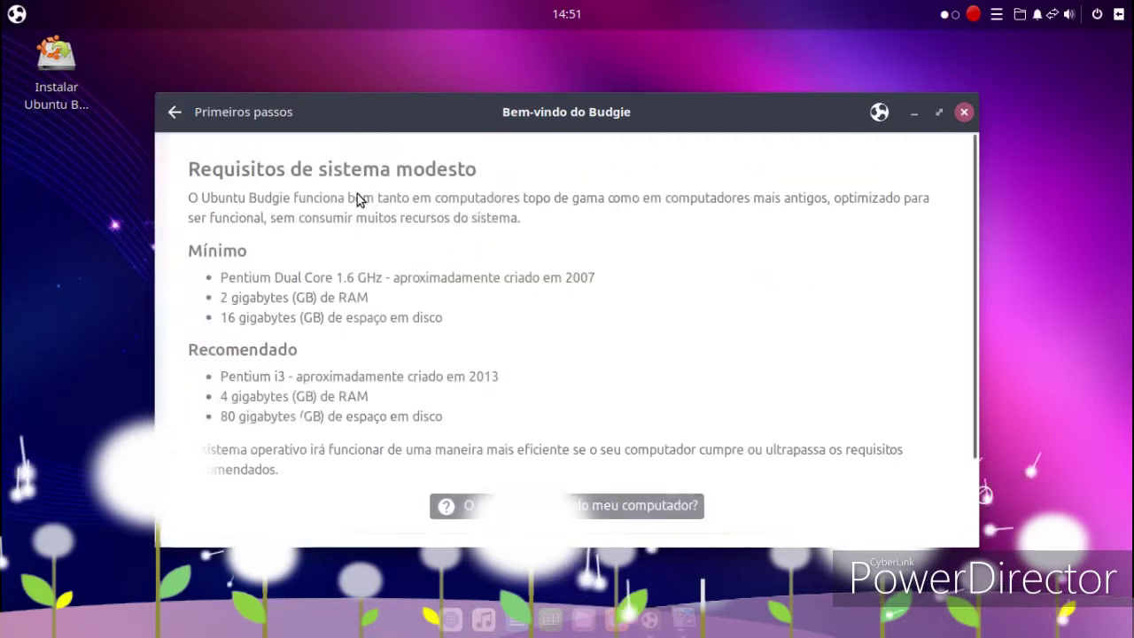
scroll(633, 239, "down", 3)
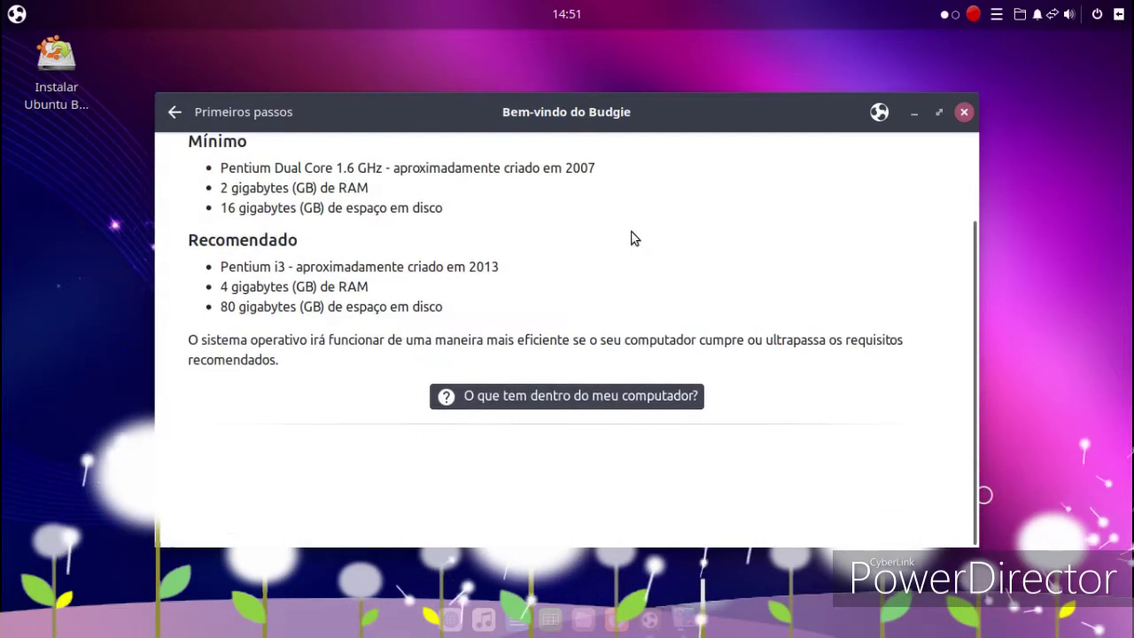
scroll(623, 228, "up", 3)
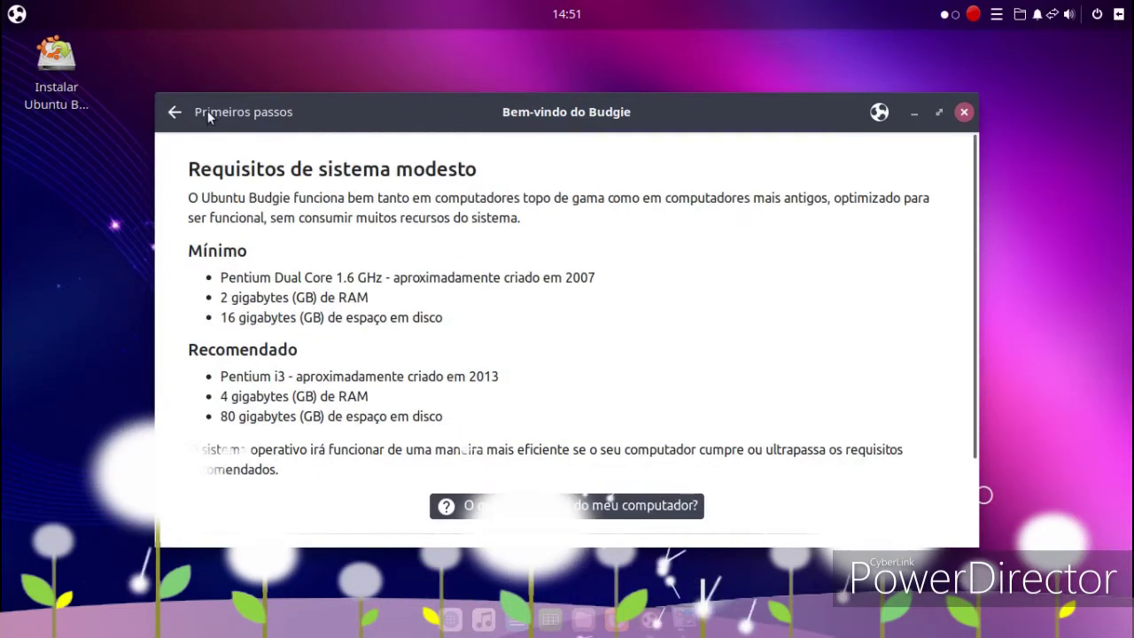
left_click(177, 113)
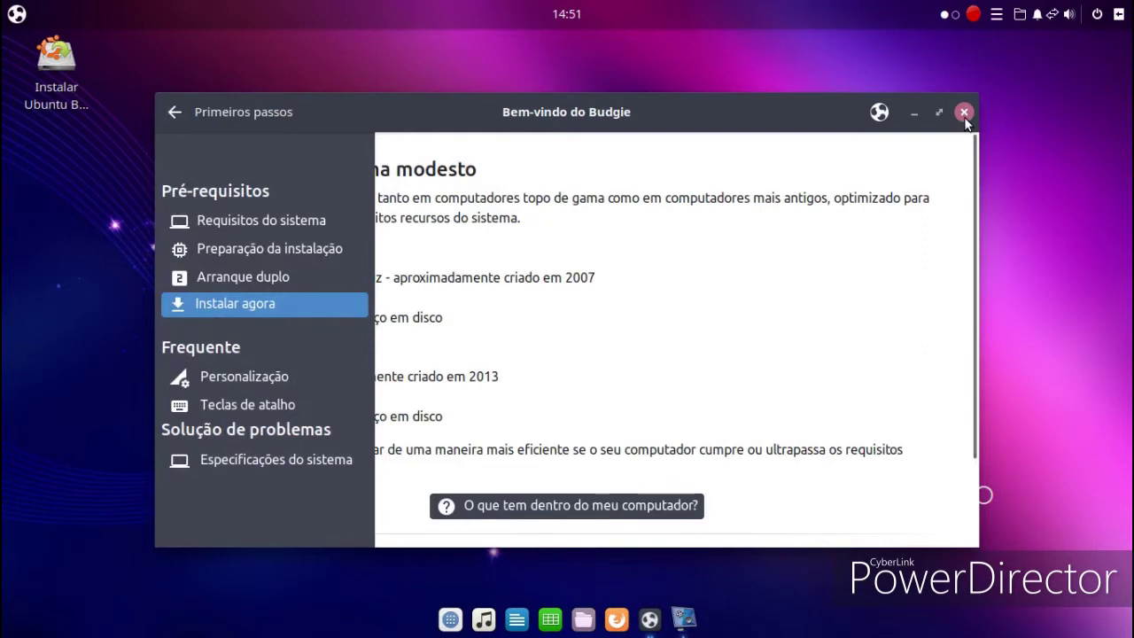
key("alt+F4")
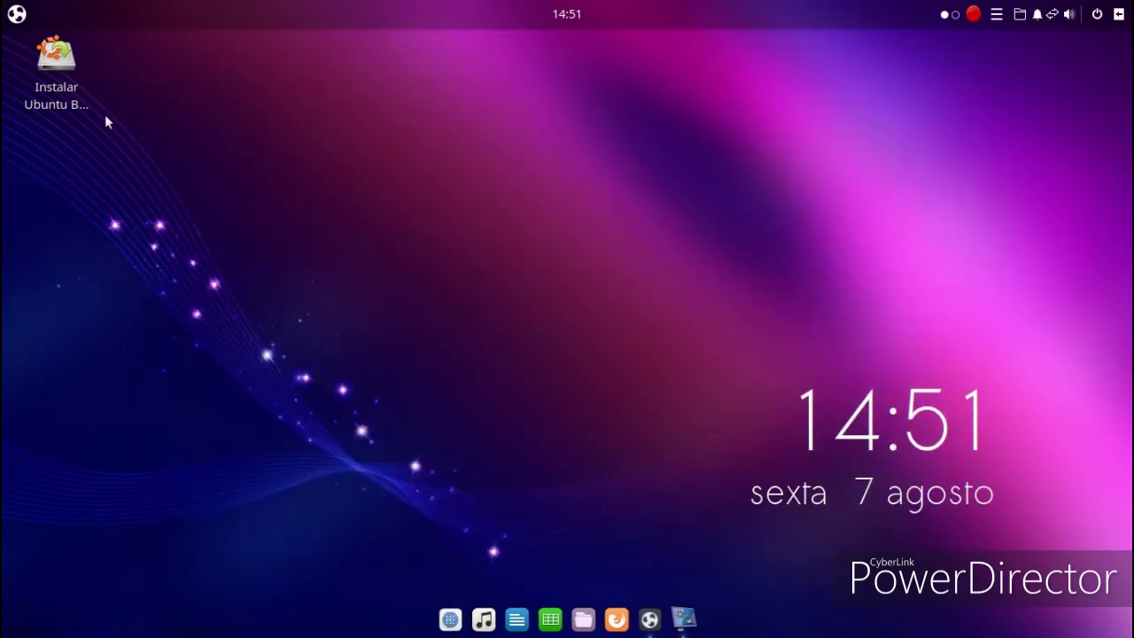
Step: Open Additional Drivers, look over the Ubuntu Software, Other Software and Updates settings, and close Software & Updates
left_click(16, 15)
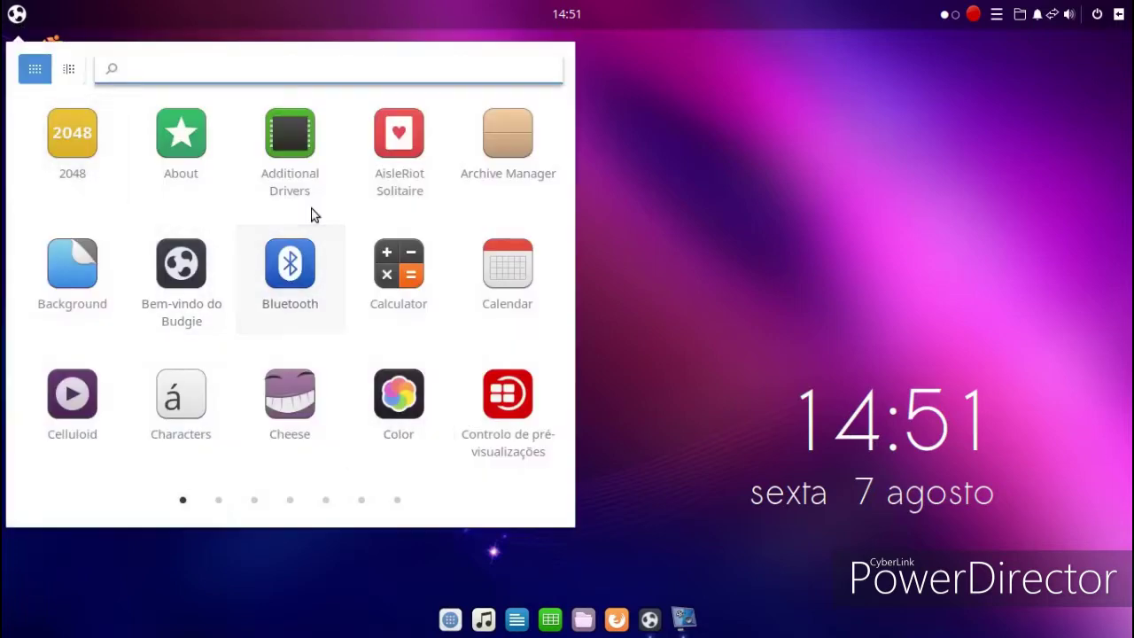
left_click(307, 166)
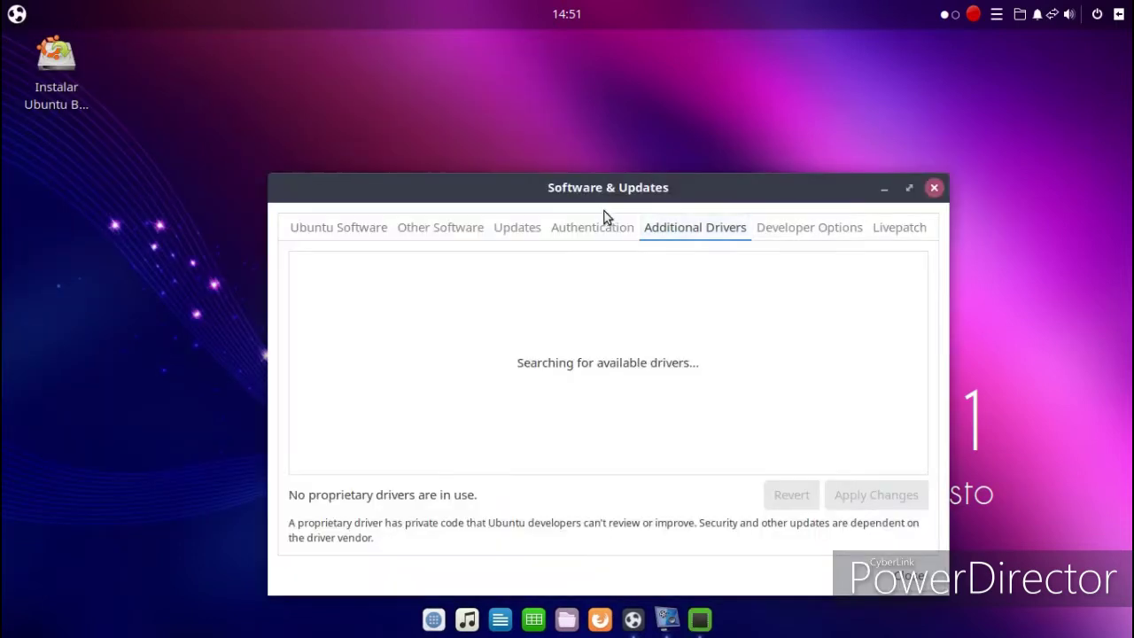
left_click(357, 236)
left_click(436, 232)
left_click(521, 231)
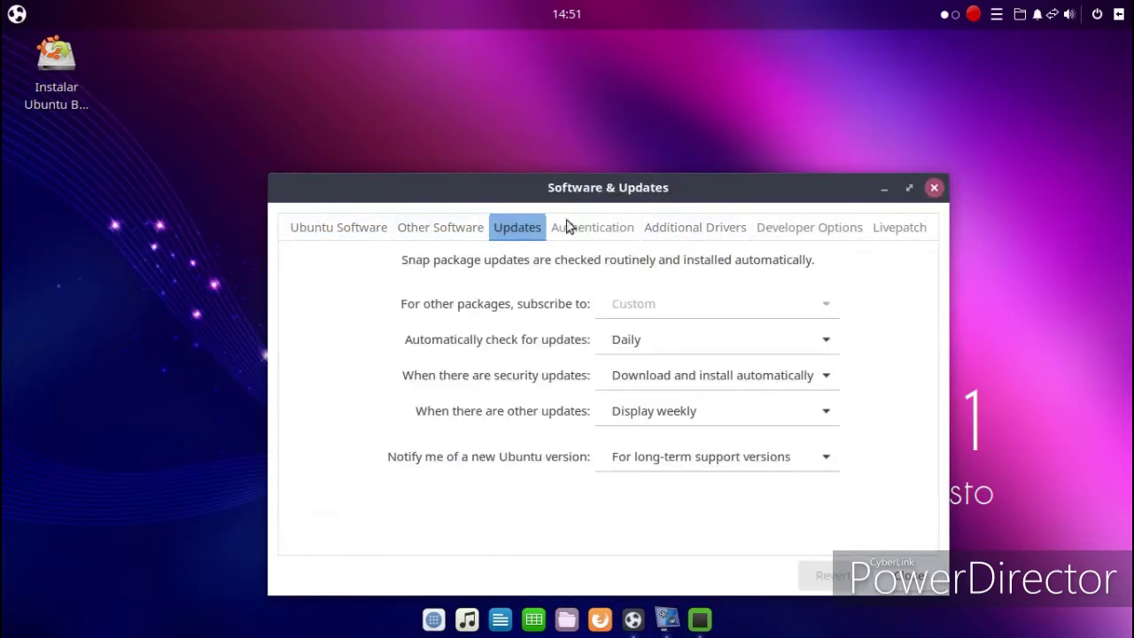
left_click(934, 187)
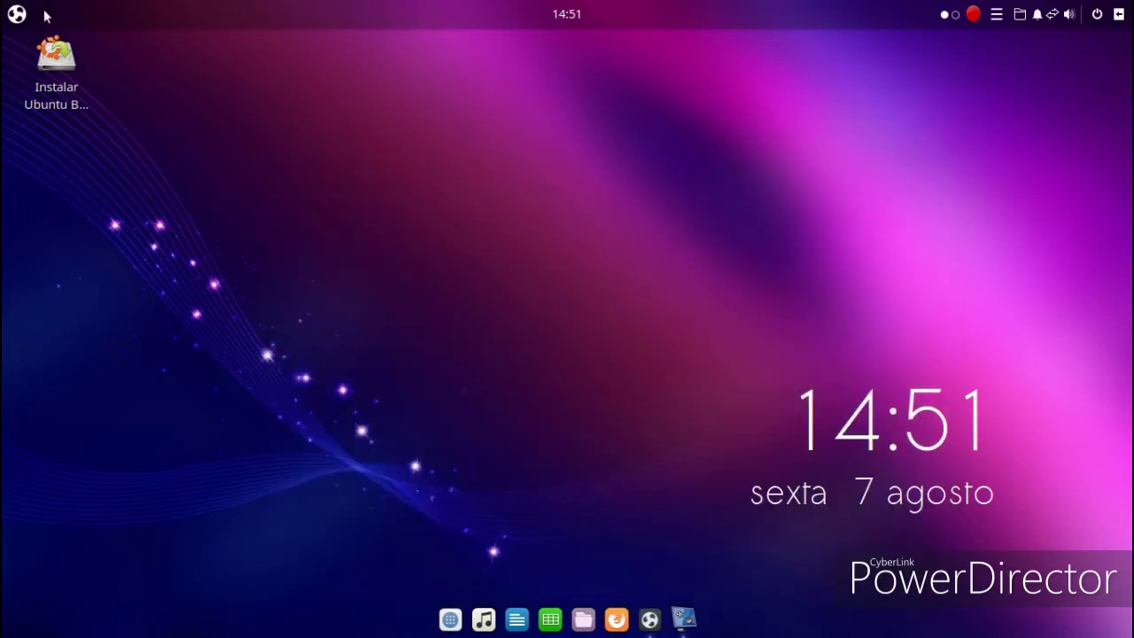
Step: Search the Desktop folder with Catfish for a first name and for "icons", view the search options, and close it
left_click(18, 14)
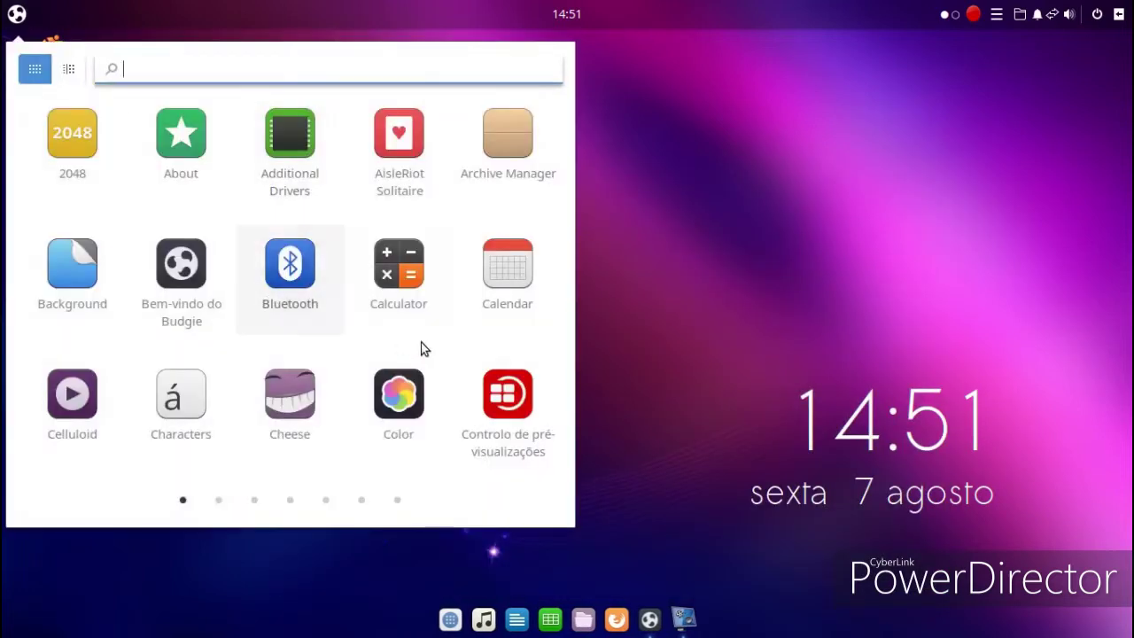
right_click(494, 137)
right_click(493, 134)
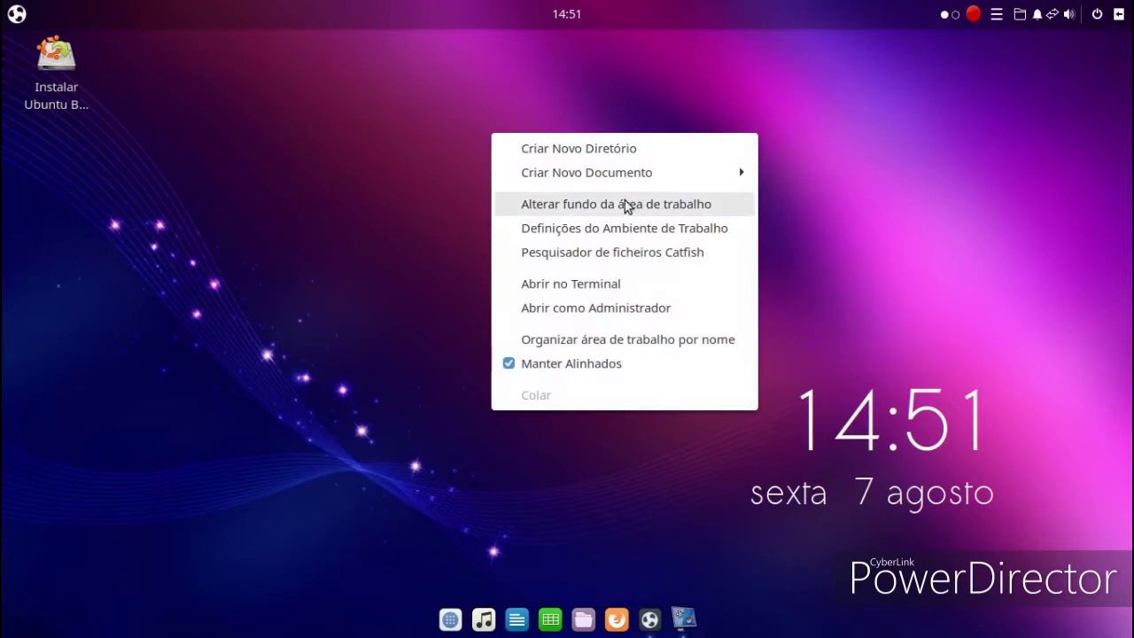
left_click(624, 256)
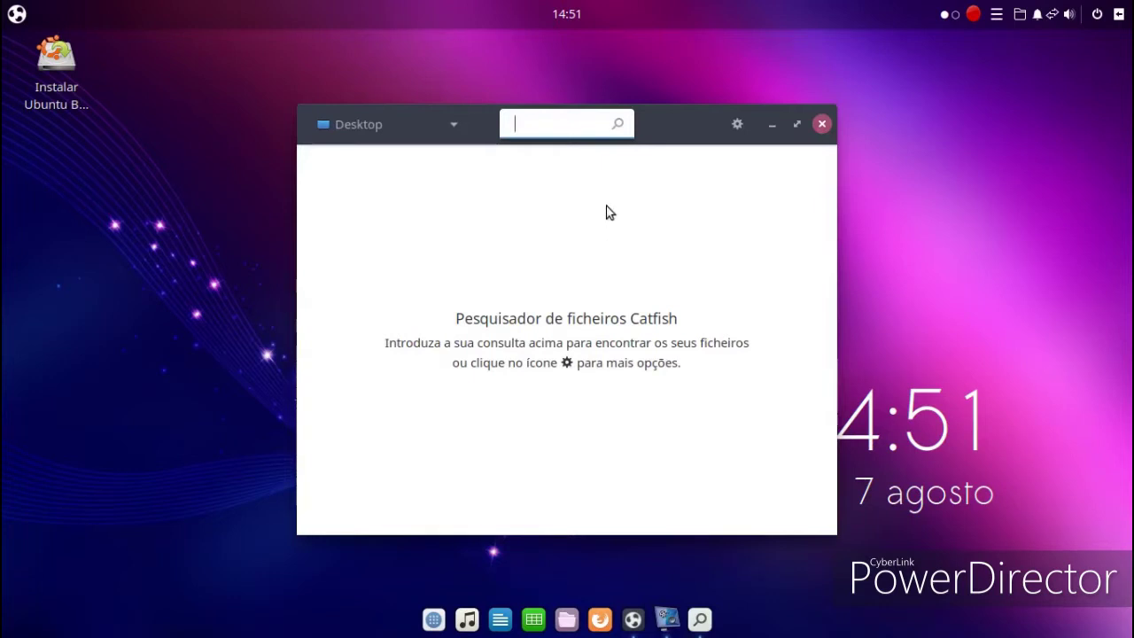
type("jose")
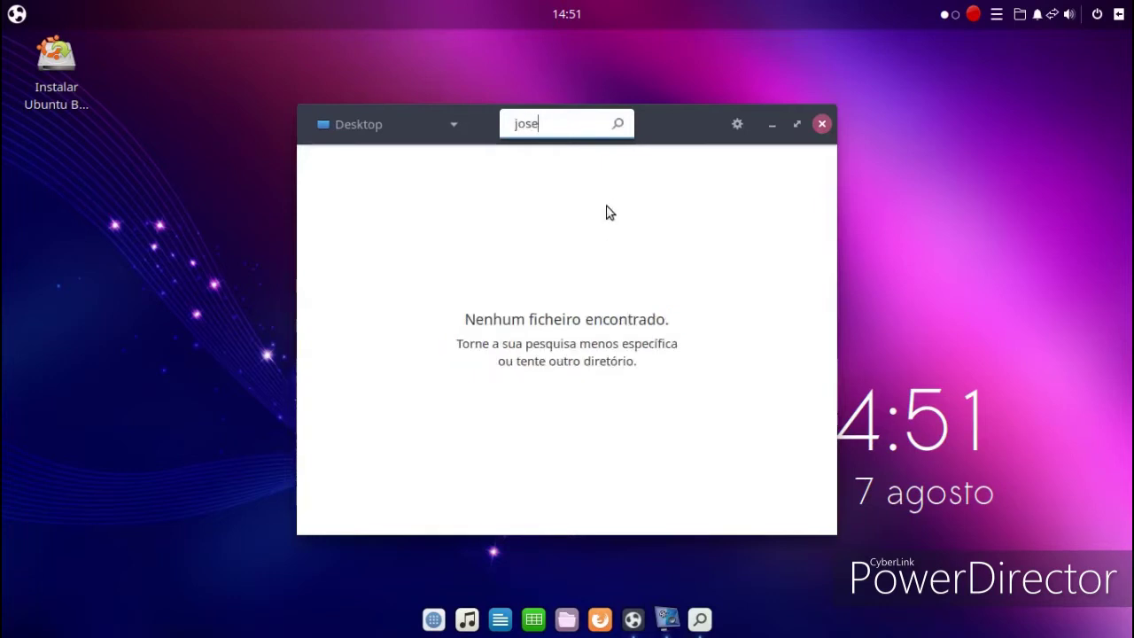
type("icons")
left_click(738, 125)
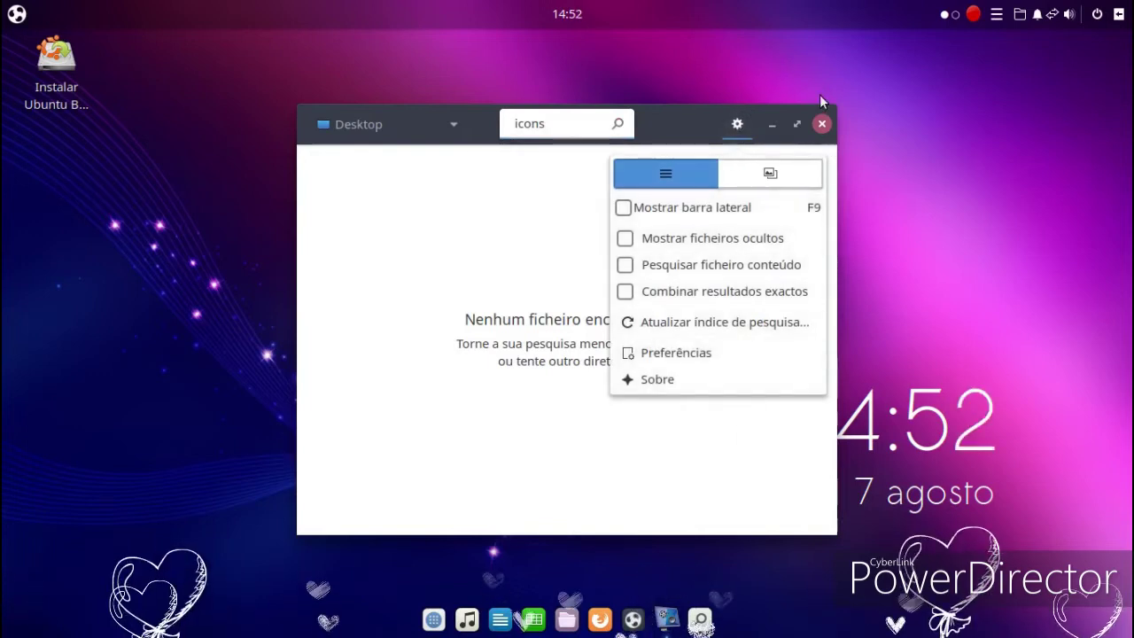
left_click(817, 130)
left_click(816, 126)
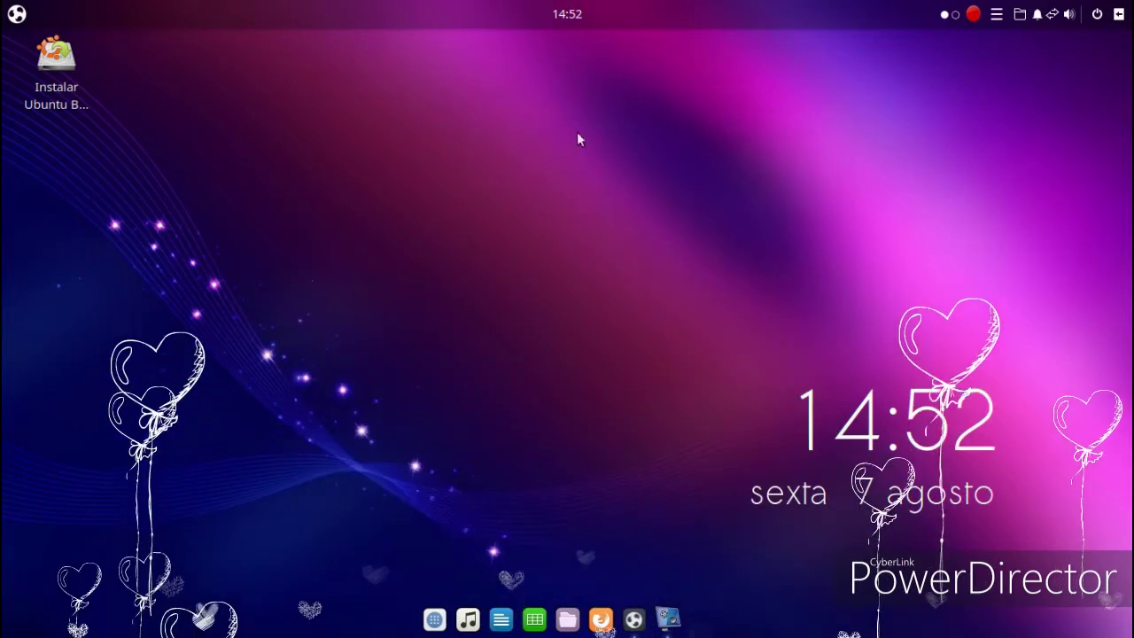
Step: Open the Desktop folder as administrator, view its contents, and close the file manager
right_click(425, 131)
left_click(525, 303)
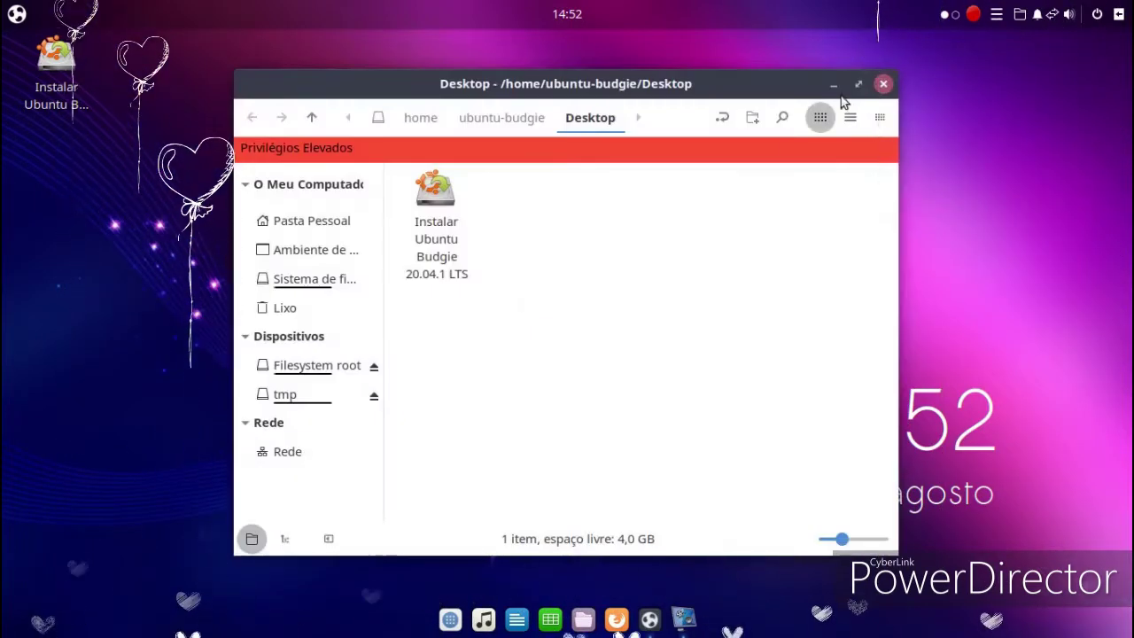
left_click(882, 84)
Step: Try the grey geometric wallpaper, set the purple one with curved lines and stars as the desktop background, and close Settings
right_click(621, 140)
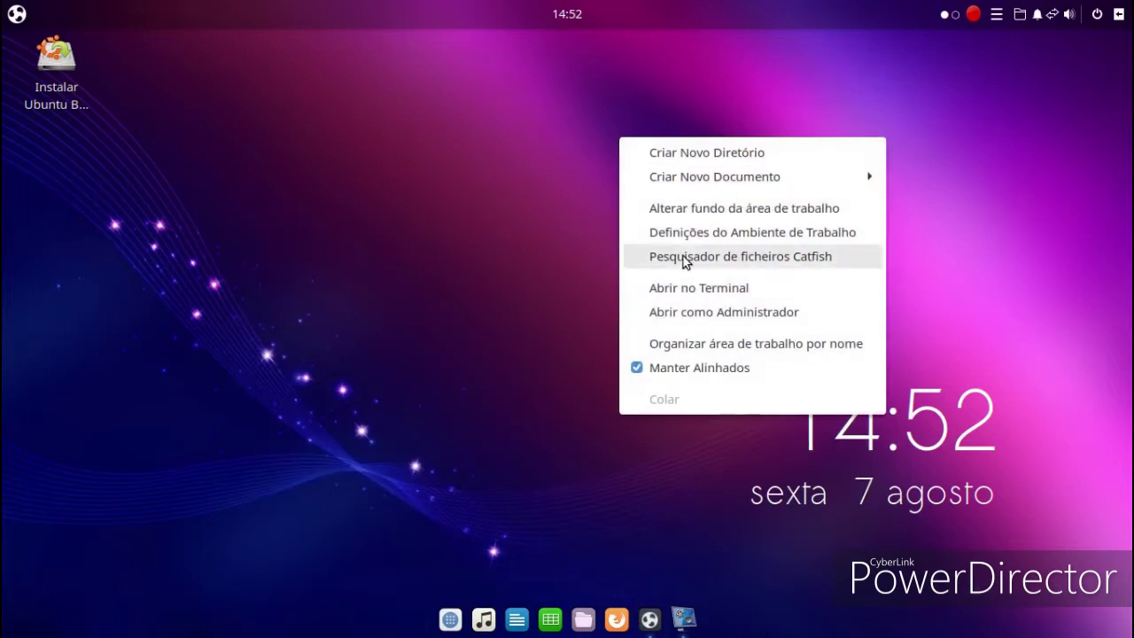
left_click(673, 217)
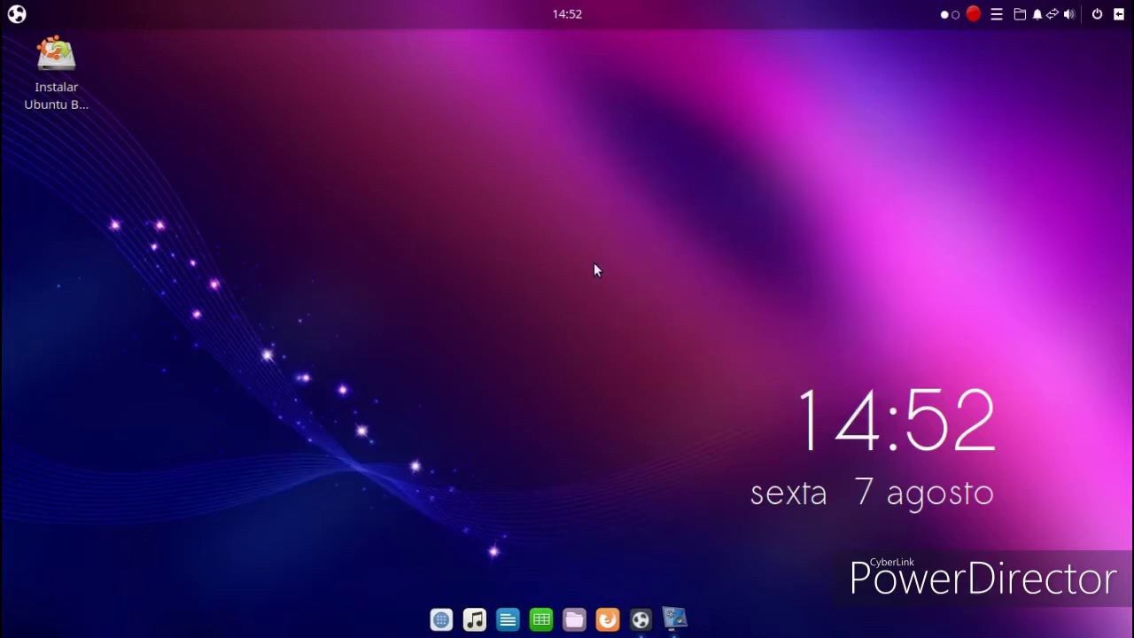
scroll(611, 279, "down", 1)
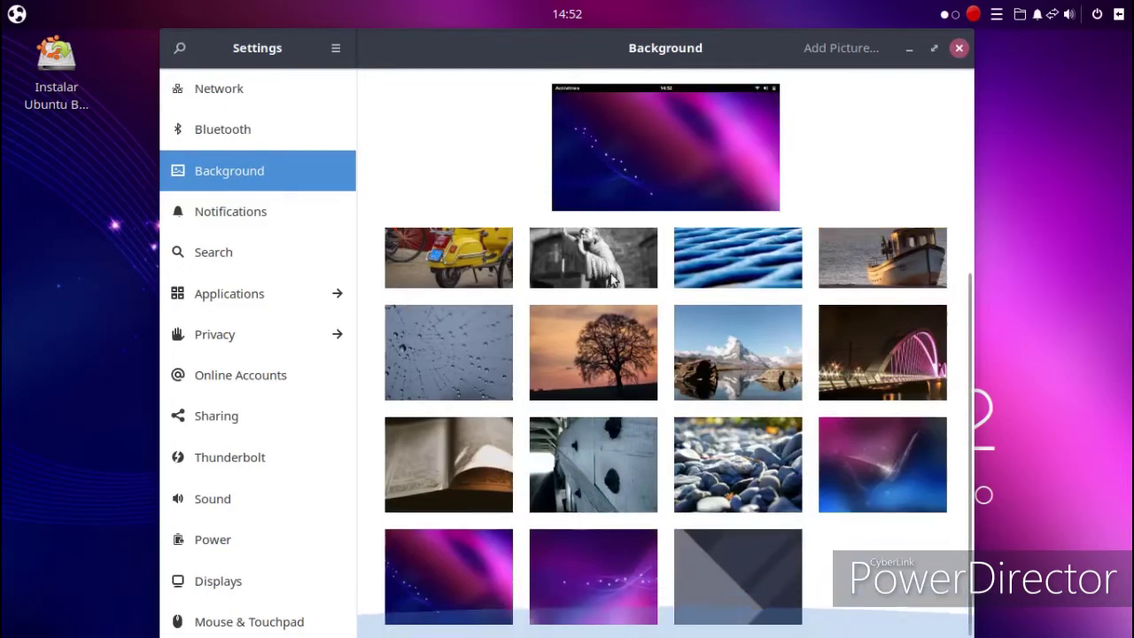
left_click(708, 534)
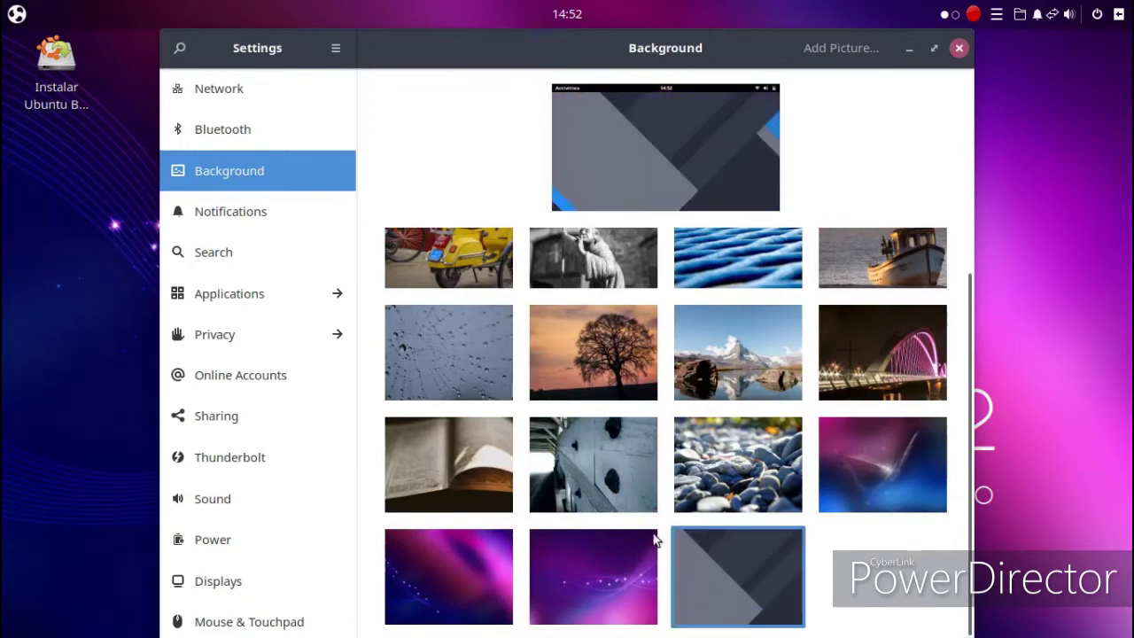
left_click(621, 546)
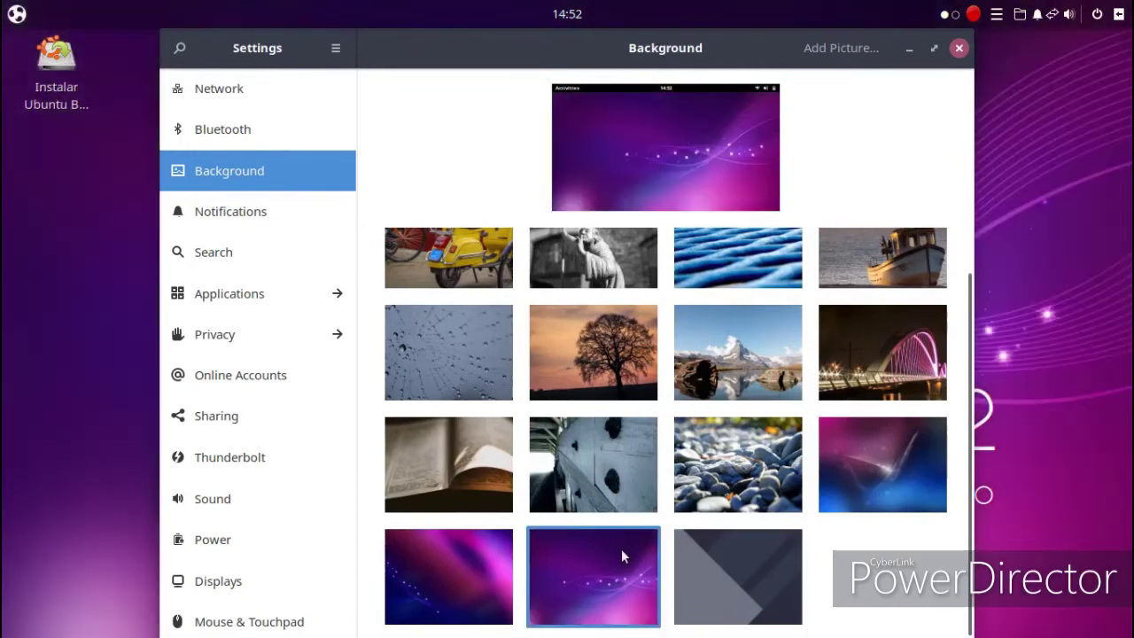
left_click(957, 50)
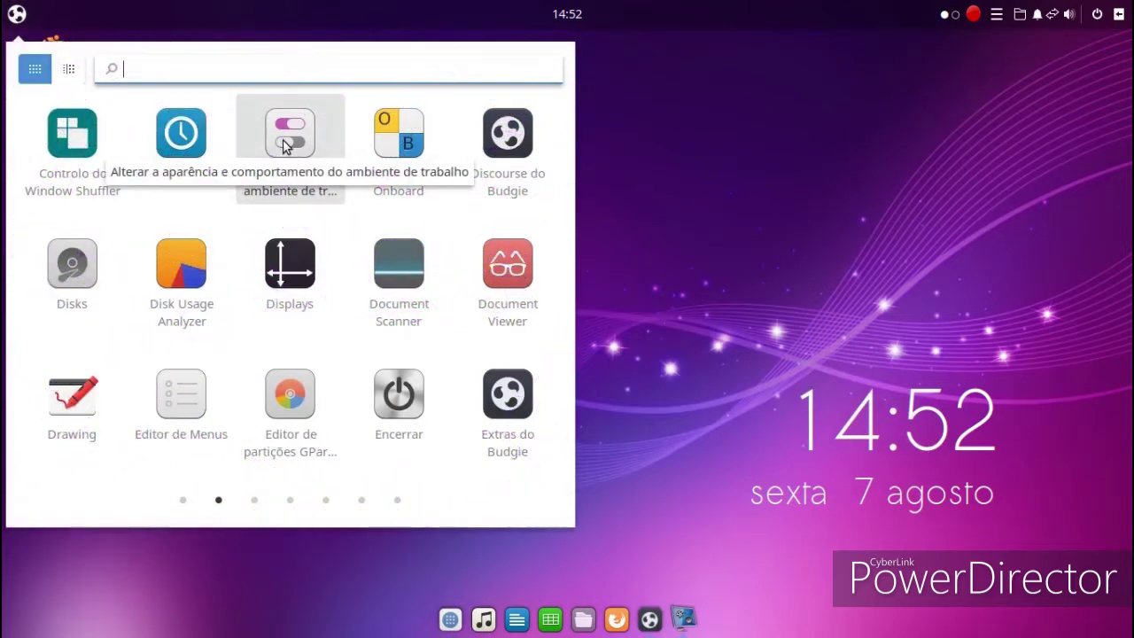
Step: Turn on Tema escuro in the Budgie desktop settings and check its look in the applications menu
left_click(285, 145)
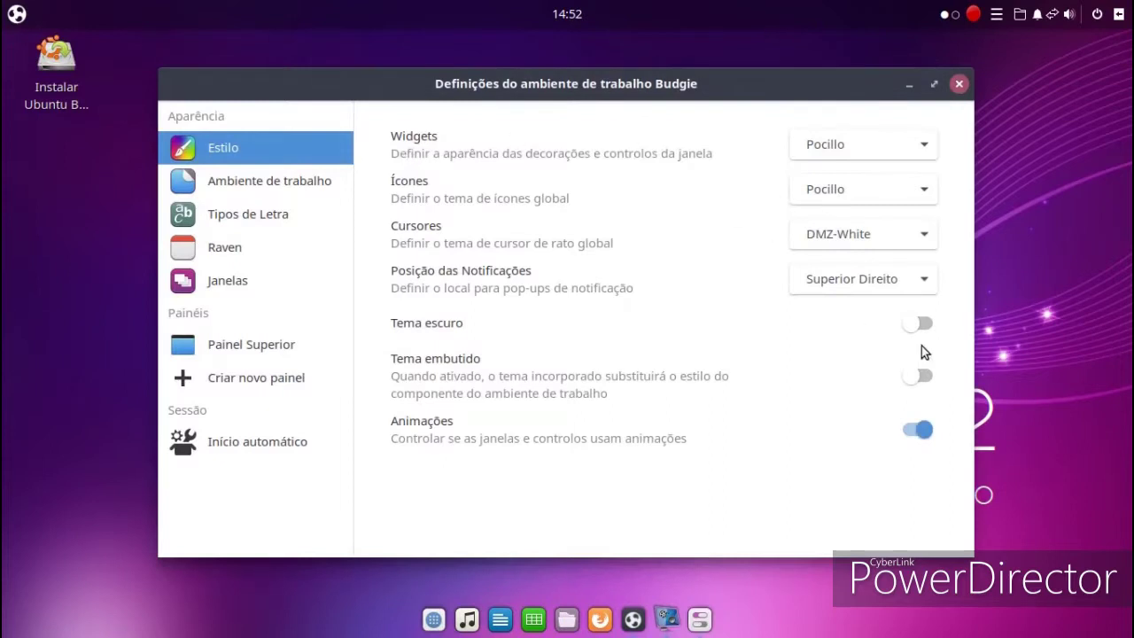
left_click(926, 326)
left_click(18, 14)
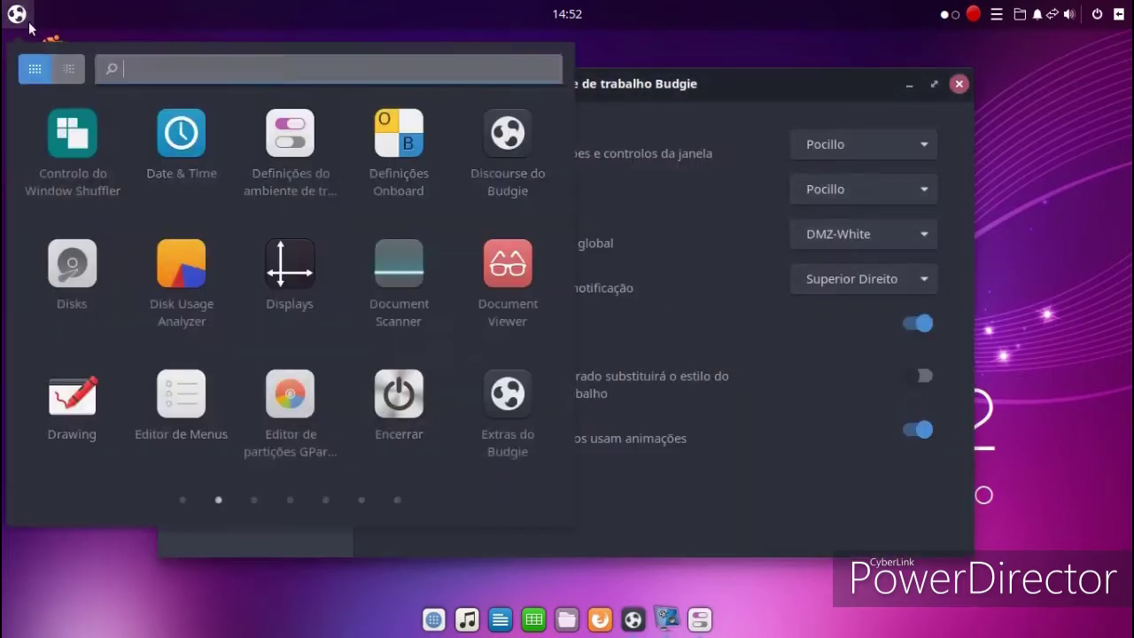
left_click(694, 474)
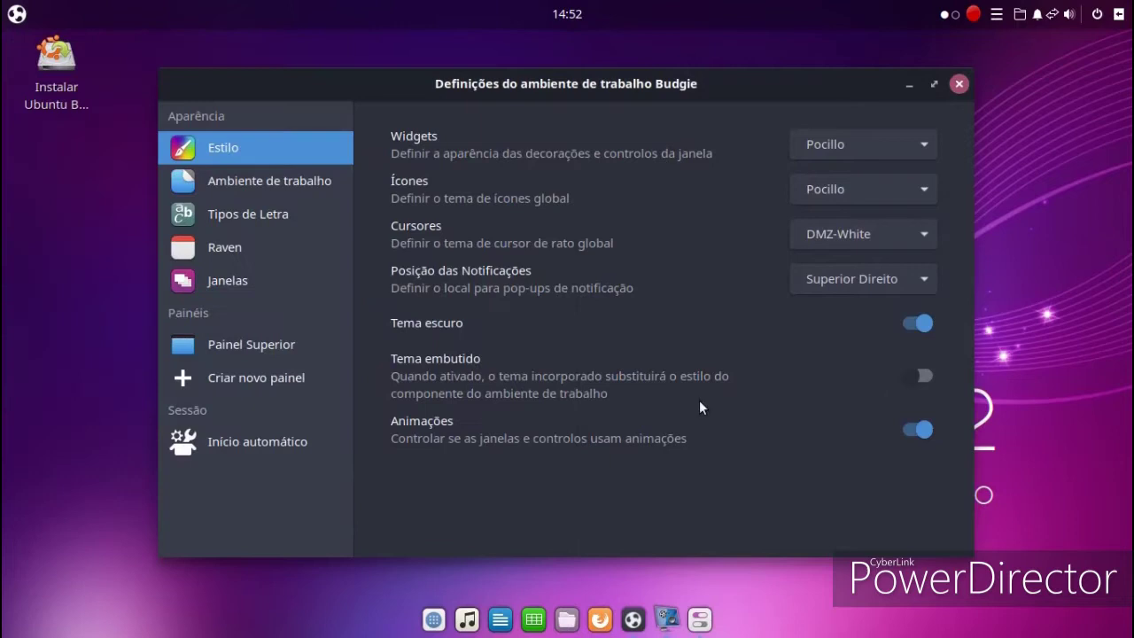
Step: Enable the Pasta pessoal, Servidores de rede and Lixo desktop shortcuts in the Ambiente de trabalho settings
left_click(279, 181)
left_click(279, 211)
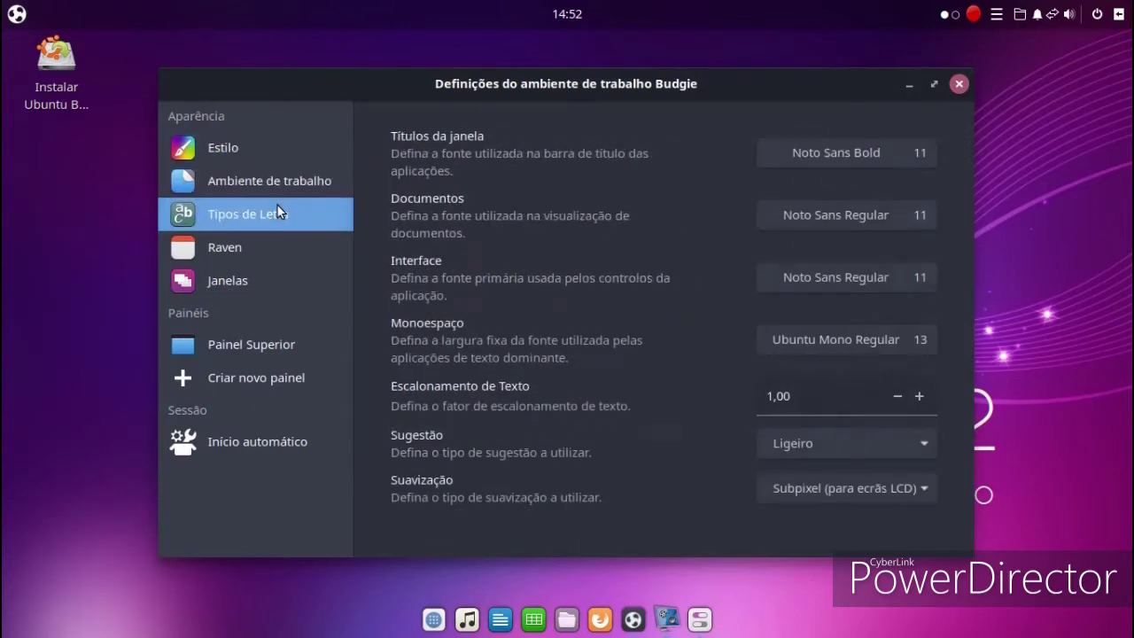
left_click(267, 182)
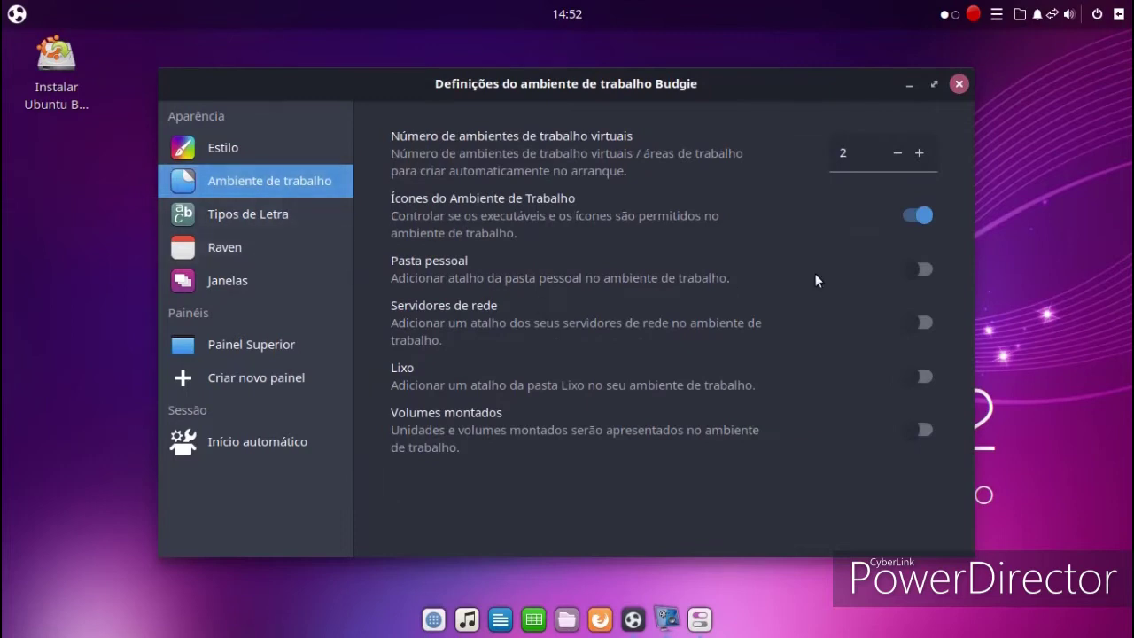
left_click(916, 267)
left_click(919, 323)
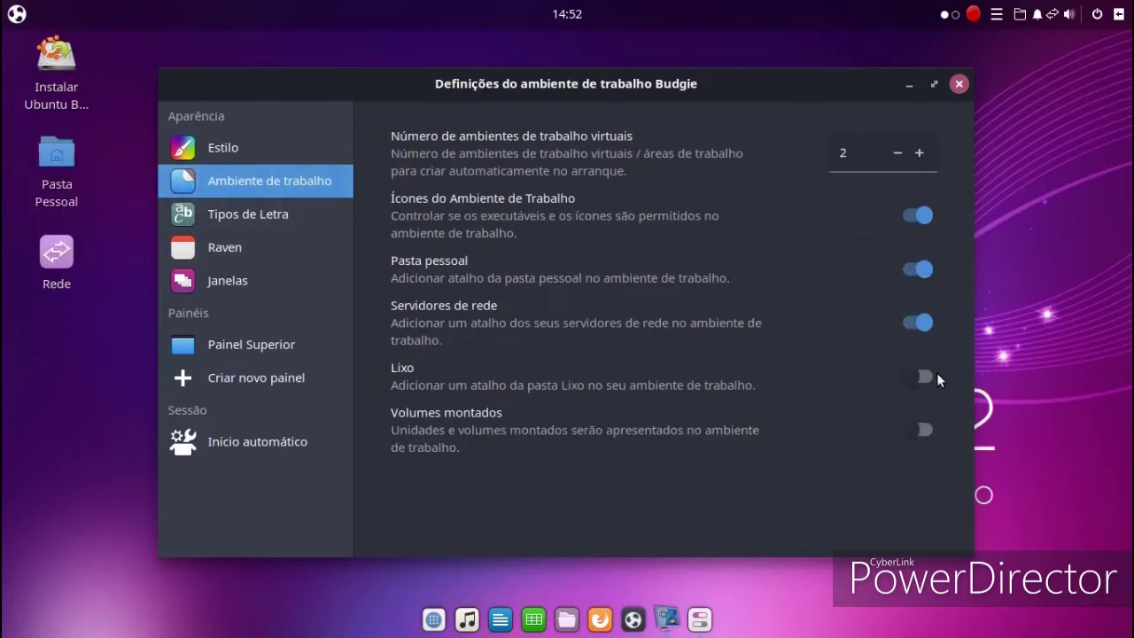
left_click(925, 379)
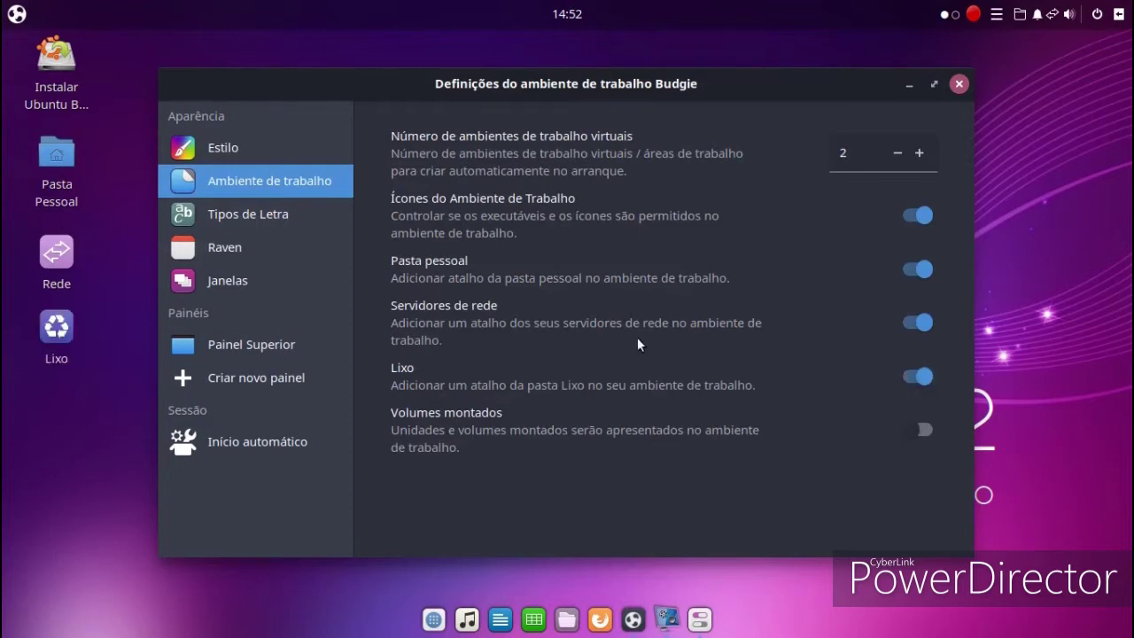
Step: In the Janelas settings, turn on centring new windows, disabling Luz Noturna in full screen, focus following the mouse, and Desativar direção única das janelas
left_click(228, 220)
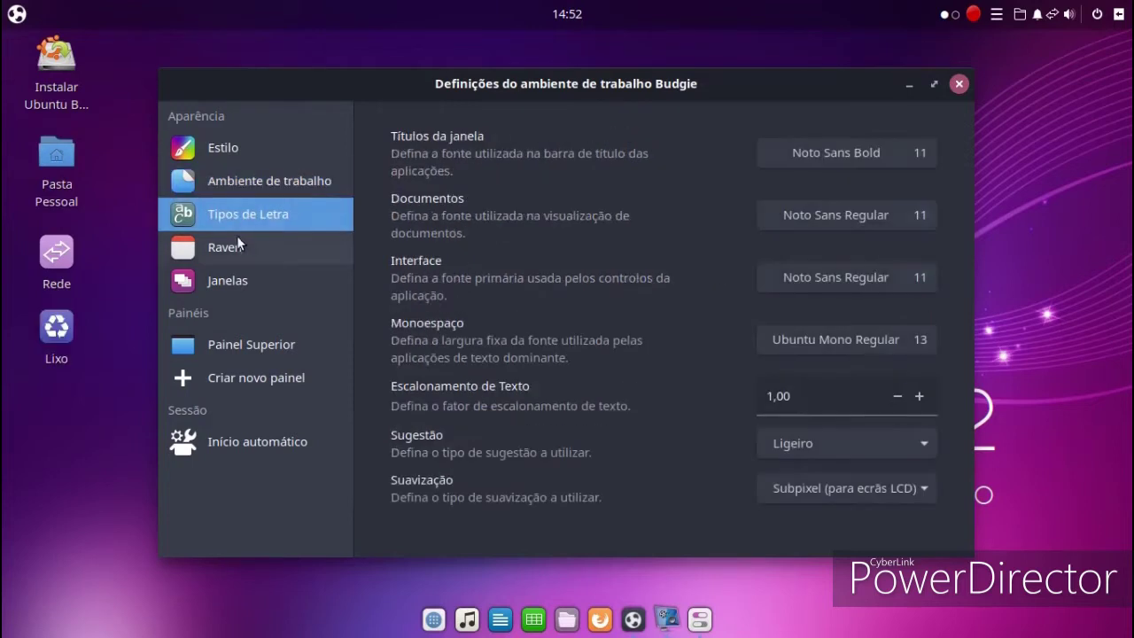
left_click(251, 255)
left_click(254, 279)
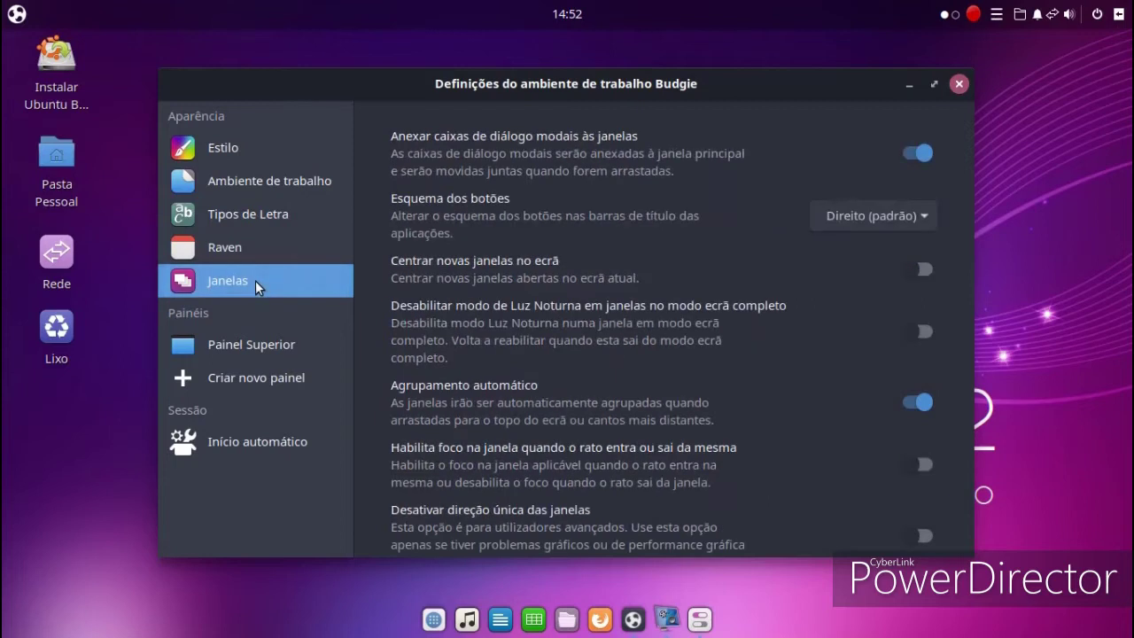
left_click(922, 331)
left_click(925, 463)
left_click(926, 537)
scroll(917, 510, "down", 1)
scroll(809, 406, "up", 2)
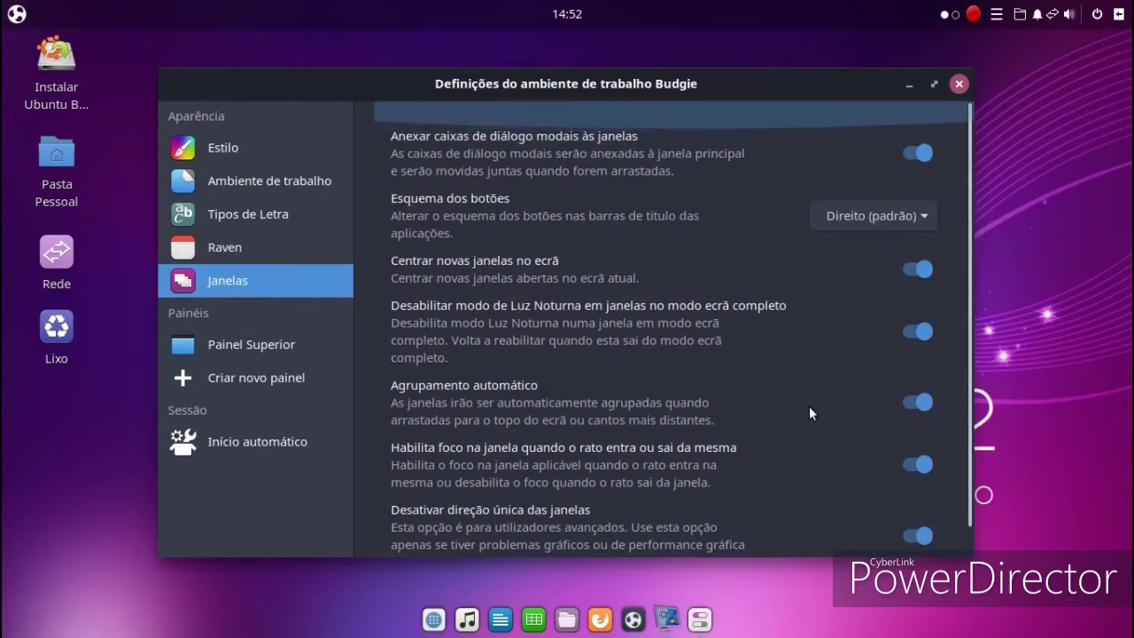
Step: Create a new panel in the Budgie desktop settings, view the Início automático page, and close the settings
left_click(251, 355)
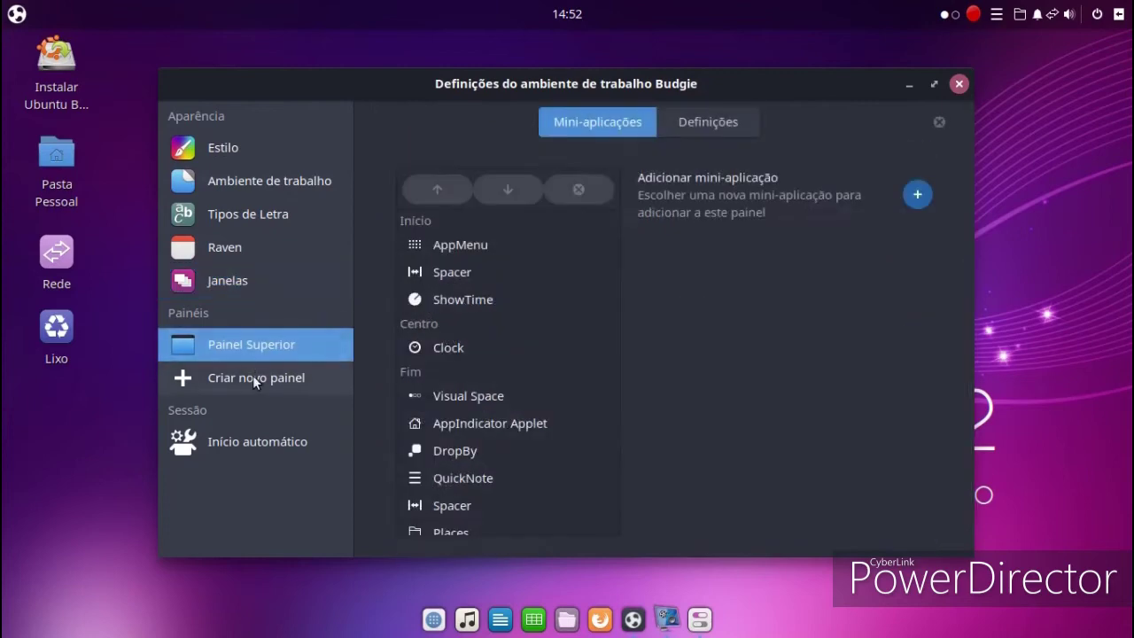
left_click(253, 378)
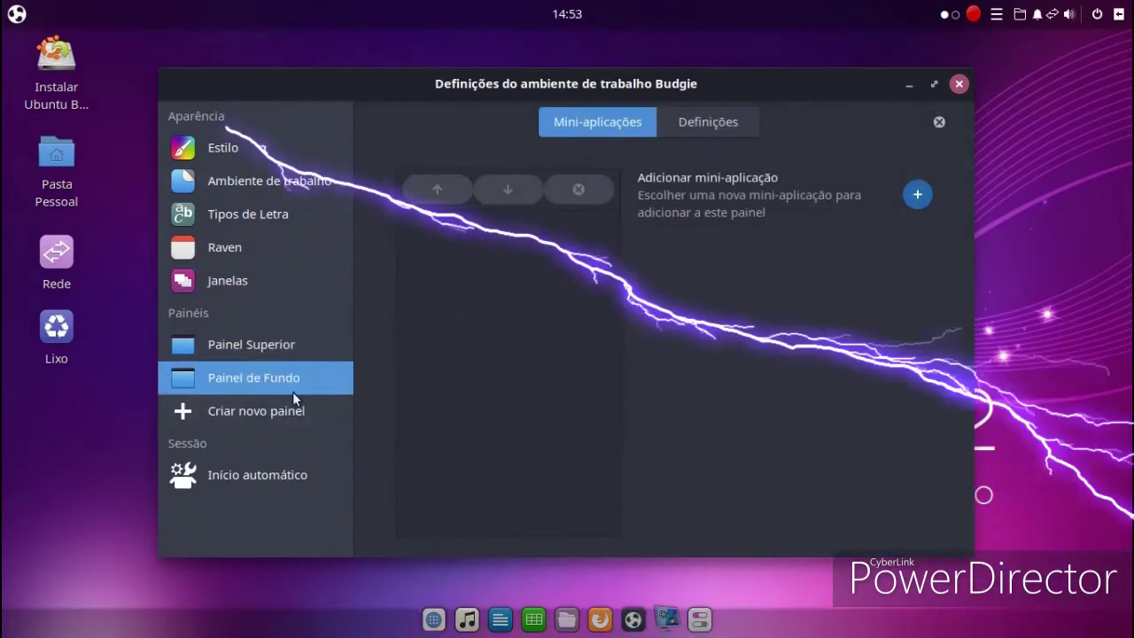
left_click(273, 467)
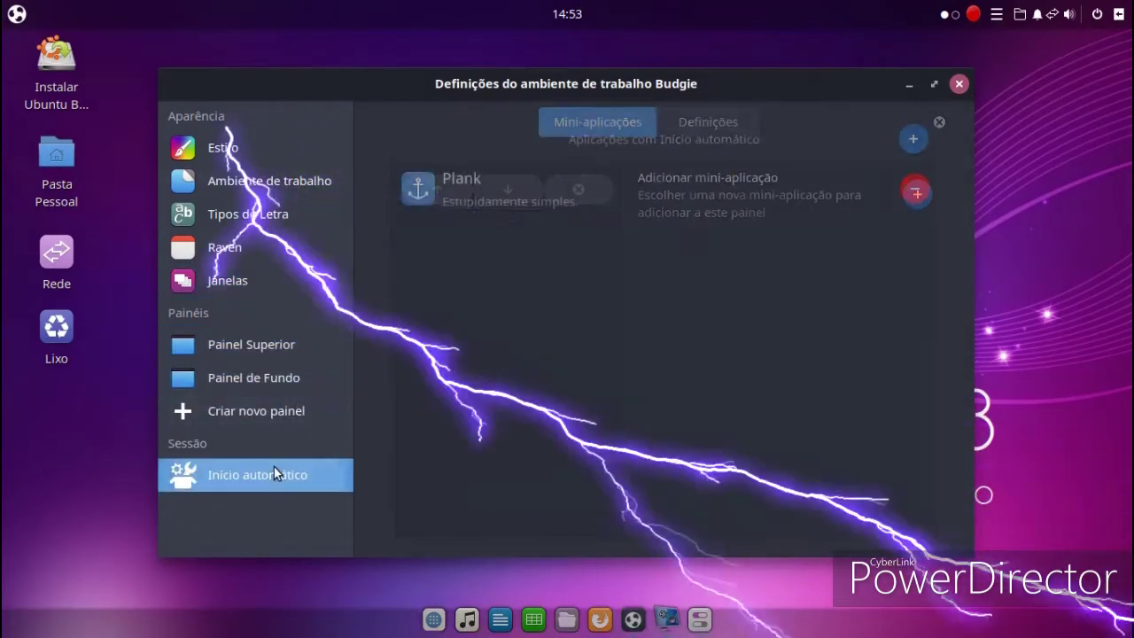
left_click(960, 85)
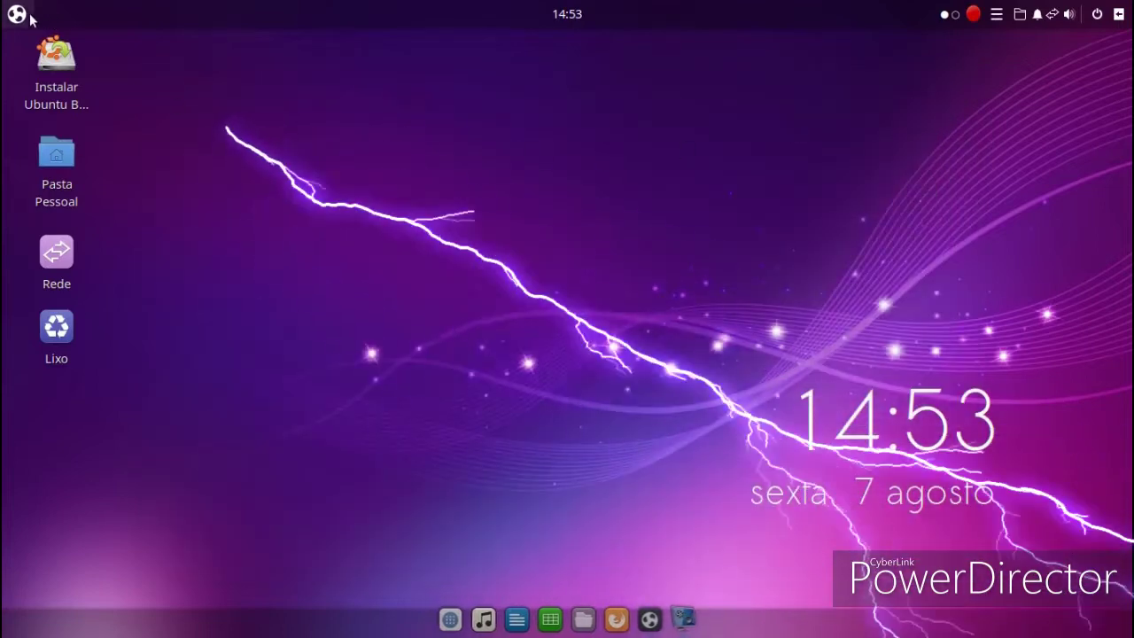
Step: Reopen the Budgie desktop settings, review the Ambiente de trabalho and Estilo pages, and close them
left_click(20, 15)
left_click(758, 142)
right_click(472, 110)
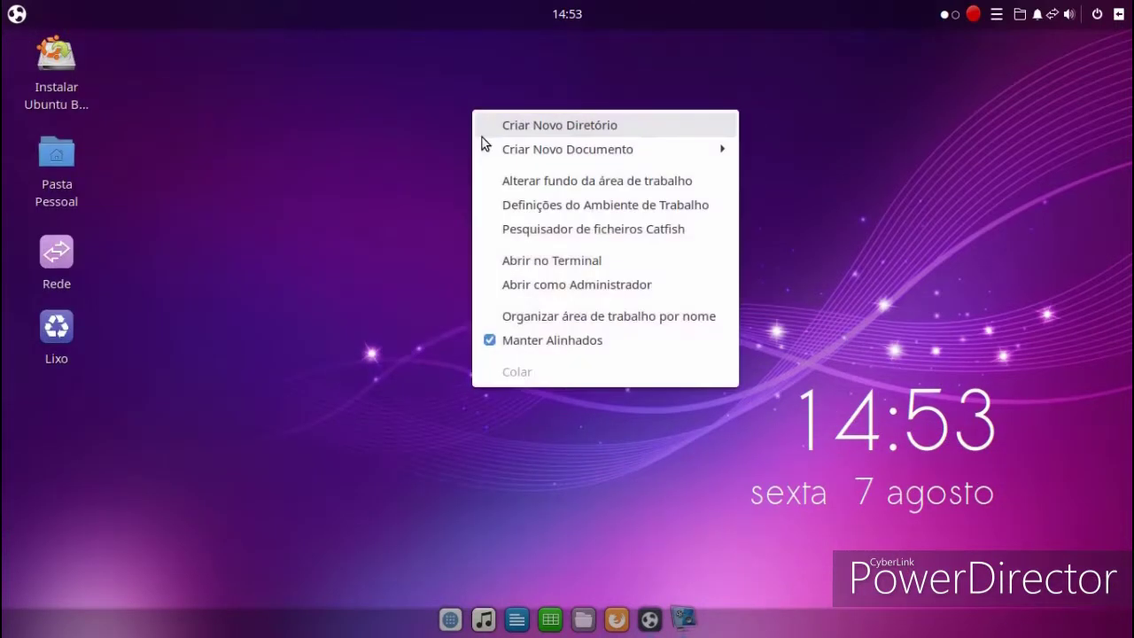
left_click(503, 211)
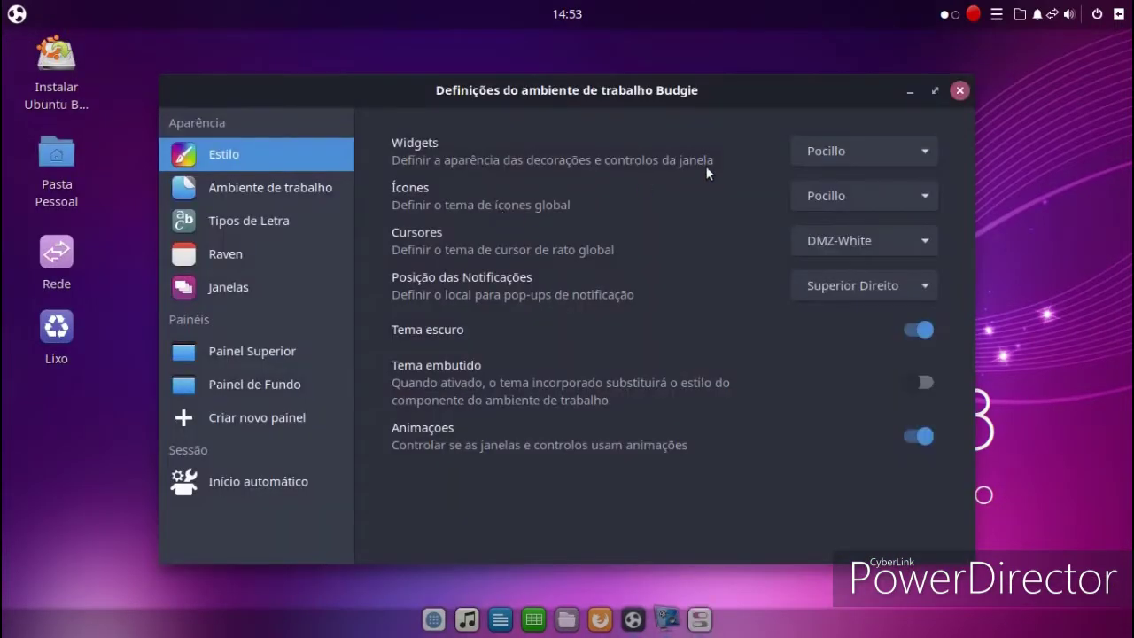
left_click(241, 193)
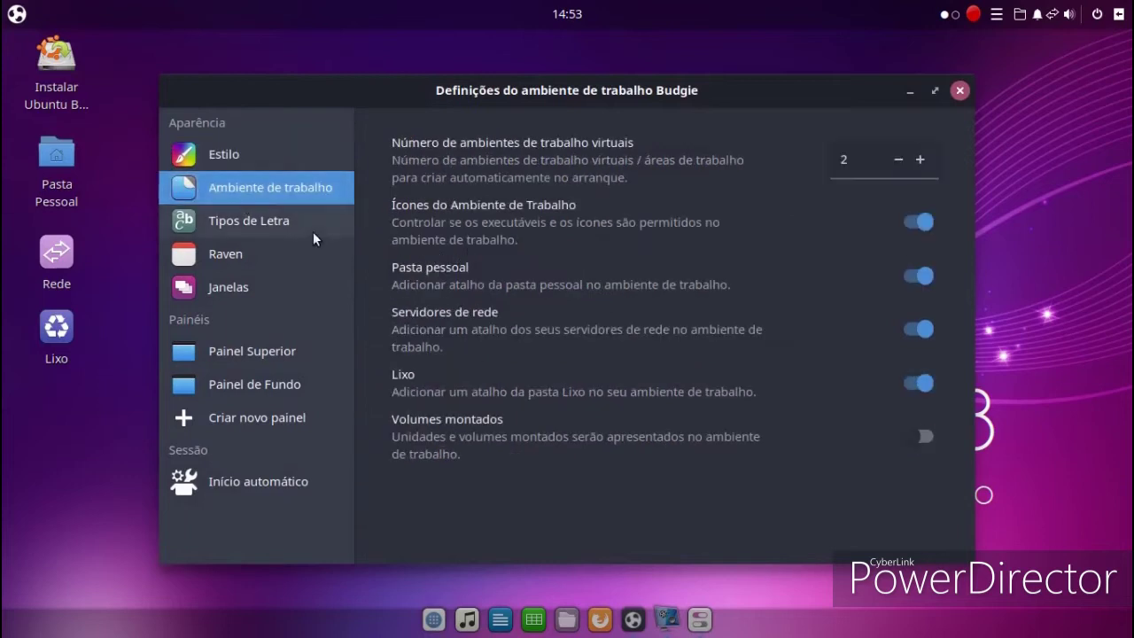
left_click(241, 147)
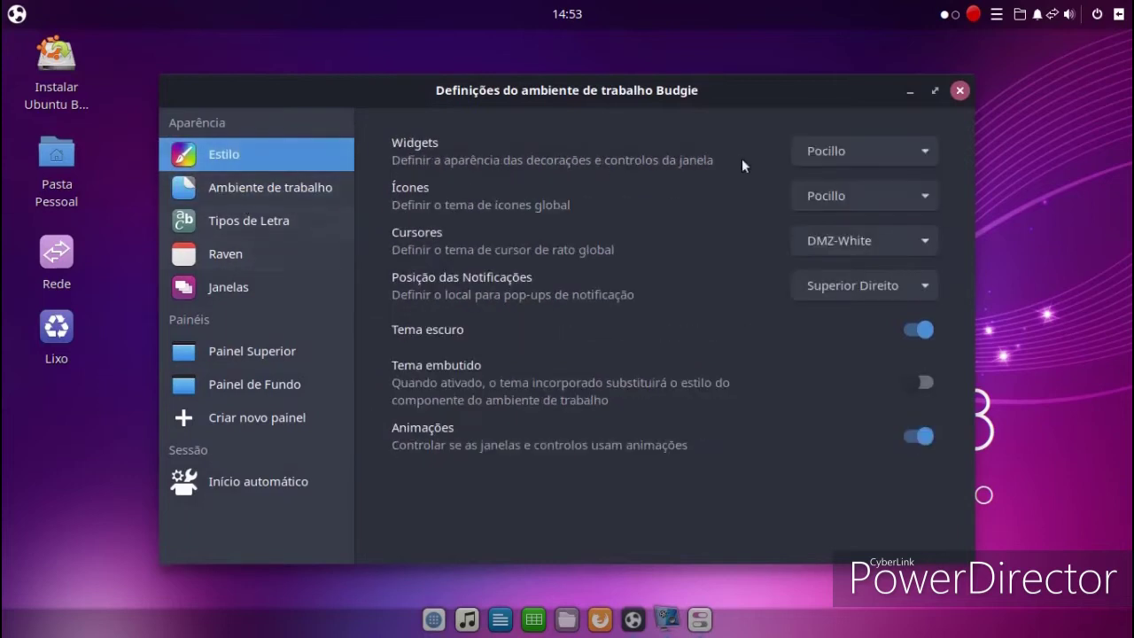
left_click(960, 93)
Step: Set the grey geometric wallpaper as the desktop background and close Settings
right_click(534, 156)
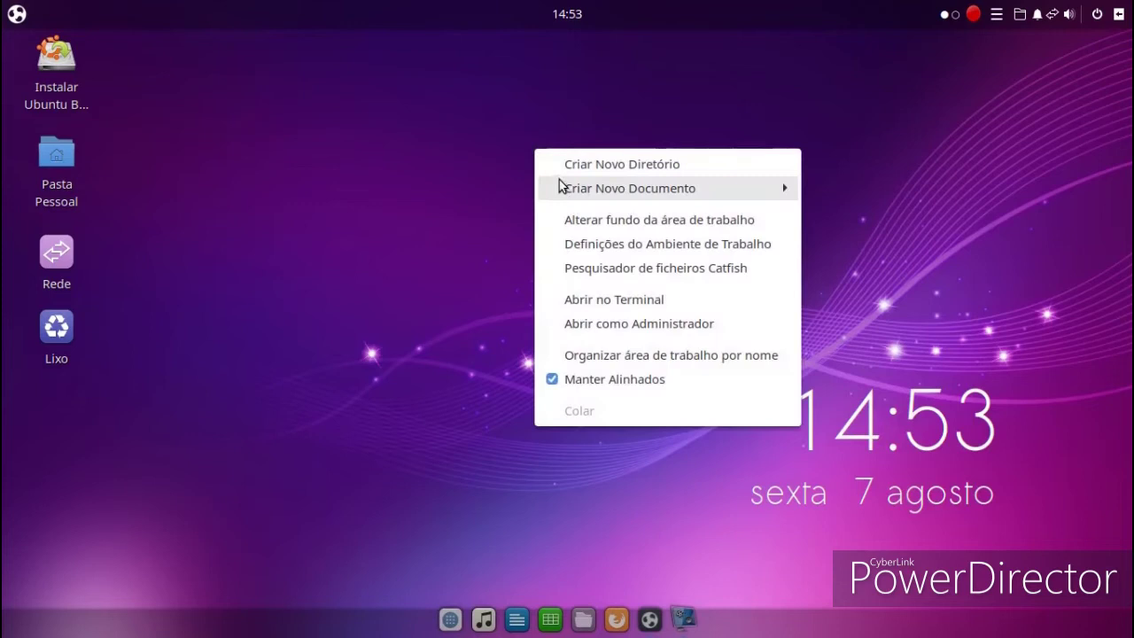
left_click(567, 218)
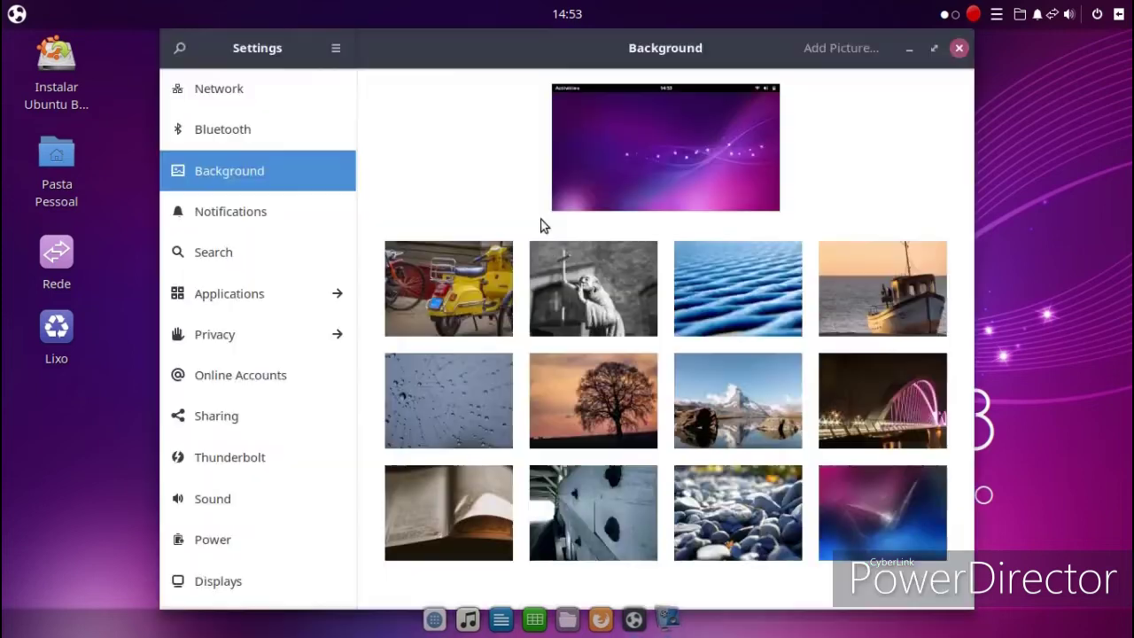
scroll(554, 301, "down", 2)
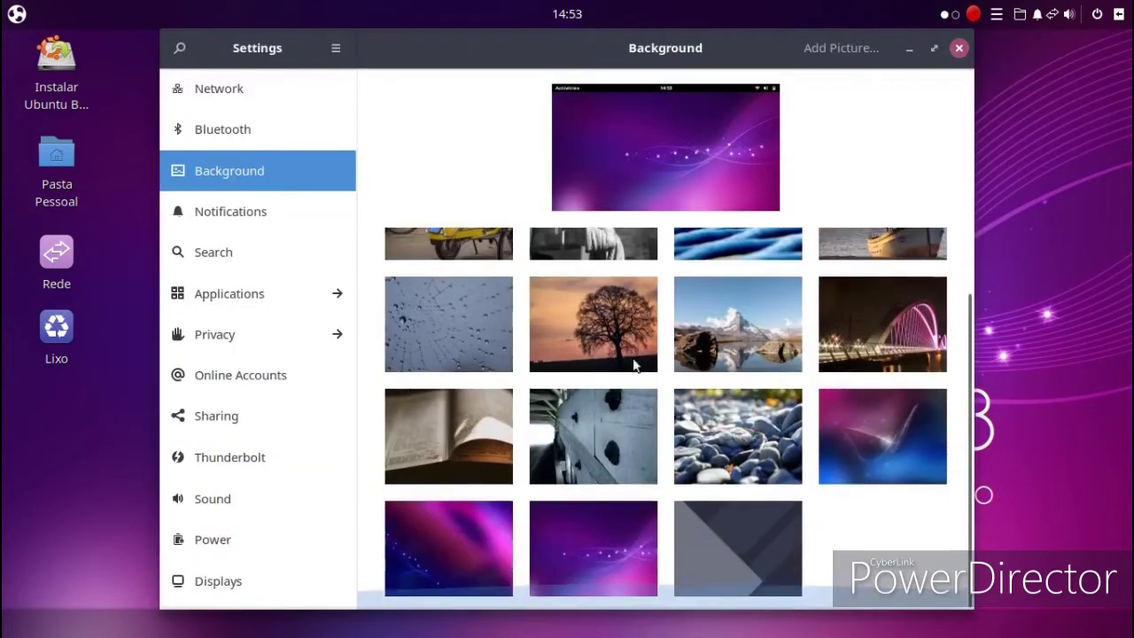
left_click(706, 544)
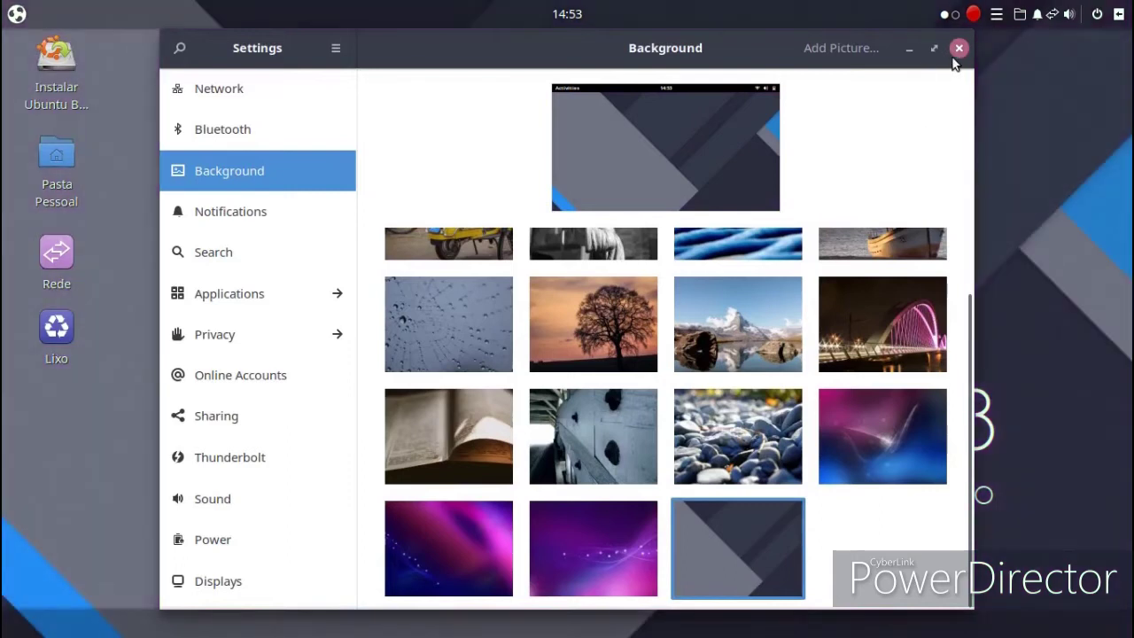
left_click(959, 48)
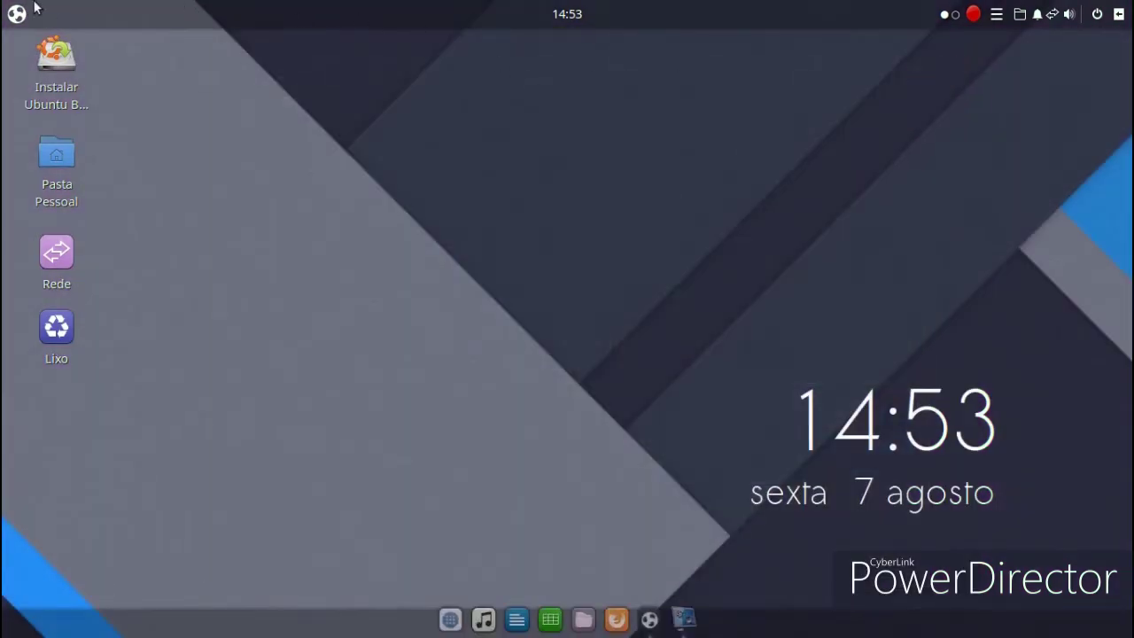
Step: View the Displays settings and the settings category list, close Settings, and check the screen recorder's tray entry
left_click(16, 15)
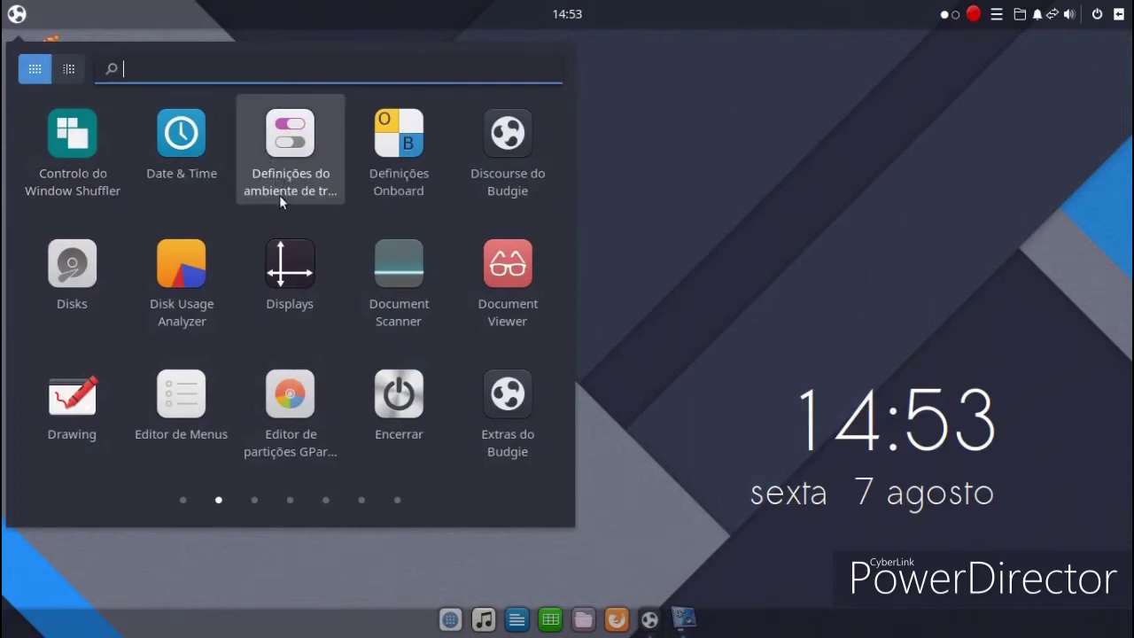
left_click(270, 240)
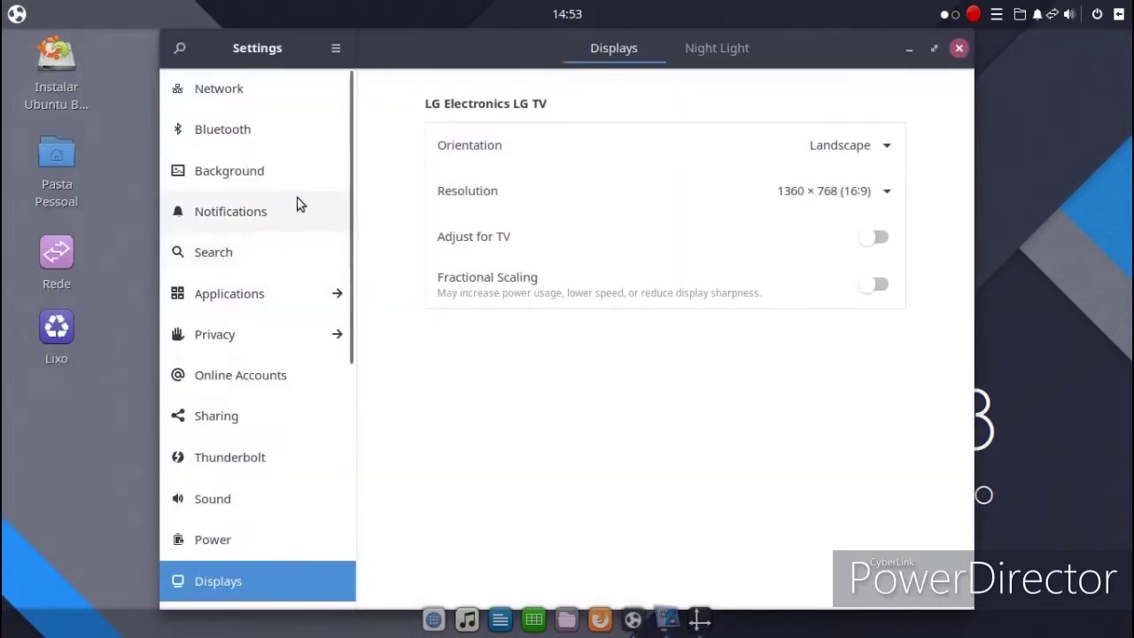
left_click(181, 49)
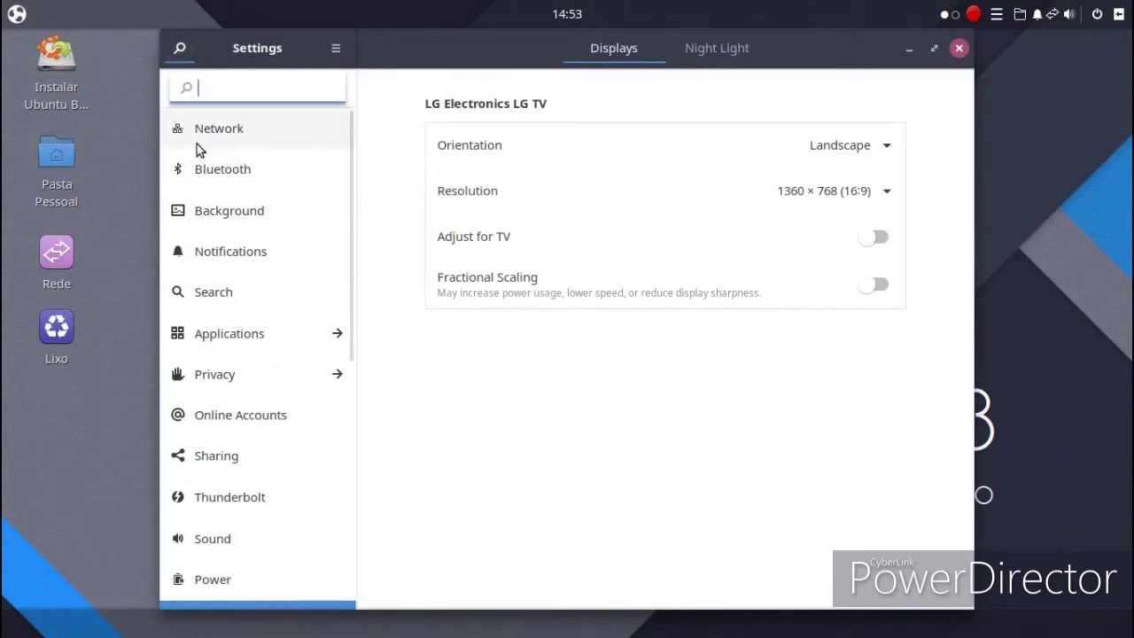
scroll(194, 162, "down", 1)
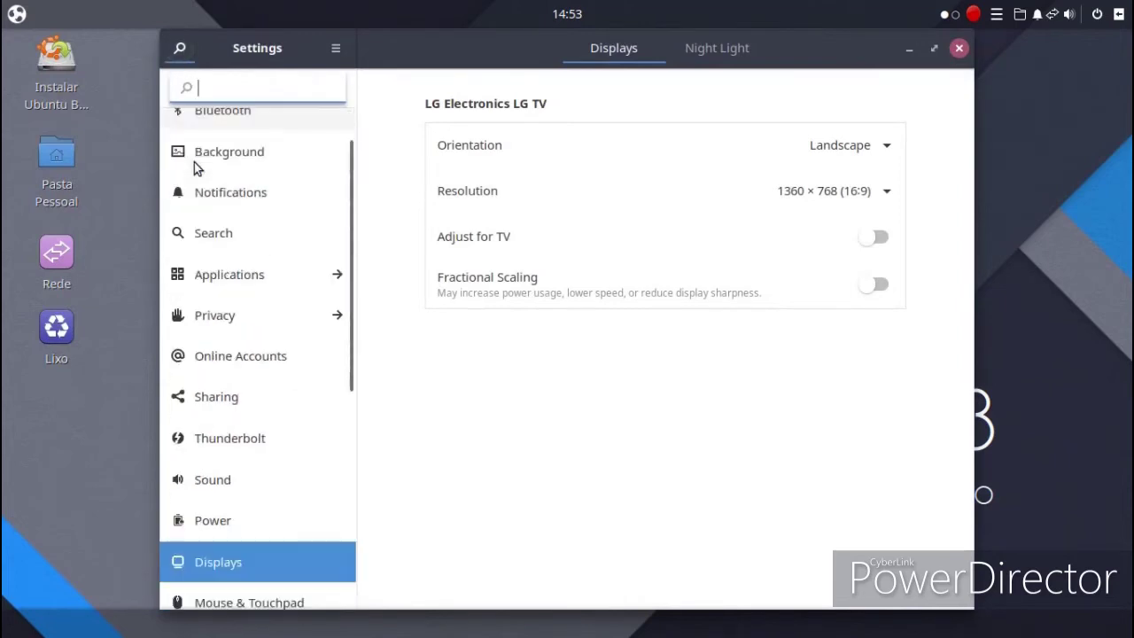
left_click(956, 48)
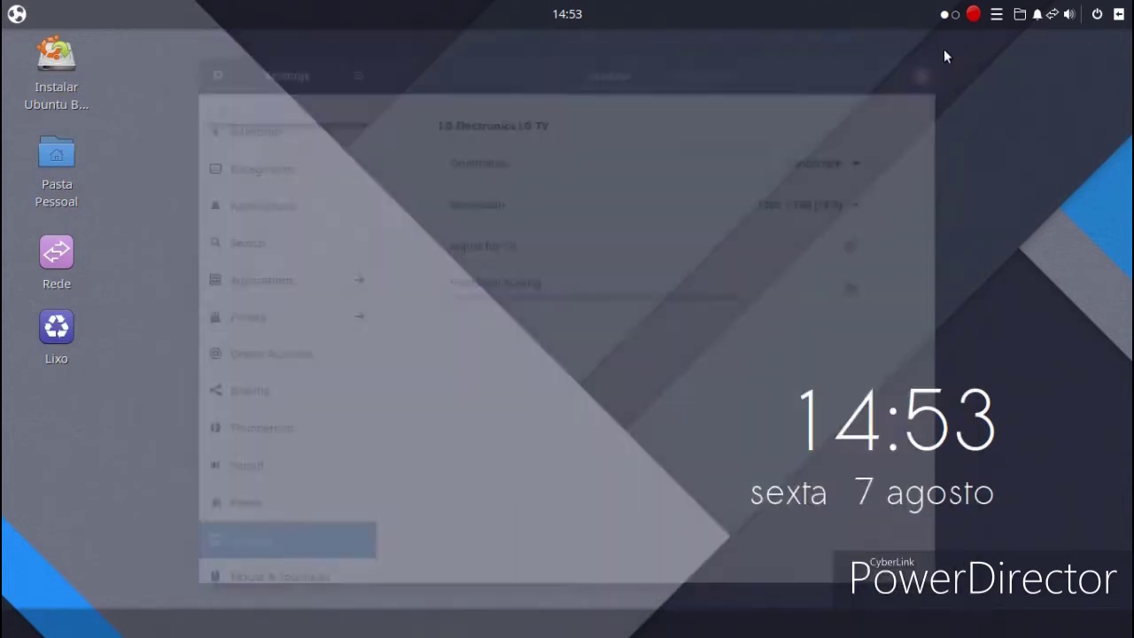
left_click(974, 16)
left_click(973, 16)
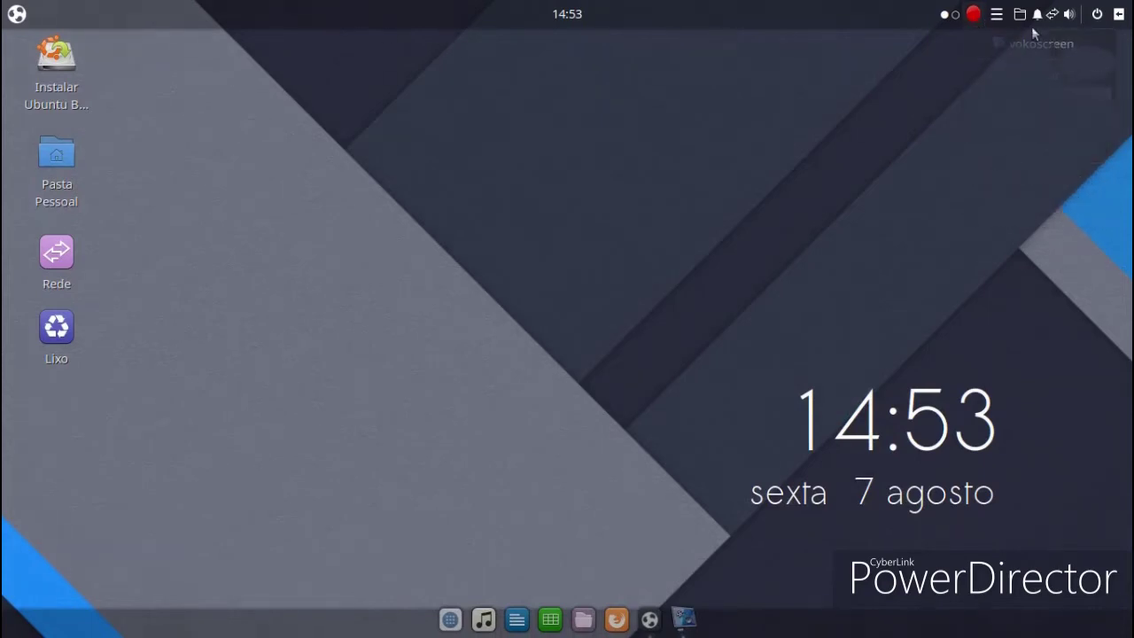
Step: Launch Discourse do Budgie and look through the forum's categories and latest topics in Firefox
left_click(17, 16)
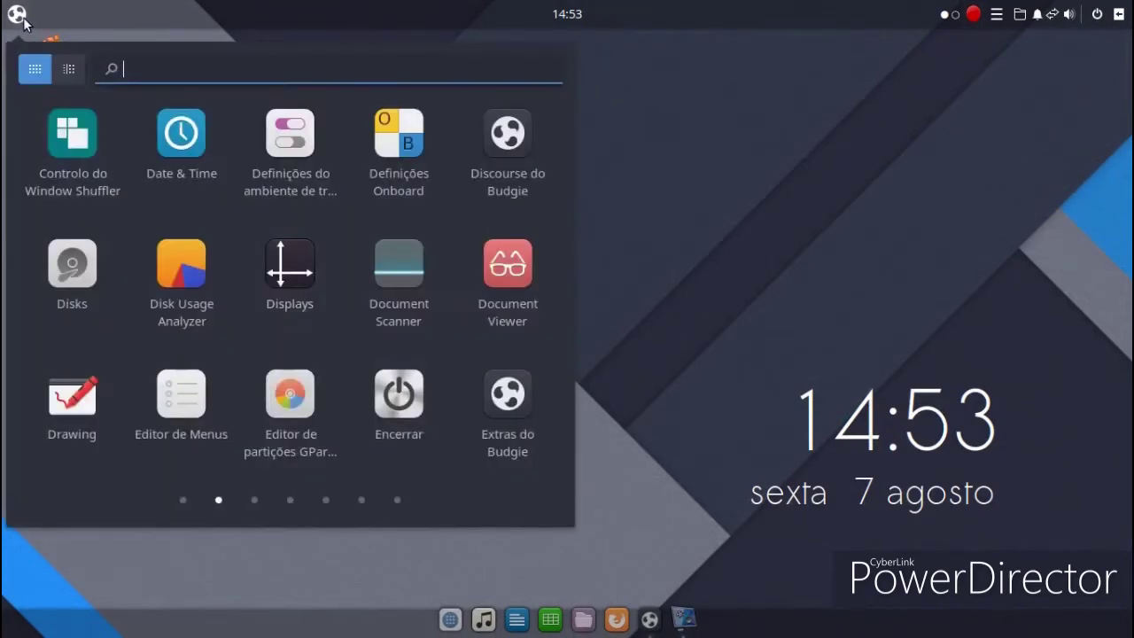
left_click(514, 134)
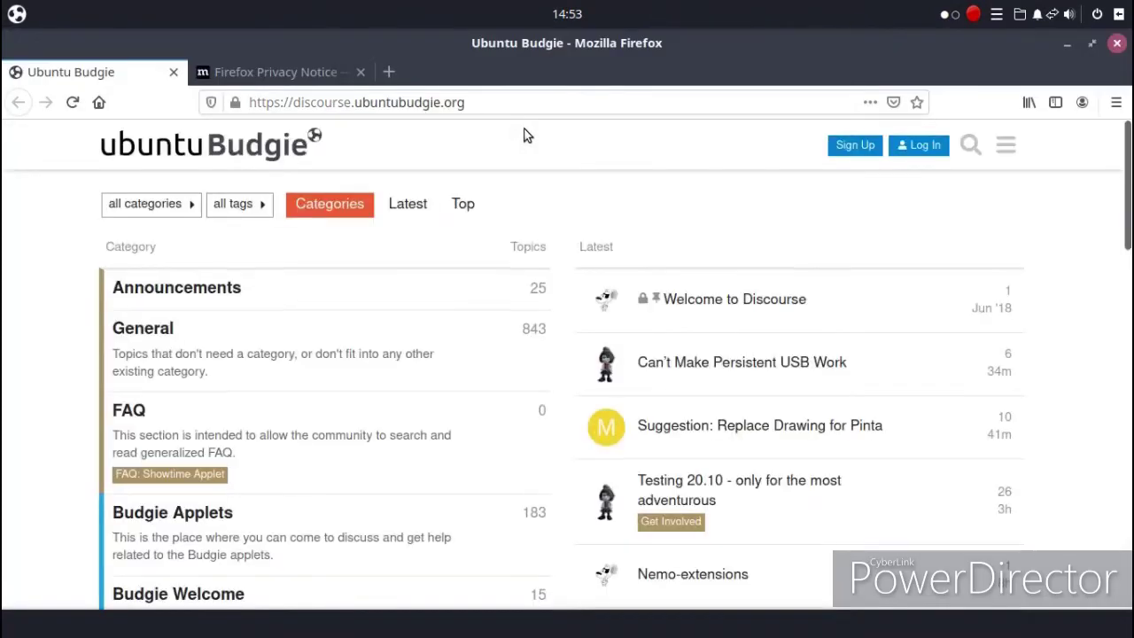
scroll(525, 132, "down", 6)
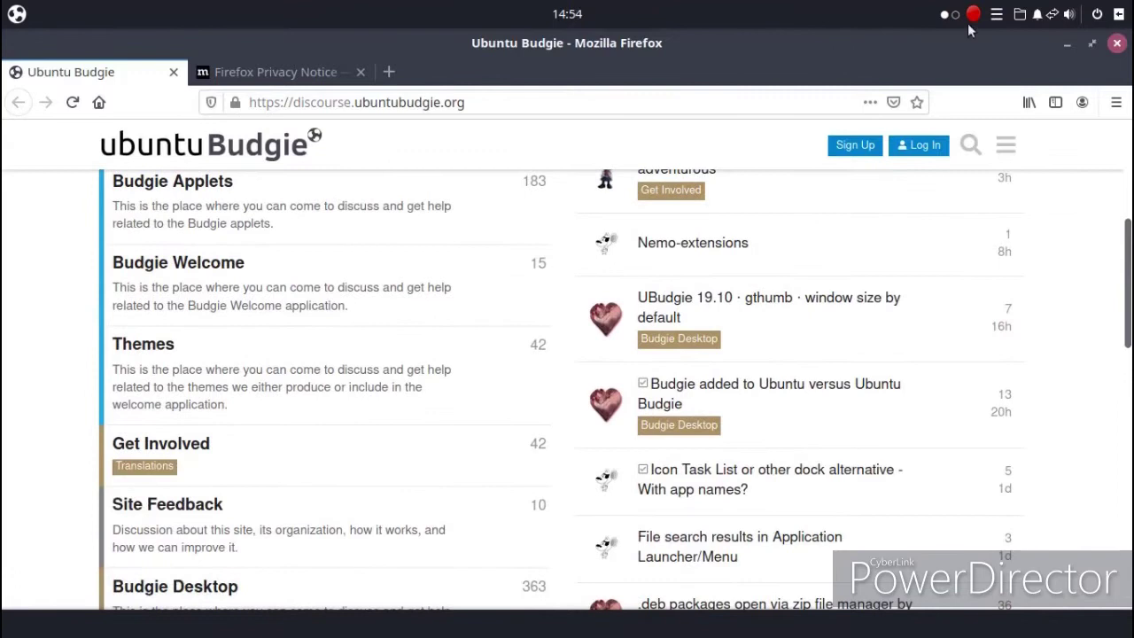
Step: Browse the topics in the forum's Themes category, and close Firefox with all its tabs
left_click(149, 344)
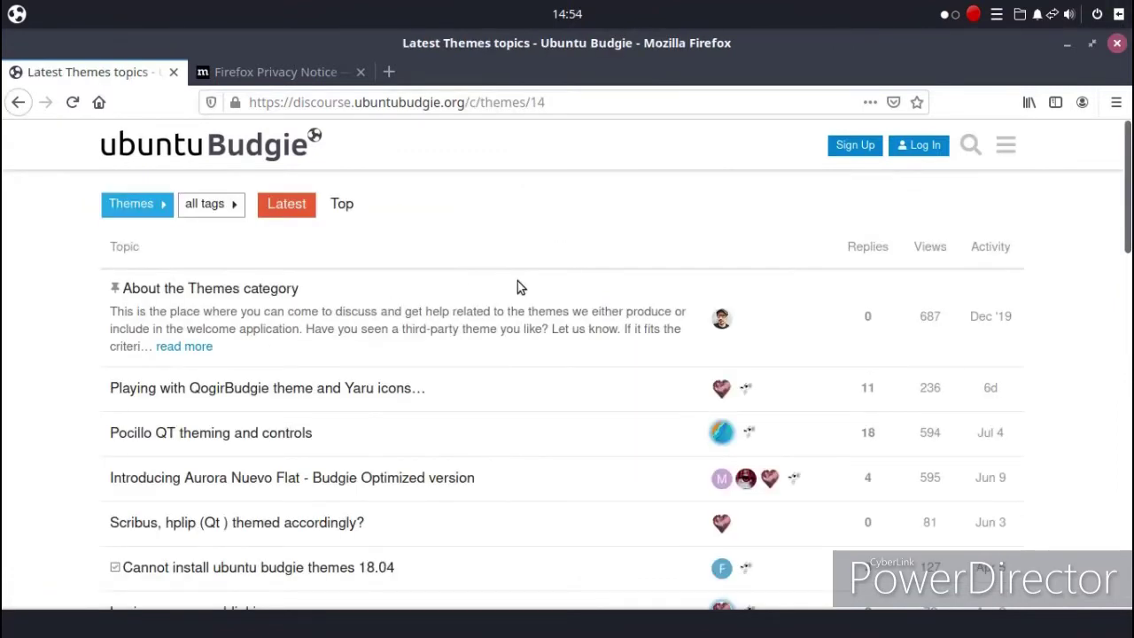
scroll(521, 285, "down", 5)
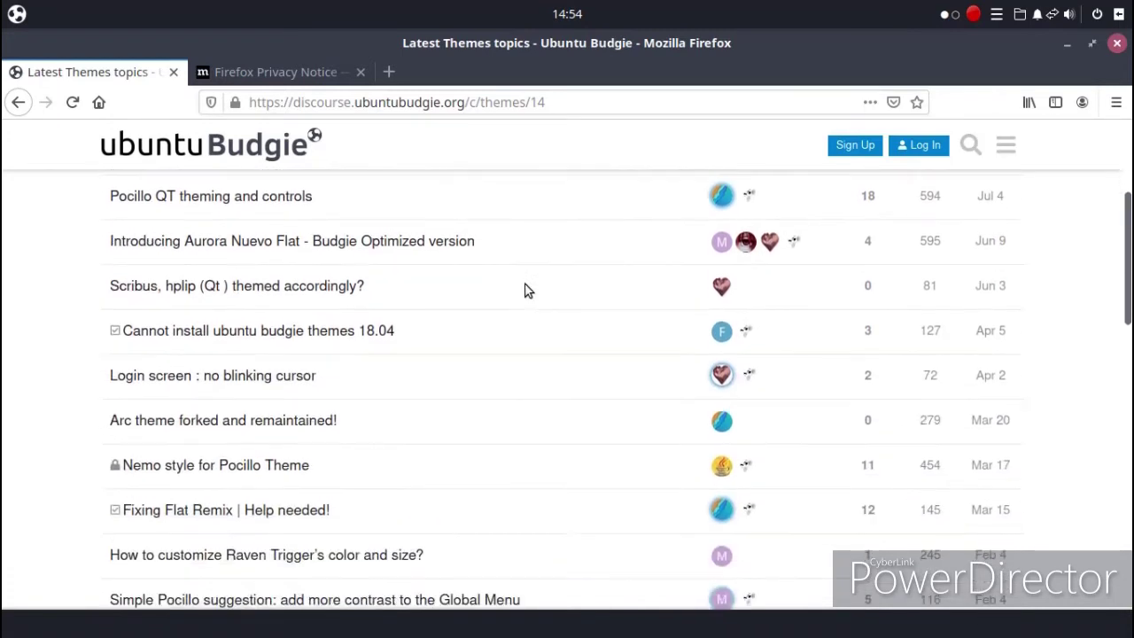
scroll(525, 290, "down", 4)
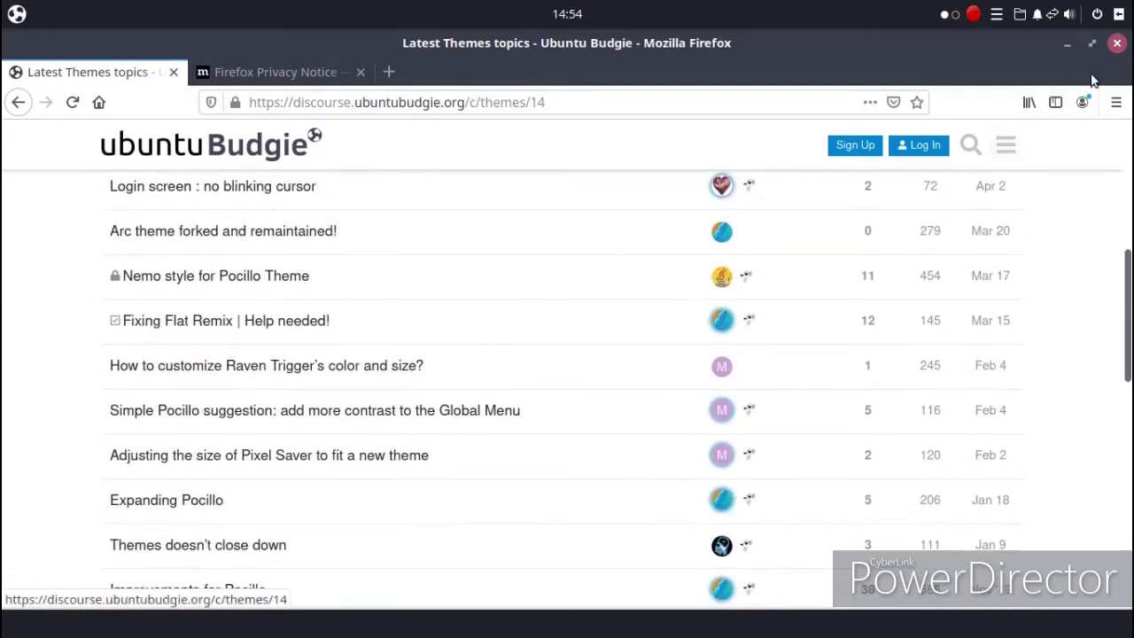
left_click(1116, 44)
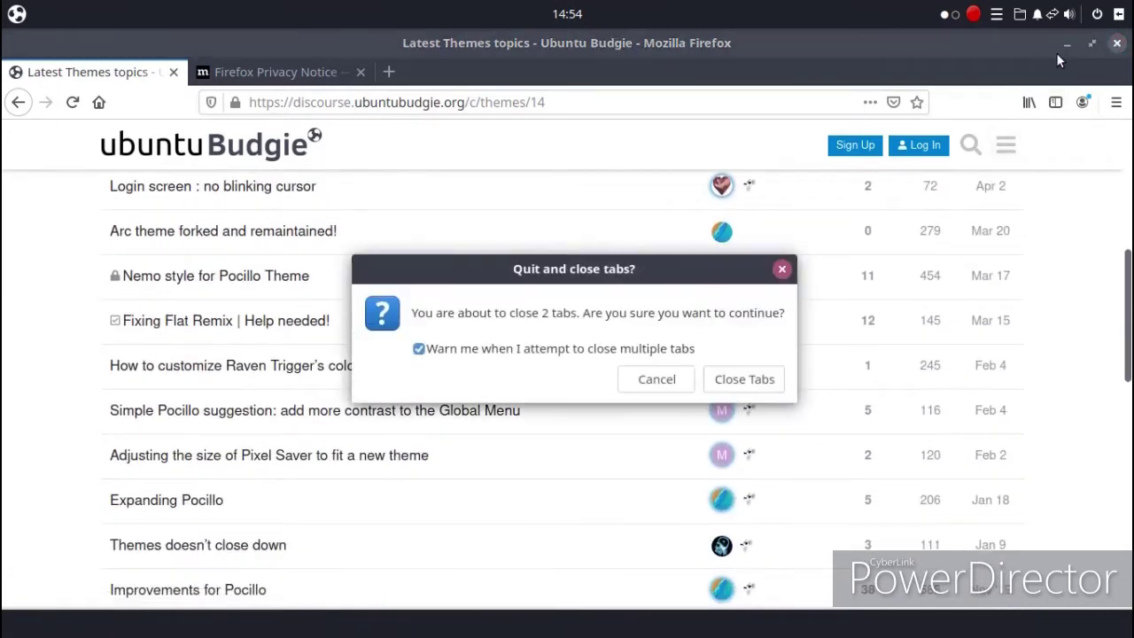
left_click(744, 381)
Step: Open Extras do Budgie and browse the mini-applications offered for the desktop
left_click(17, 15)
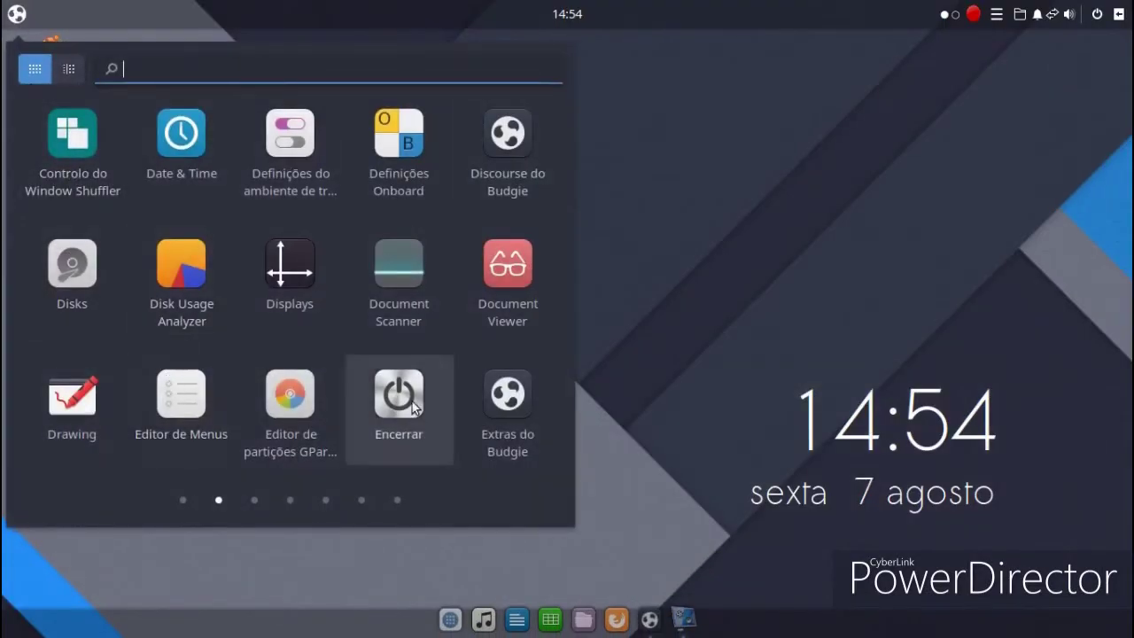
left_click(484, 388)
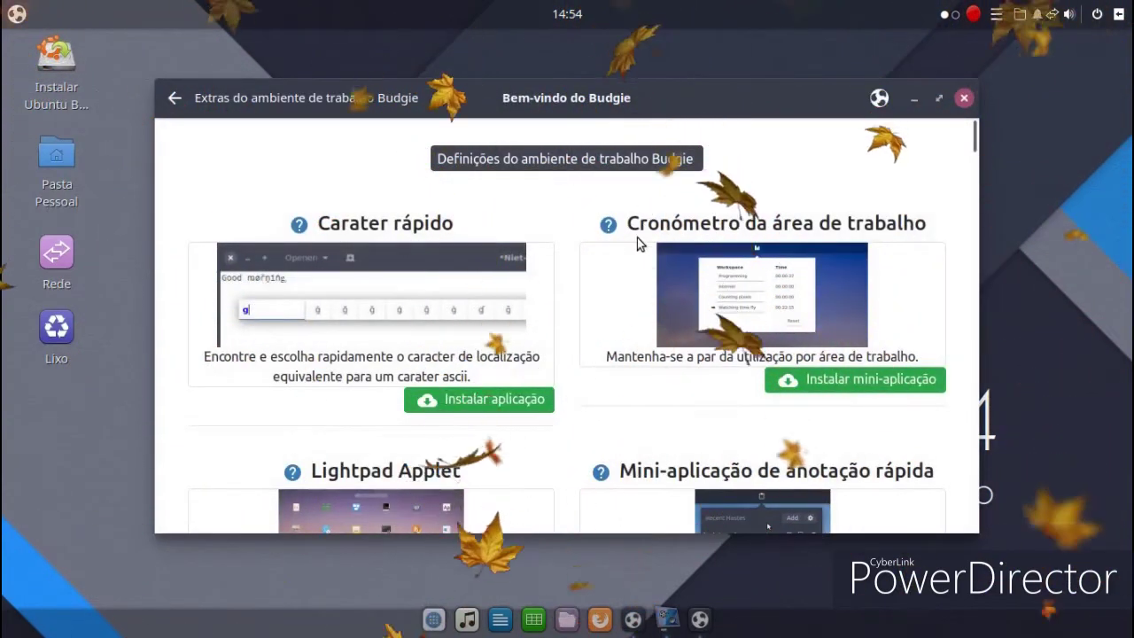
scroll(850, 276, "down", 1)
scroll(850, 277, "down", 5)
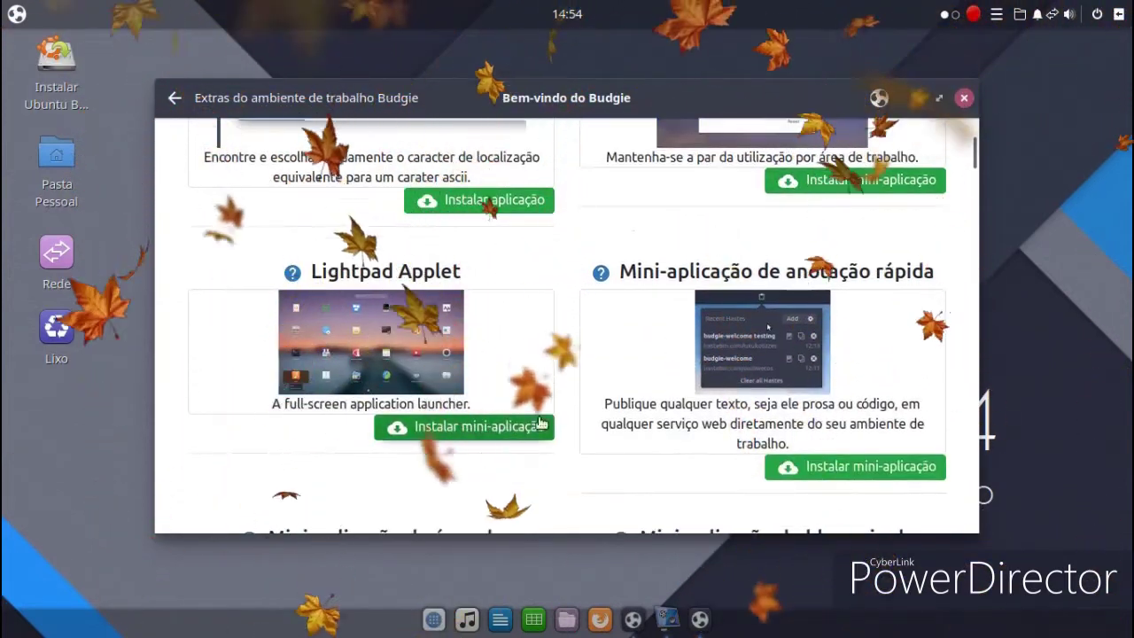
scroll(599, 376, "down", 8)
scroll(600, 376, "down", 3)
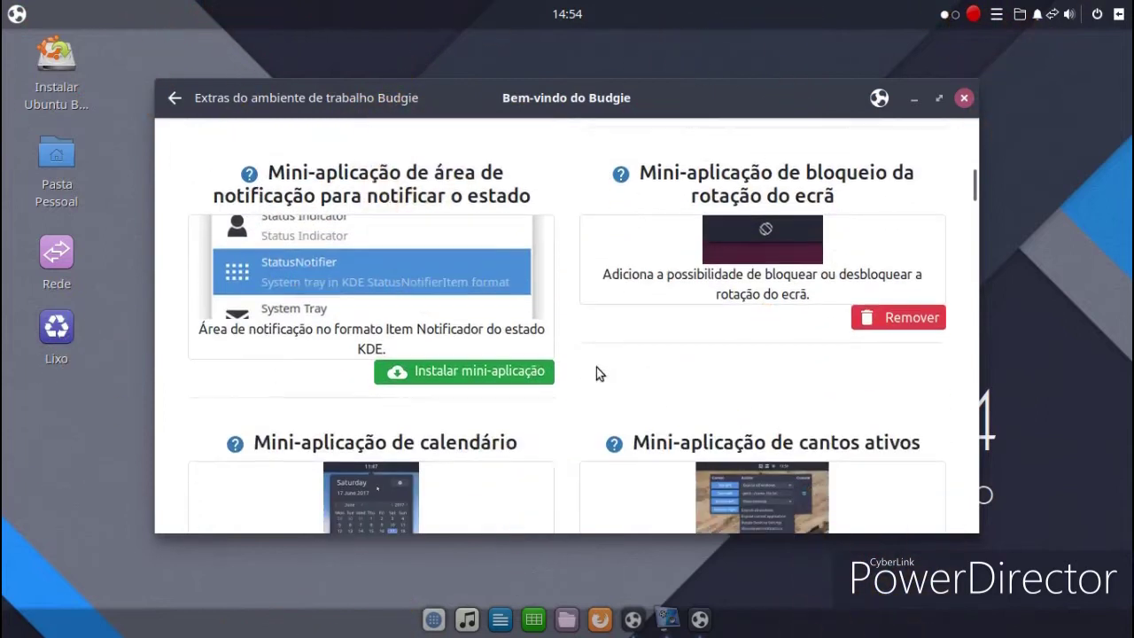
Step: Install the Mini-aplicação de área de notificação para notificar o estado and browse further down the mini-application list
left_click(446, 370)
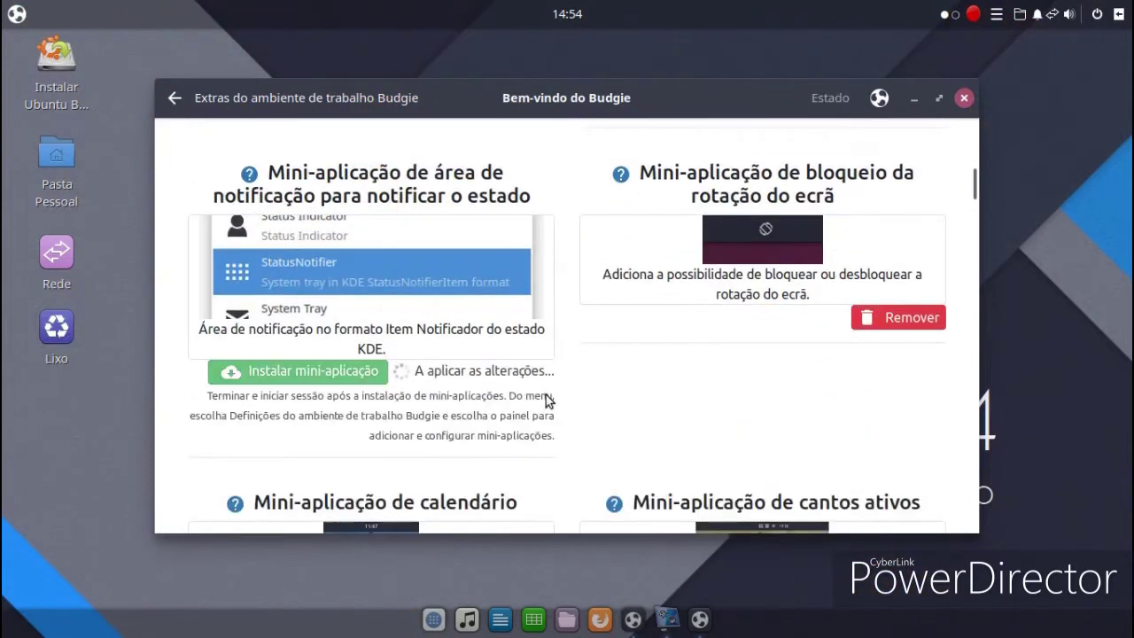
scroll(733, 325, "down", 3)
scroll(674, 343, "down", 2)
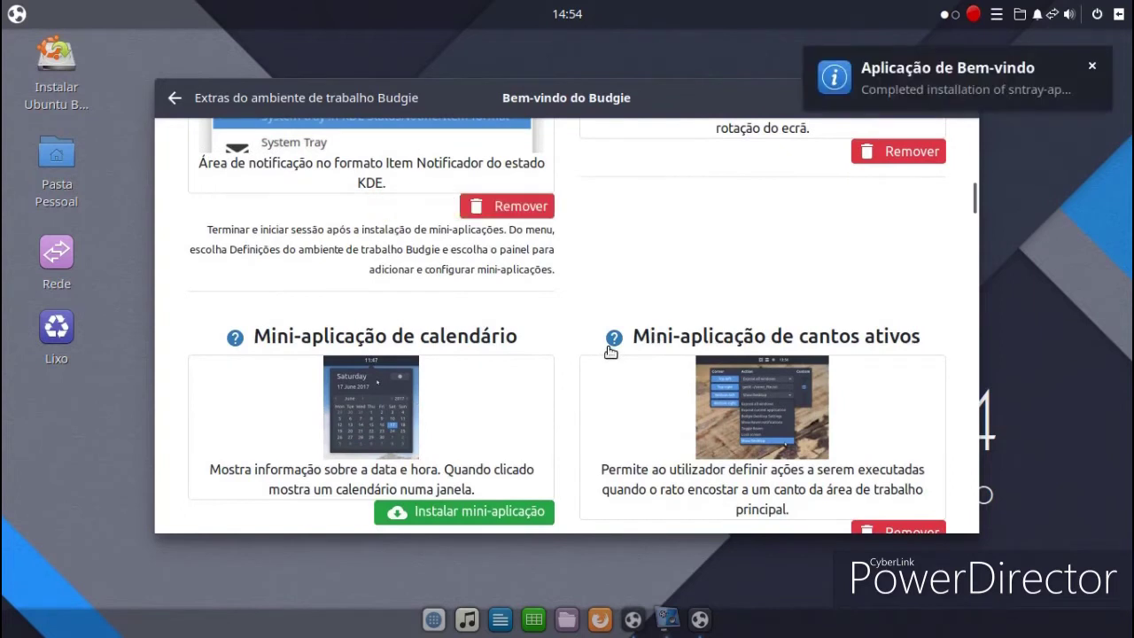
Step: Browse the mini-applications offered in Extras do ambiente de trabalho Budgie, from the calendar applet to the take-a-break applet
scroll(611, 352, "down", 1)
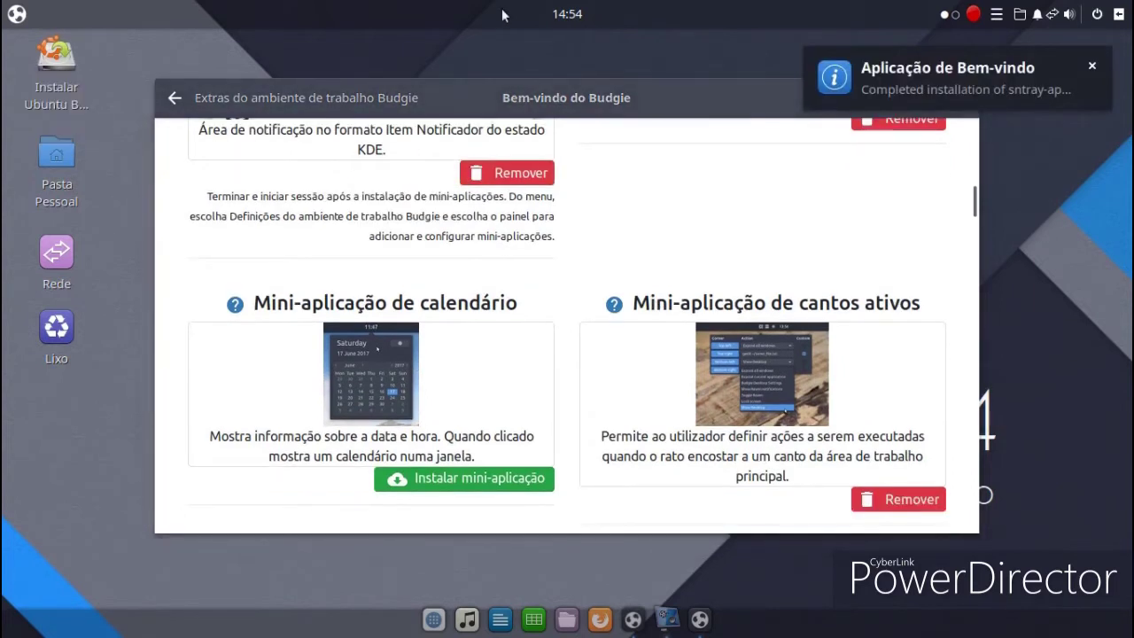
left_click(16, 14)
left_click(16, 14)
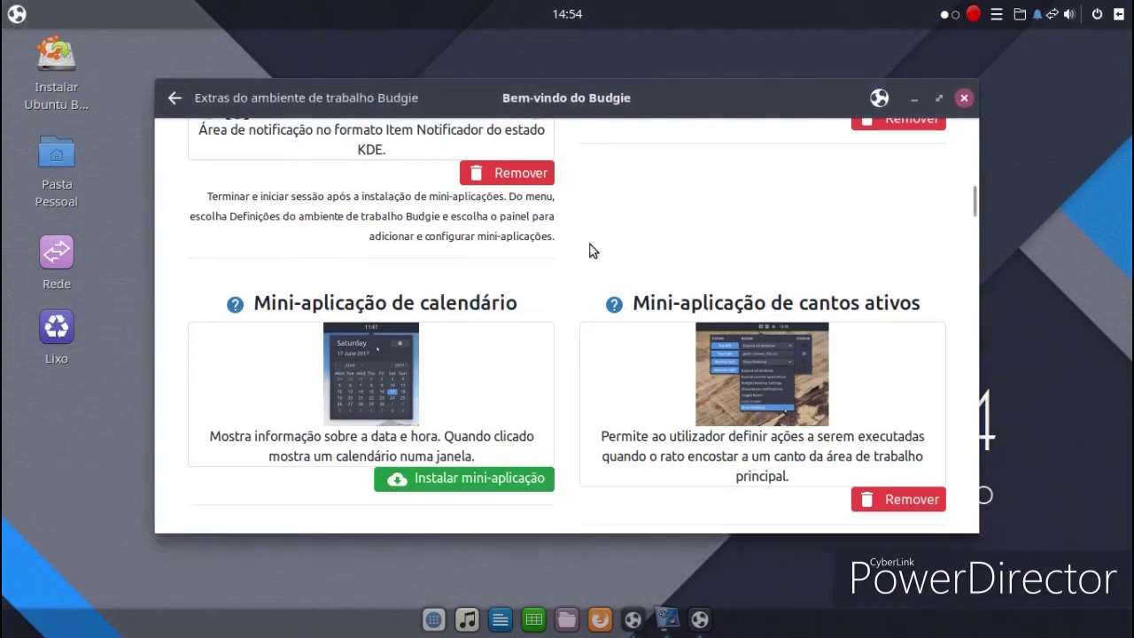
scroll(587, 249, "down", 5)
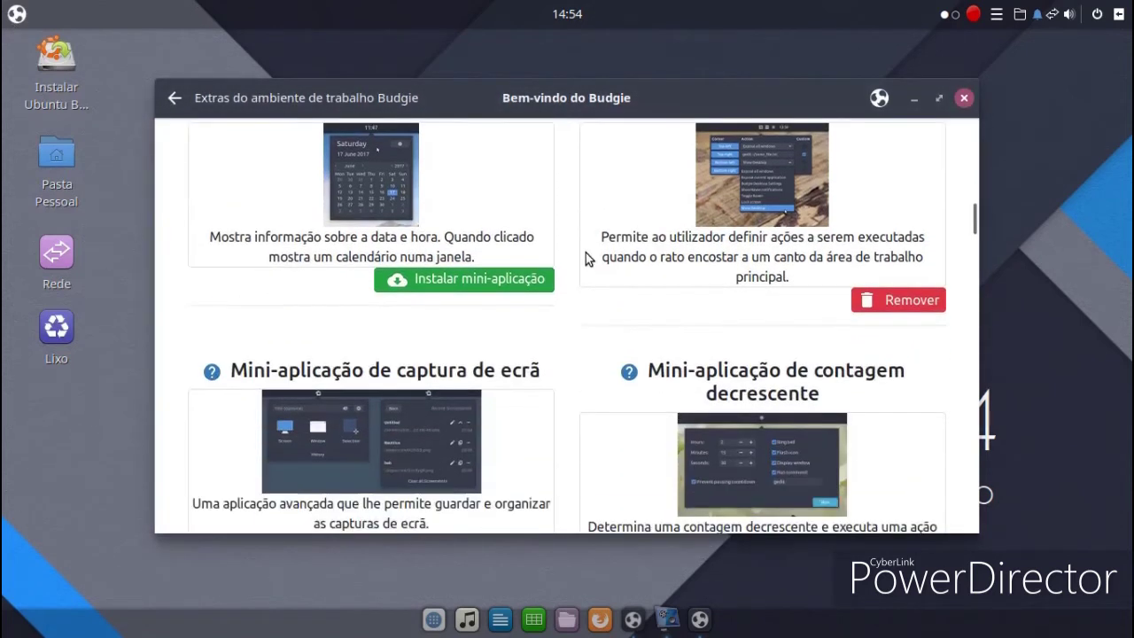
scroll(588, 259, "down", 6)
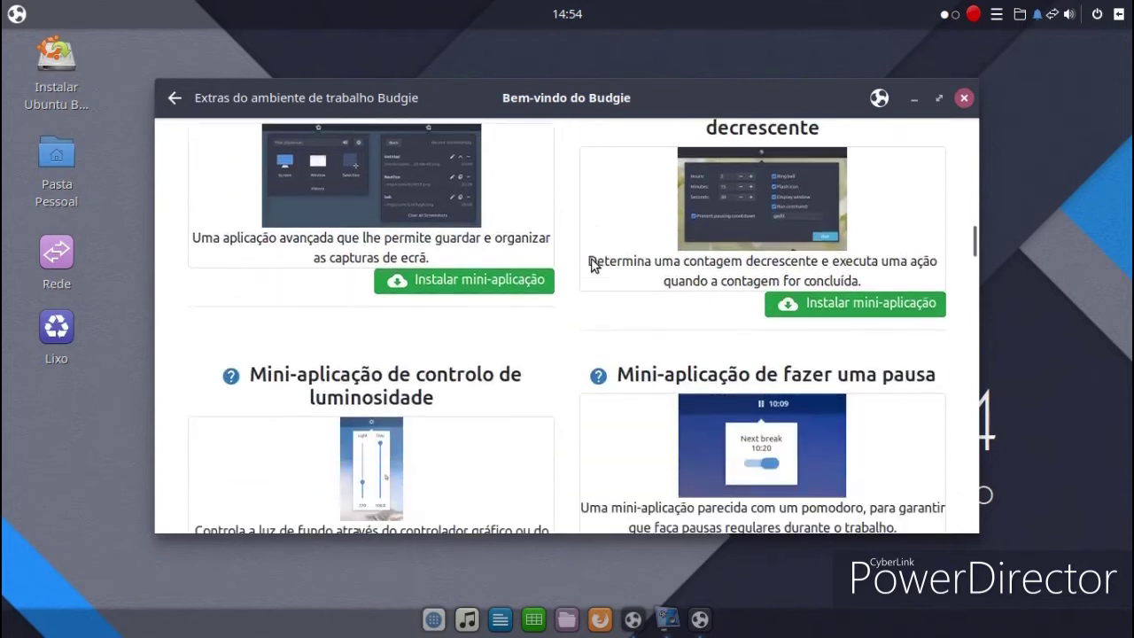
scroll(590, 274, "up", 8)
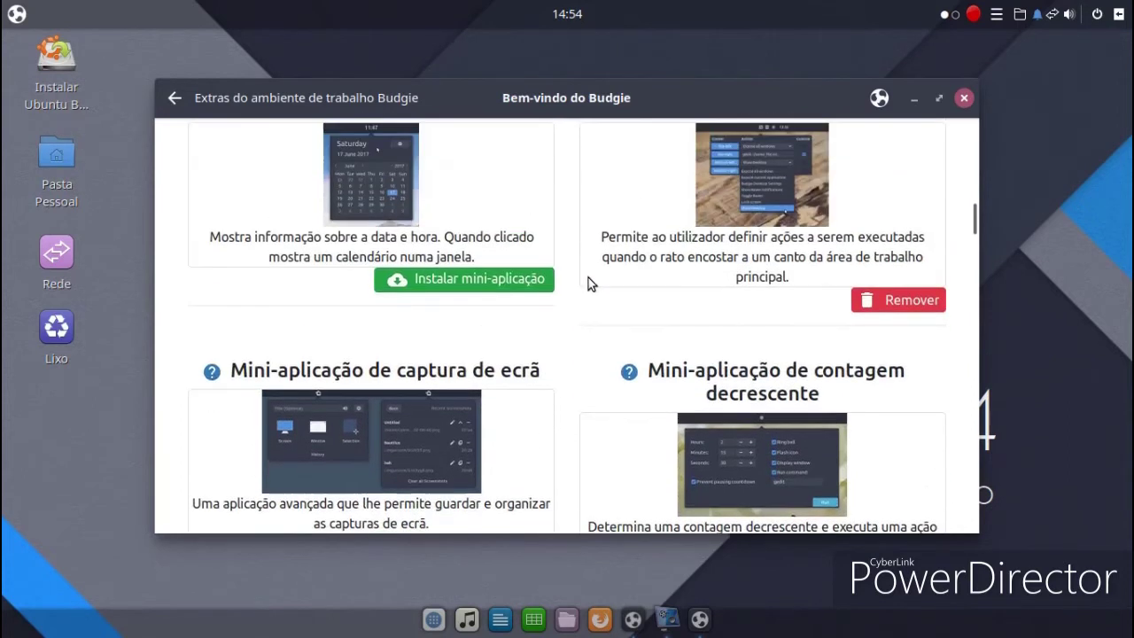
scroll(589, 283, "up", 8)
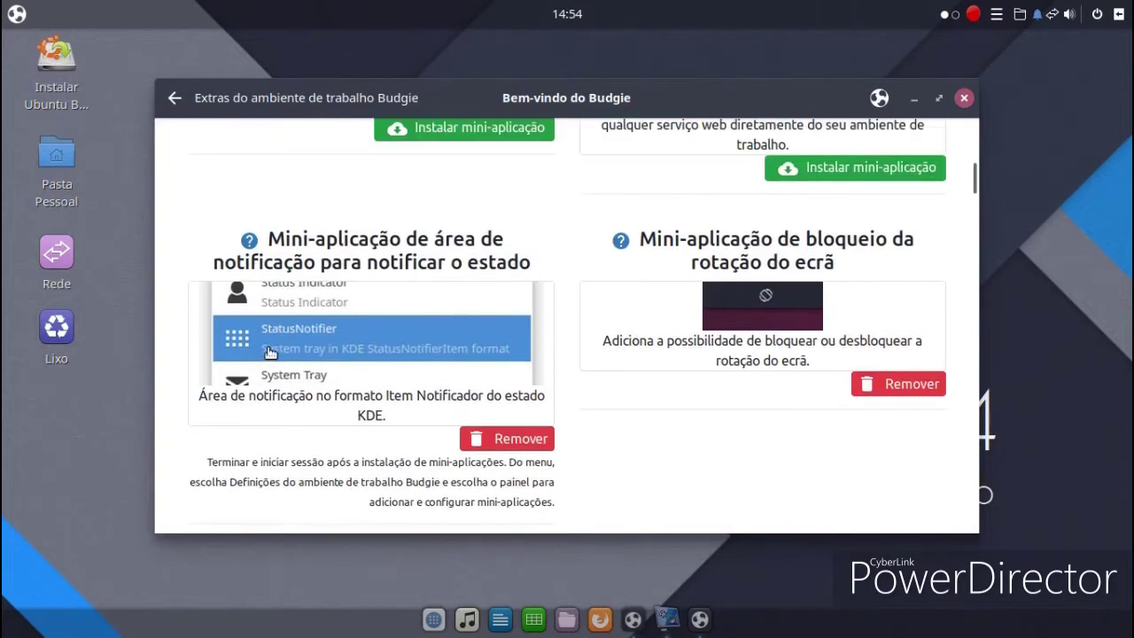
Step: Install the Lightpad Applet from the mini-application list
scroll(270, 353, "up", 3)
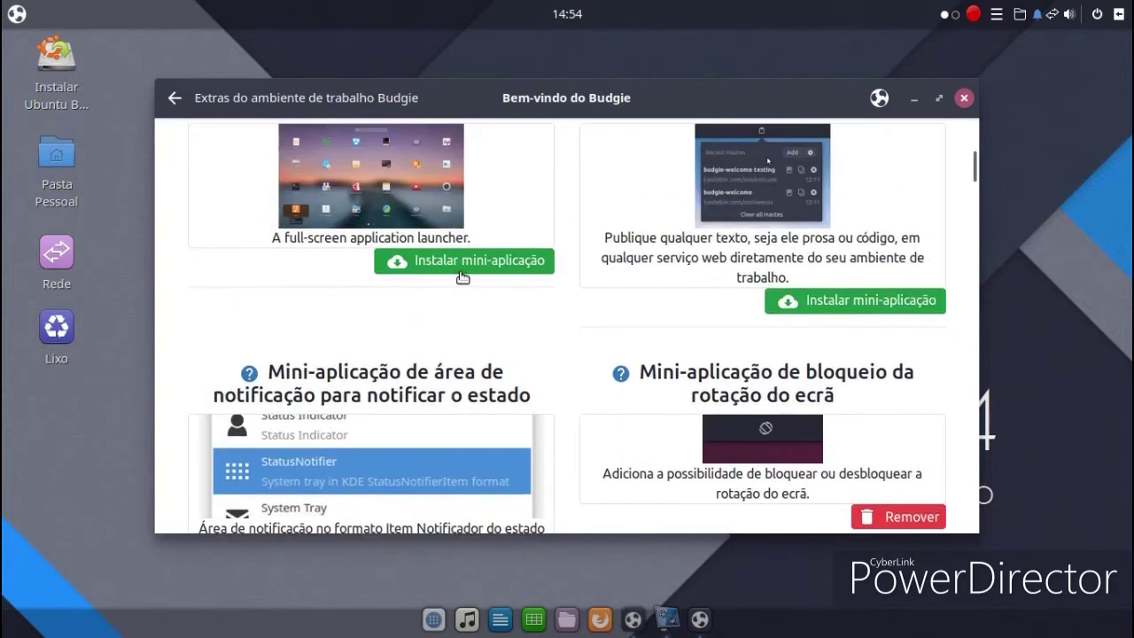
left_click(462, 263)
left_click(631, 451)
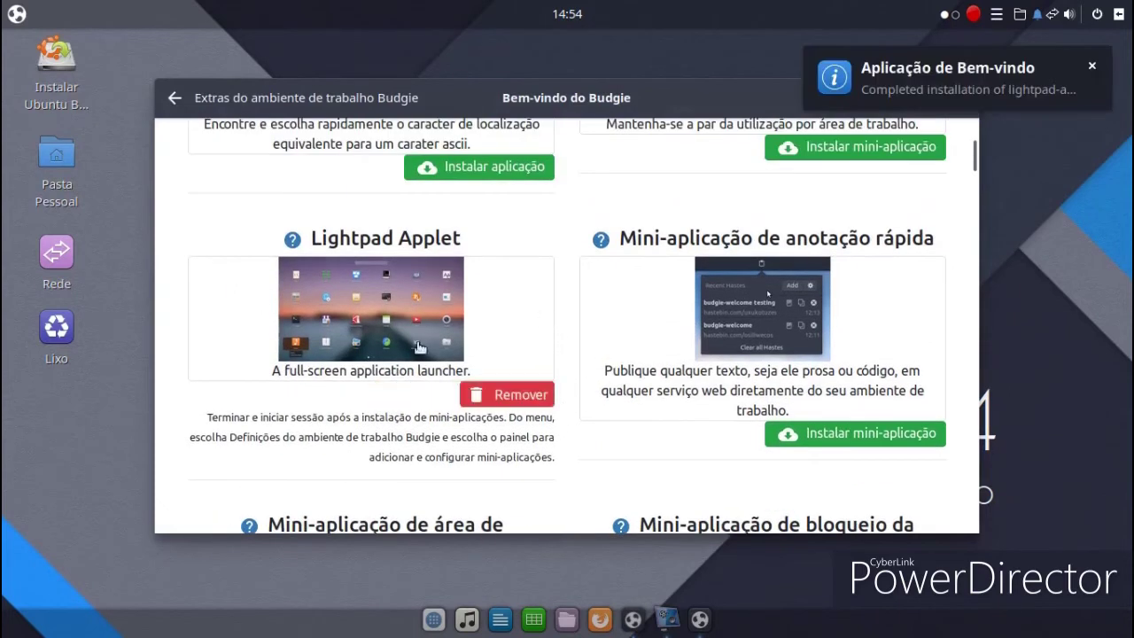
Step: View the Lightpad Applet preview image enlarged in the maximised window, and close Bem-vindo do Budgie
left_click(339, 354)
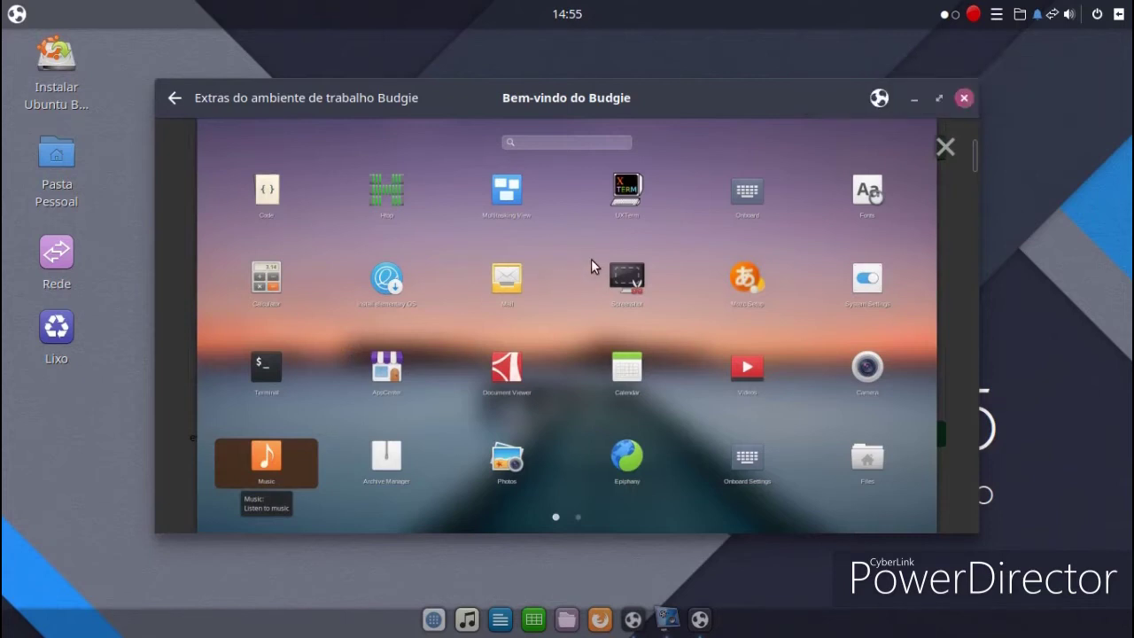
left_click(937, 97)
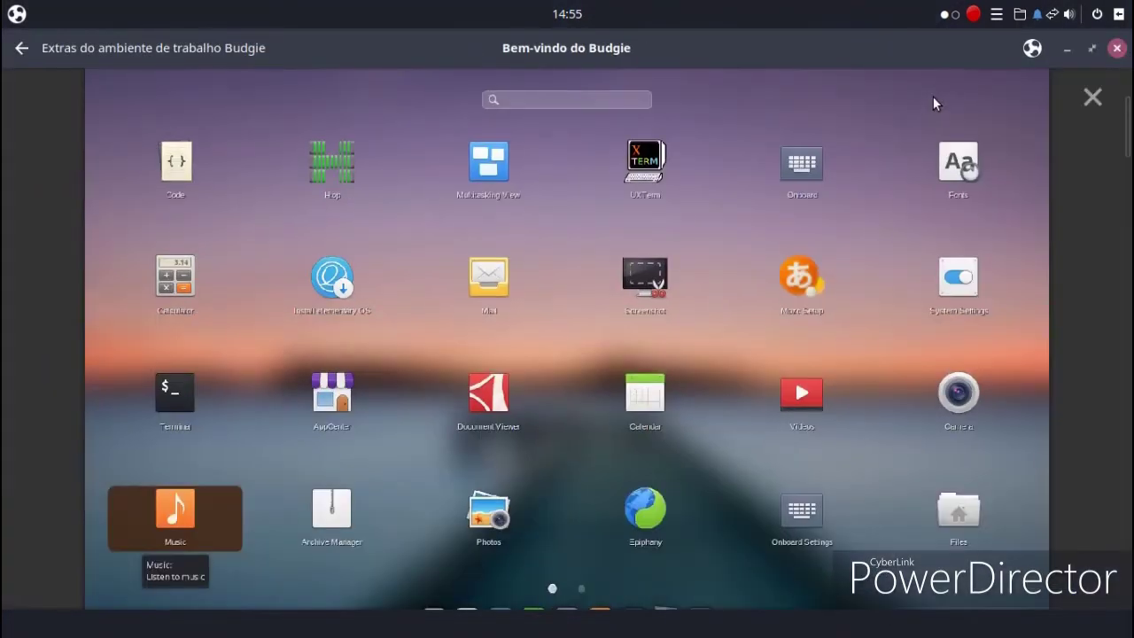
left_click(1116, 48)
Step: Look through the session power options and the list of places and local volumes
left_click(1096, 20)
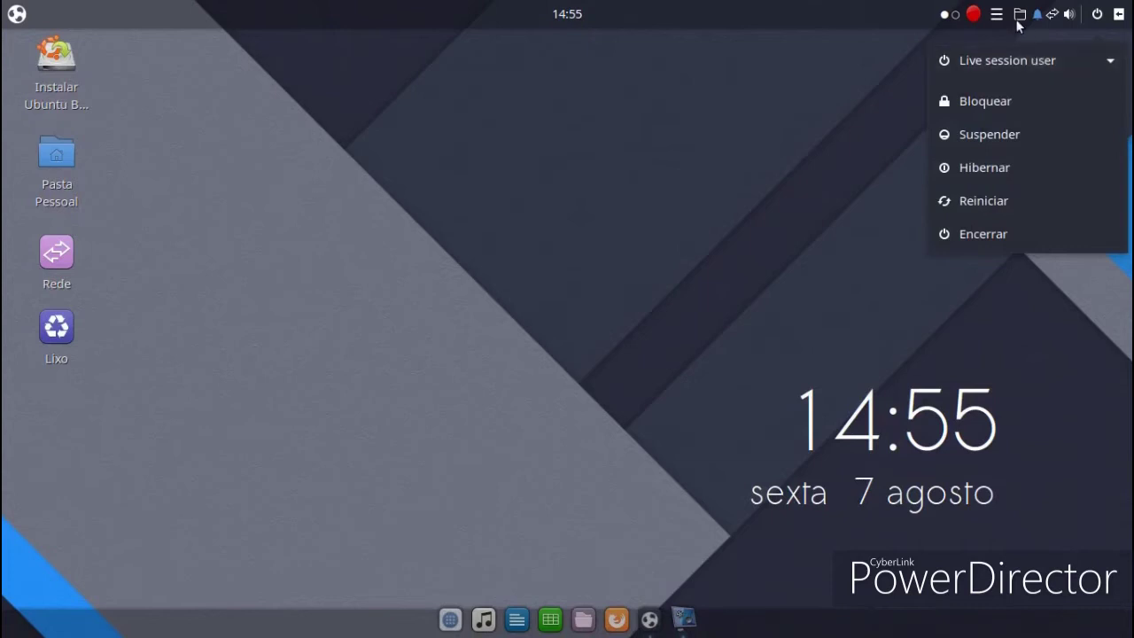
left_click(1019, 23)
left_click(1018, 21)
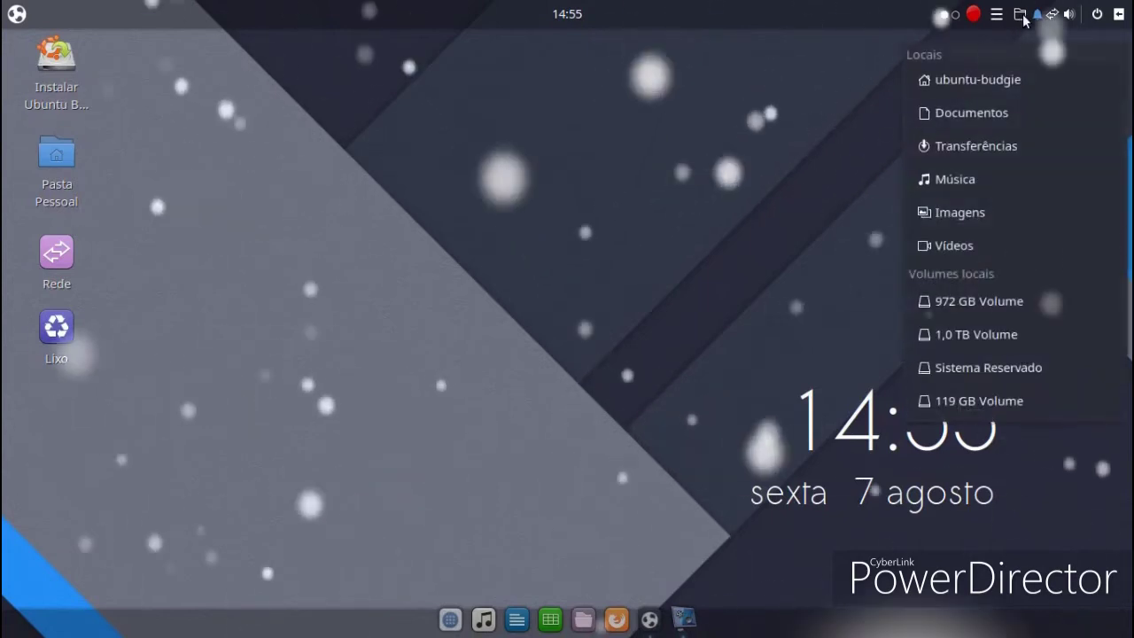
Step: Replace the welcome text in the NotasRápidas note with a first name followed by "linux ><", and reopen the note to check it
left_click(1002, 18)
left_click(996, 16)
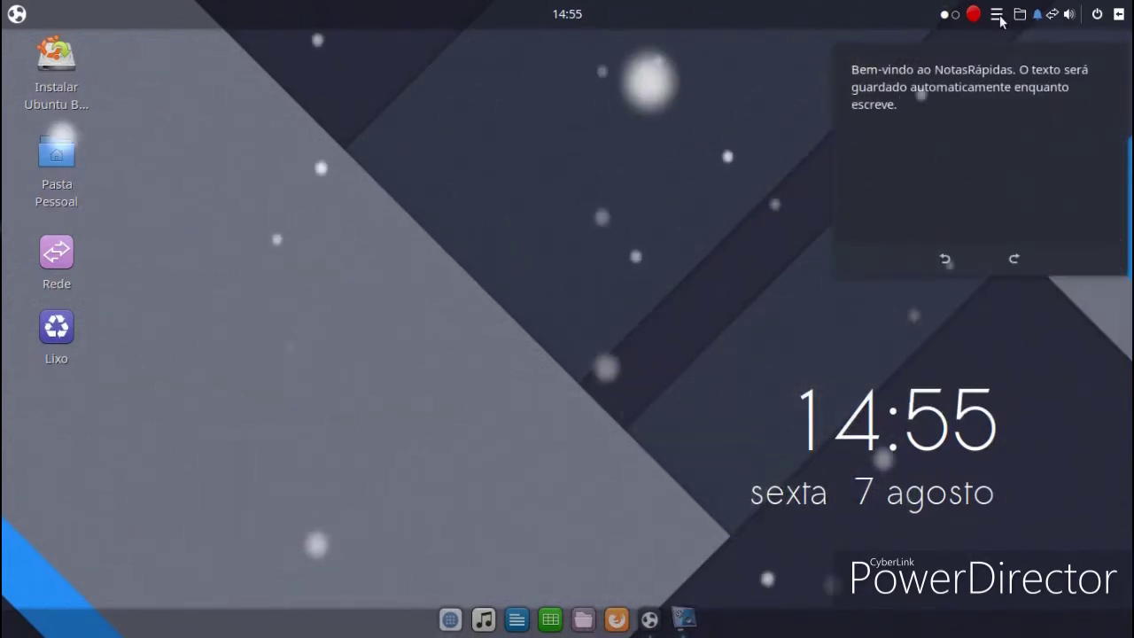
key("BackSpace")
key("BackSpace")
key("BackSpace")
key("BackSpace")
key("BackSpace")
key("BackSpace")
key("BackSpace")
key("BackSpace")
key("BackSpace")
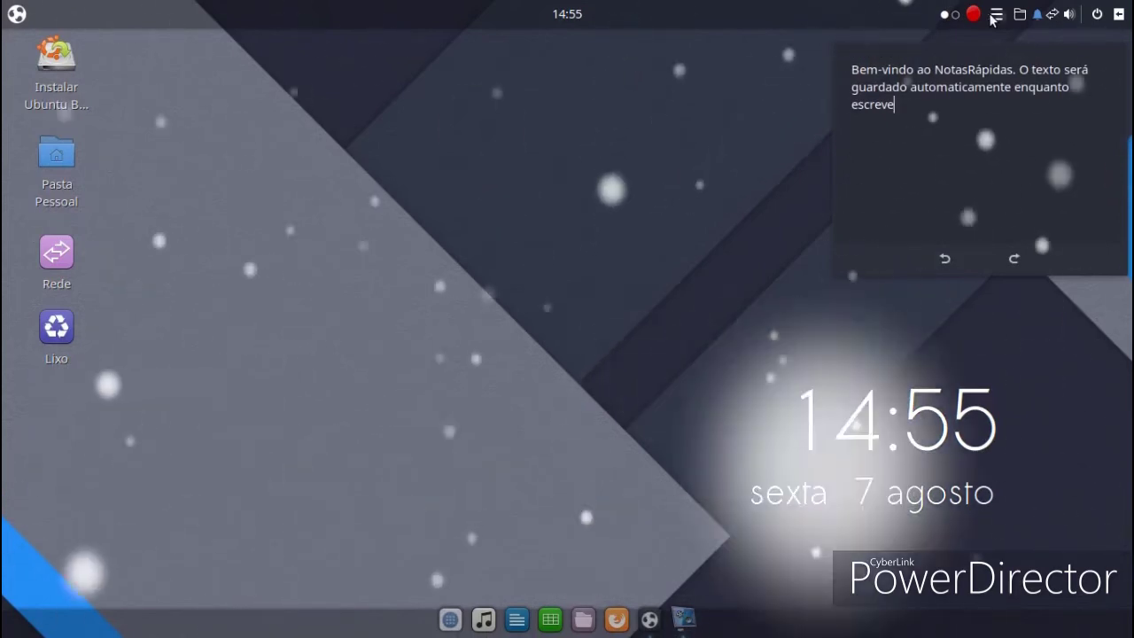
key("BackSpace")
key("BackSpace")
key("BackSpace")
key("BackSpace")
key("BackSpace")
key("BackSpace")
key("BackSpace")
key("BackSpace")
key("BackSpace")
key("BackSpace")
key("BackSpace")
key("BackSpace")
key("BackSpace")
key("BackSpace")
key("BackSpace")
key("BackSpace")
key("BackSpace")
key("BackSpace")
key("BackSpace")
key("BackSpace")
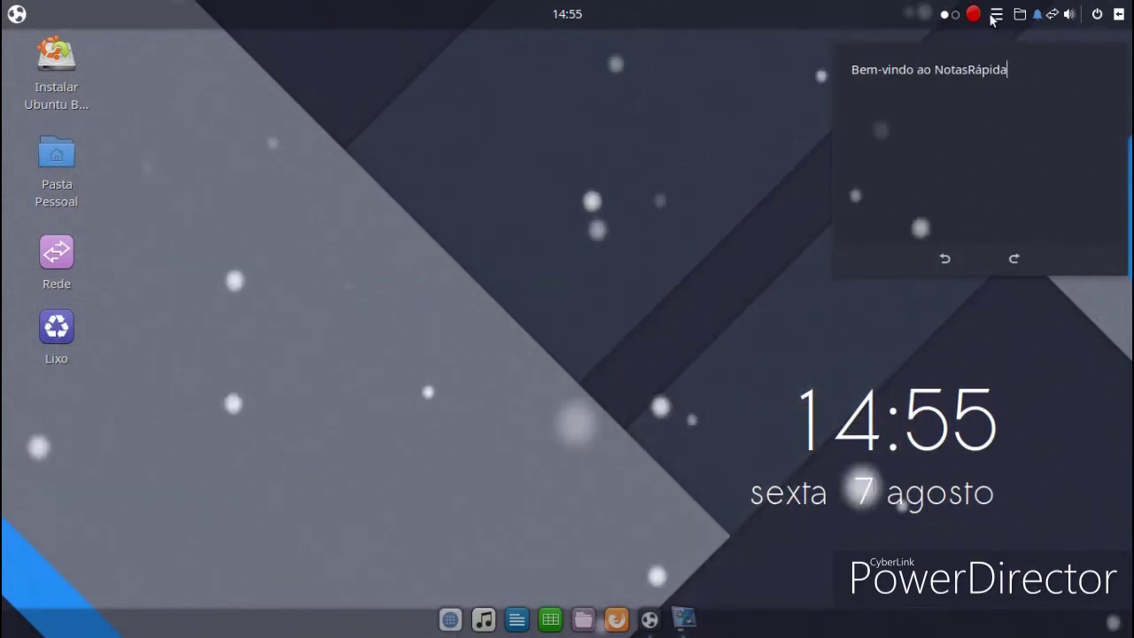
key("BackSpace")
key("BackSpace")
key("BackSpace")
key("BackSpace")
key("BackSpace")
key("BackSpace")
key("BackSpace")
type("jo")
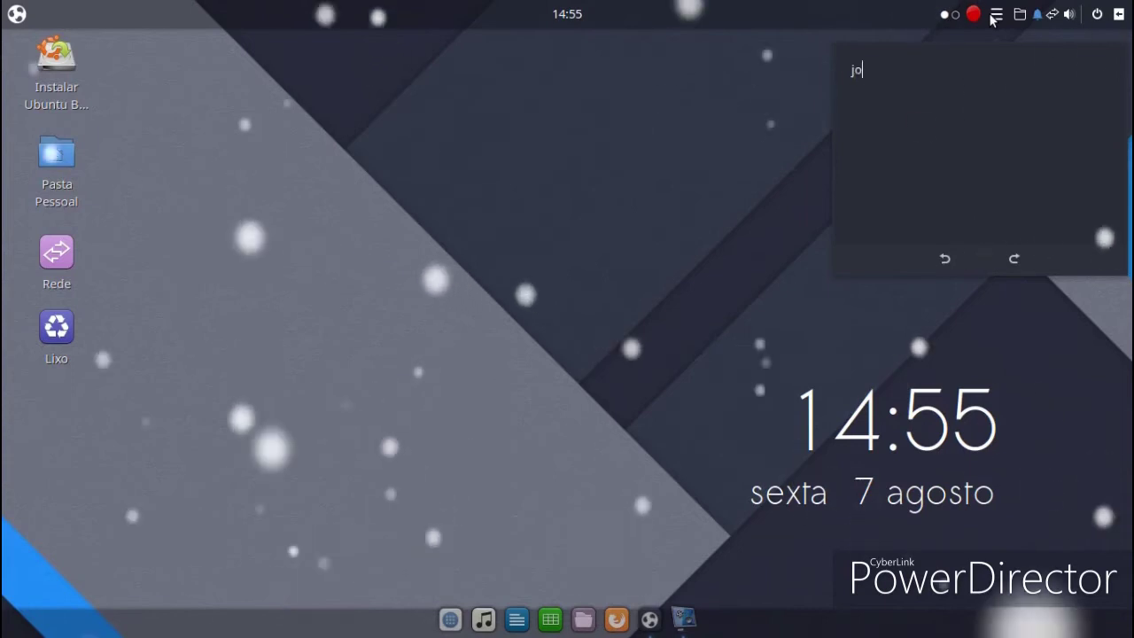
type("se linux ><")
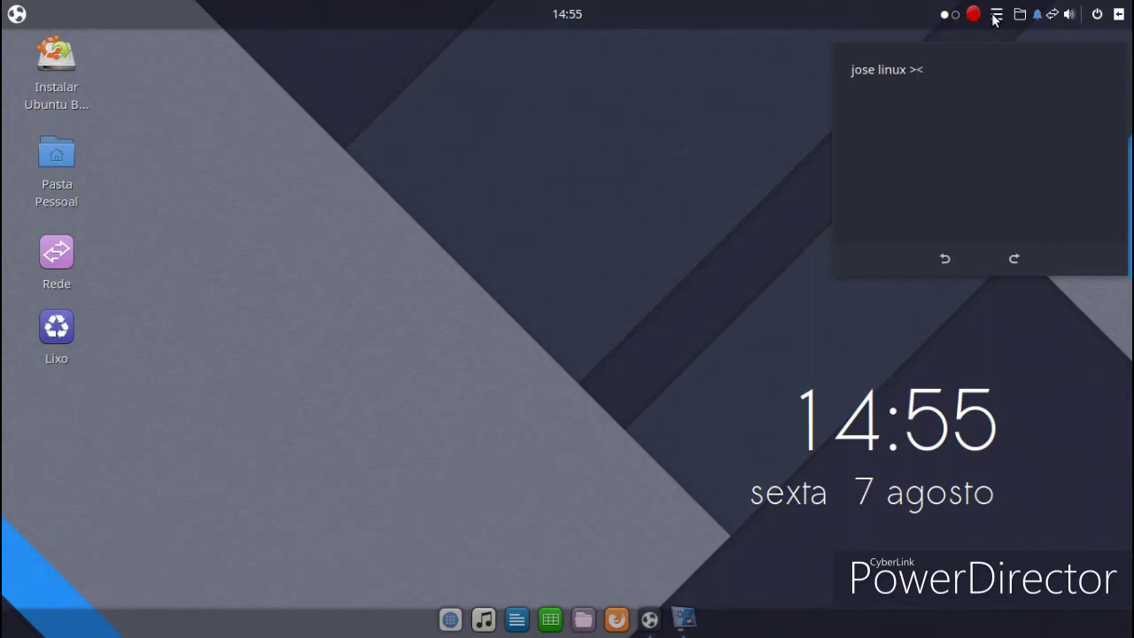
left_click(744, 217)
left_click(997, 14)
left_click(997, 14)
Step: Inspect the vokoscreen tray options and the workspace overview with its open windows
left_click(971, 14)
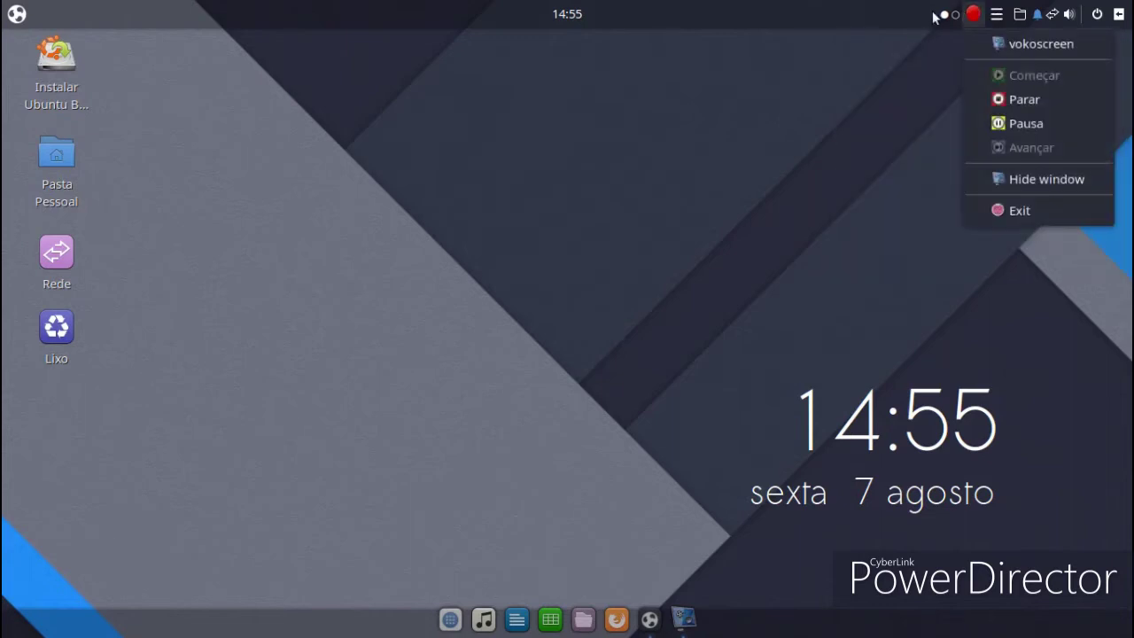
left_click(946, 16)
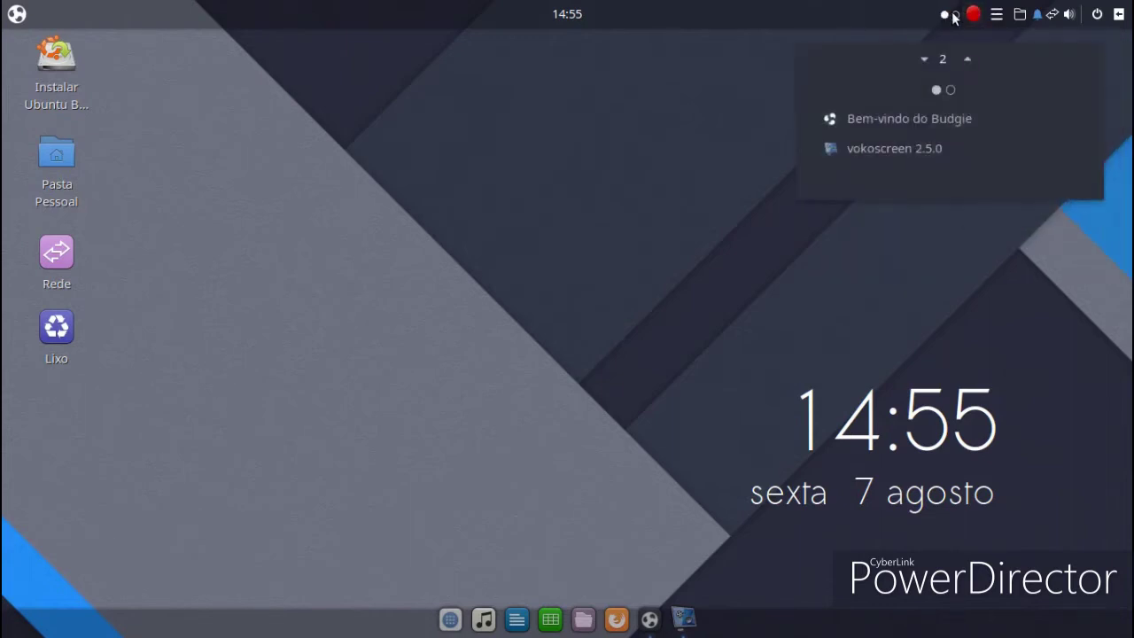
left_click(619, 117)
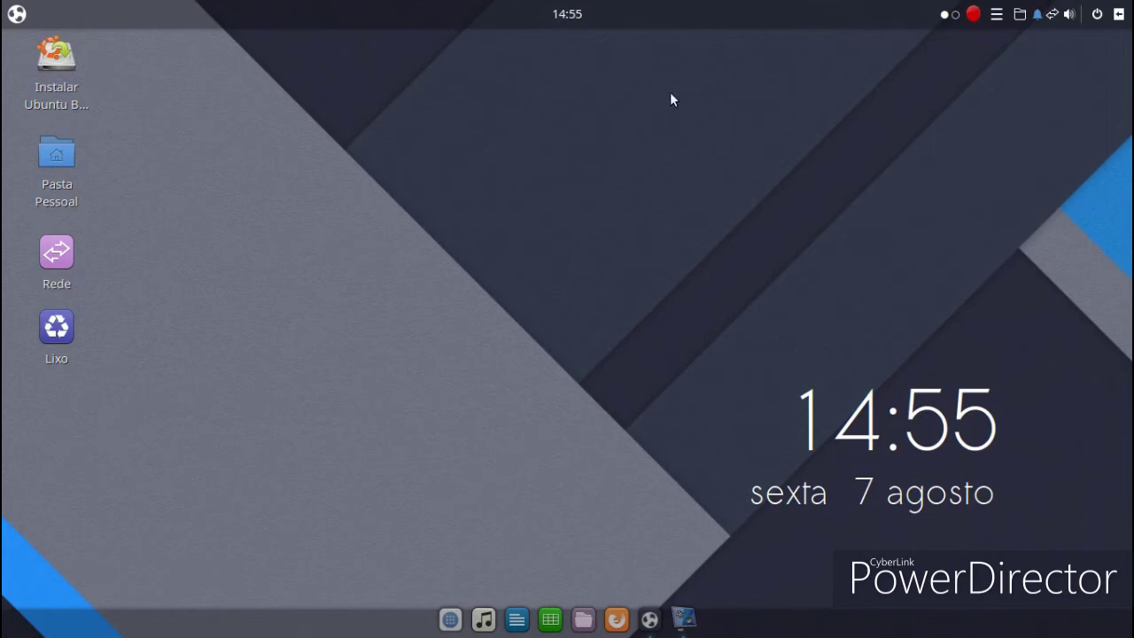
left_click(948, 15)
left_click(436, 134)
Step: Switch the application menu to category view and launch AisleRiot Solitaire from Games
left_click(17, 13)
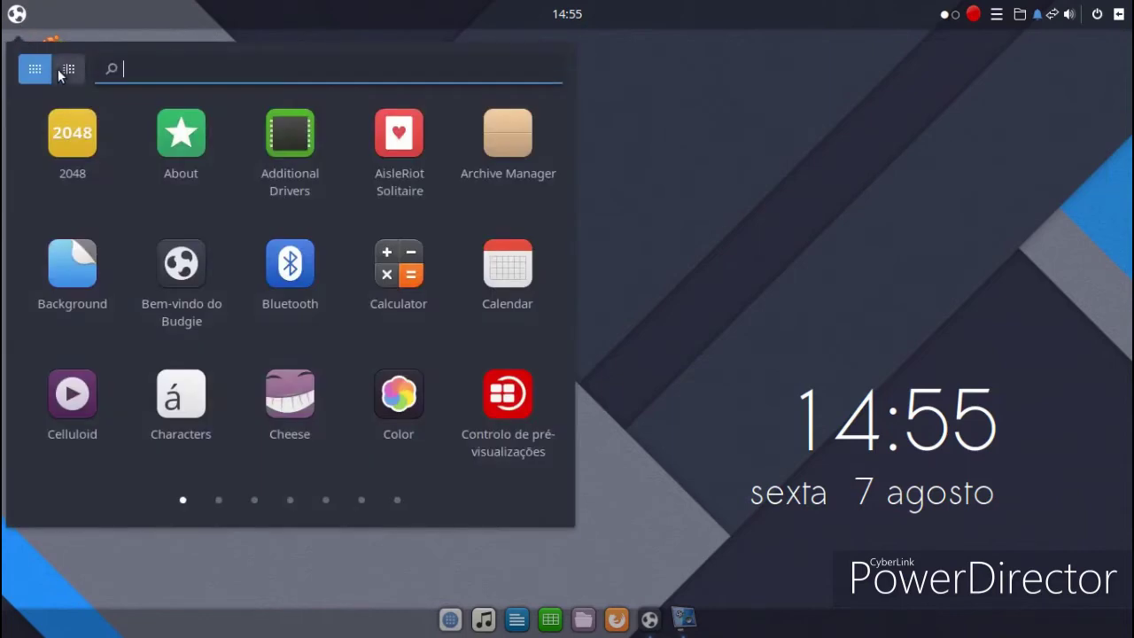
left_click(68, 68)
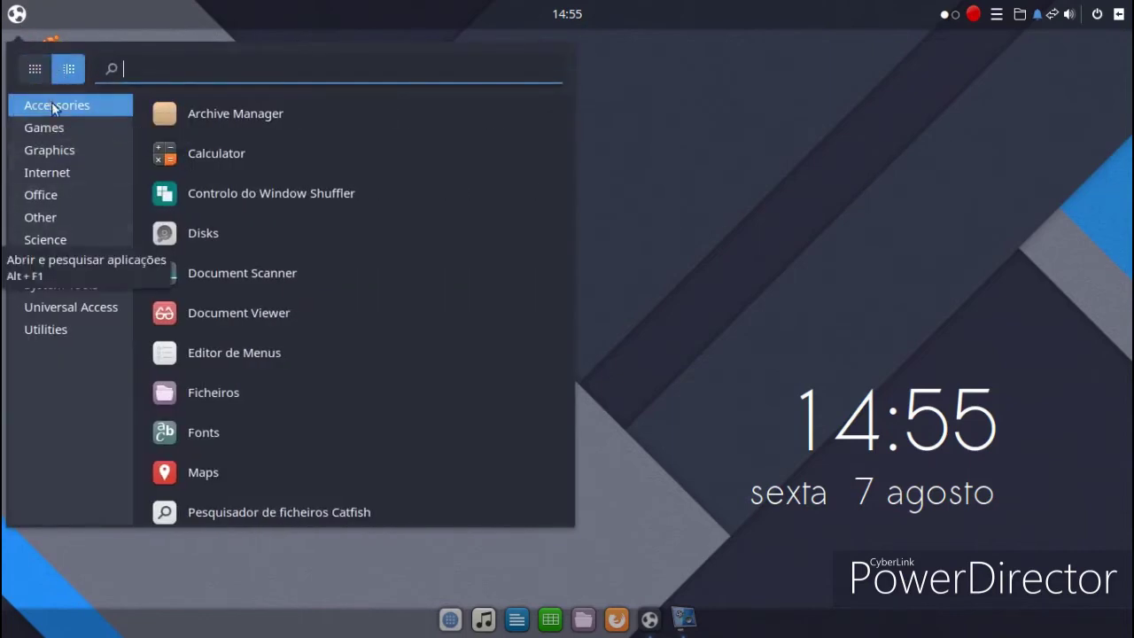
left_click(58, 127)
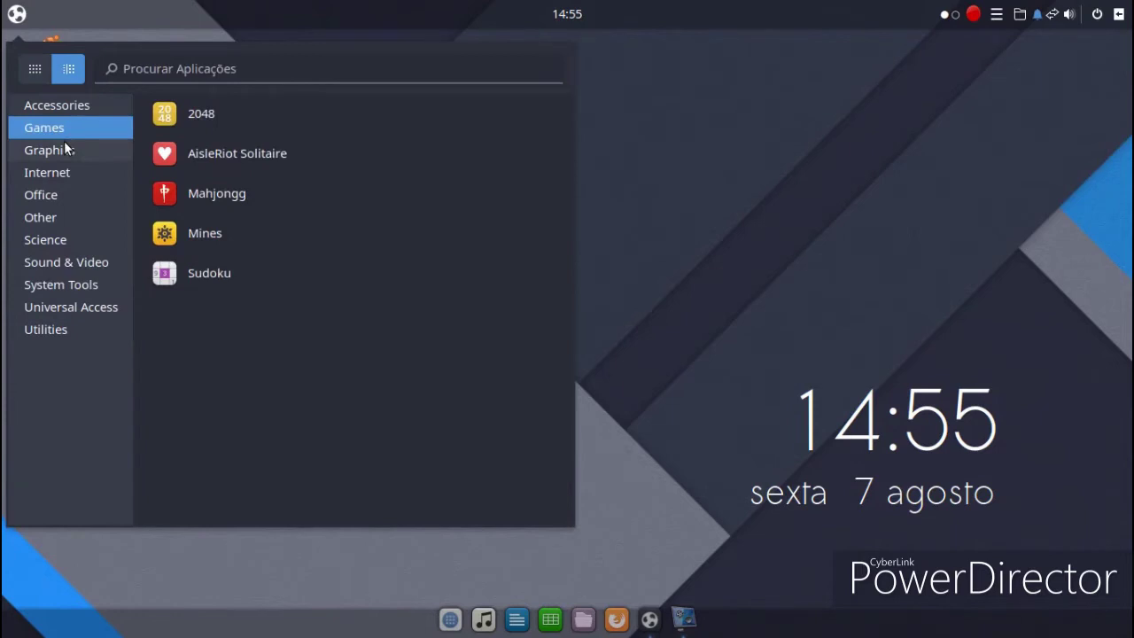
left_click(290, 152)
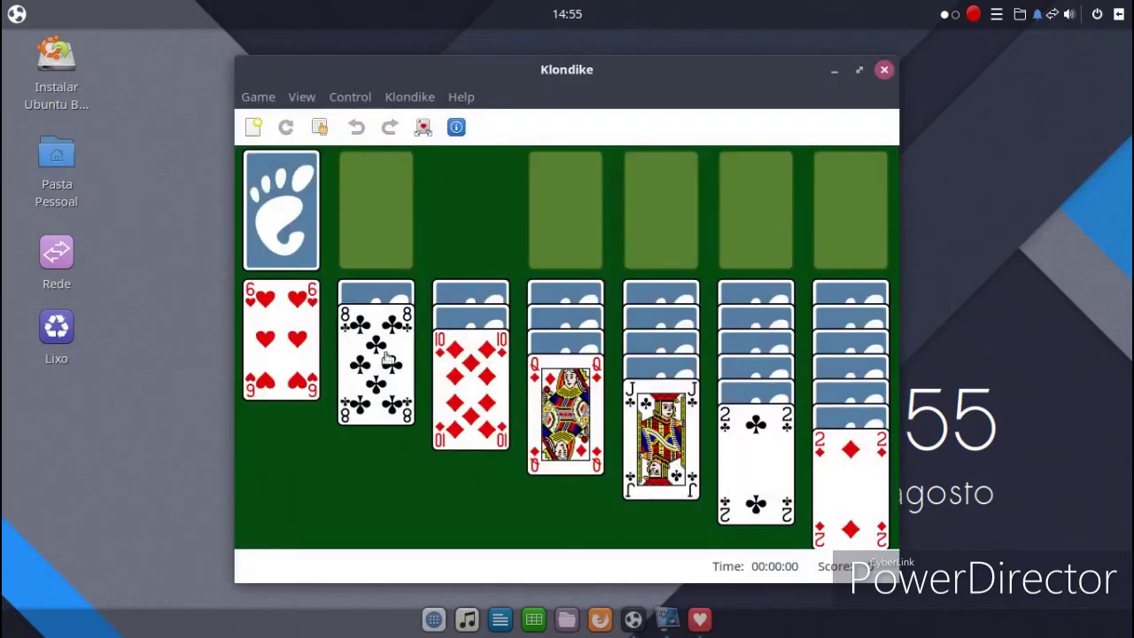
Step: In Klondike, move the ten of diamonds onto the jack of clubs and the seven of diamonds onto the eight of clubs
left_click_drag(458, 405, 591, 257)
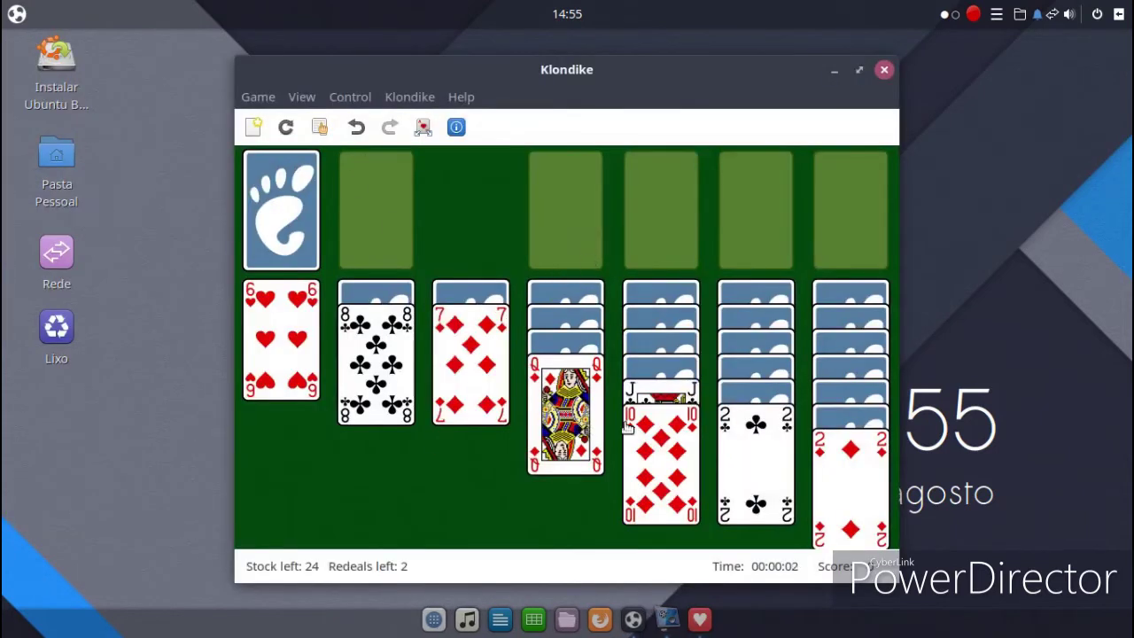
left_click_drag(396, 333, 434, 379)
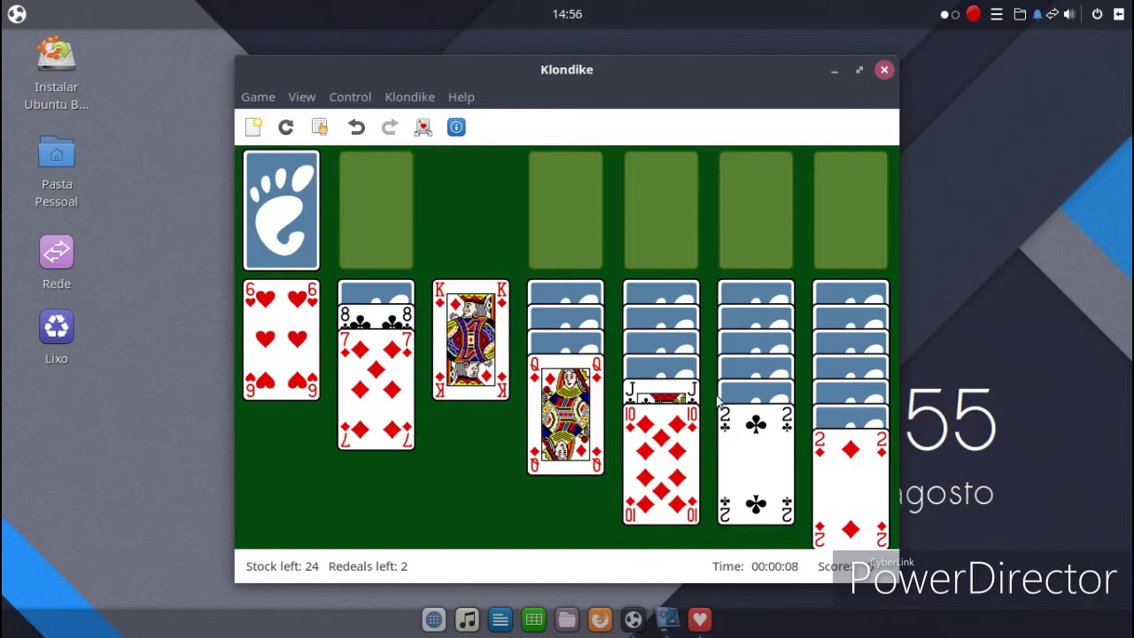
left_click_drag(830, 450, 470, 399)
left_click_drag(255, 325, 699, 441)
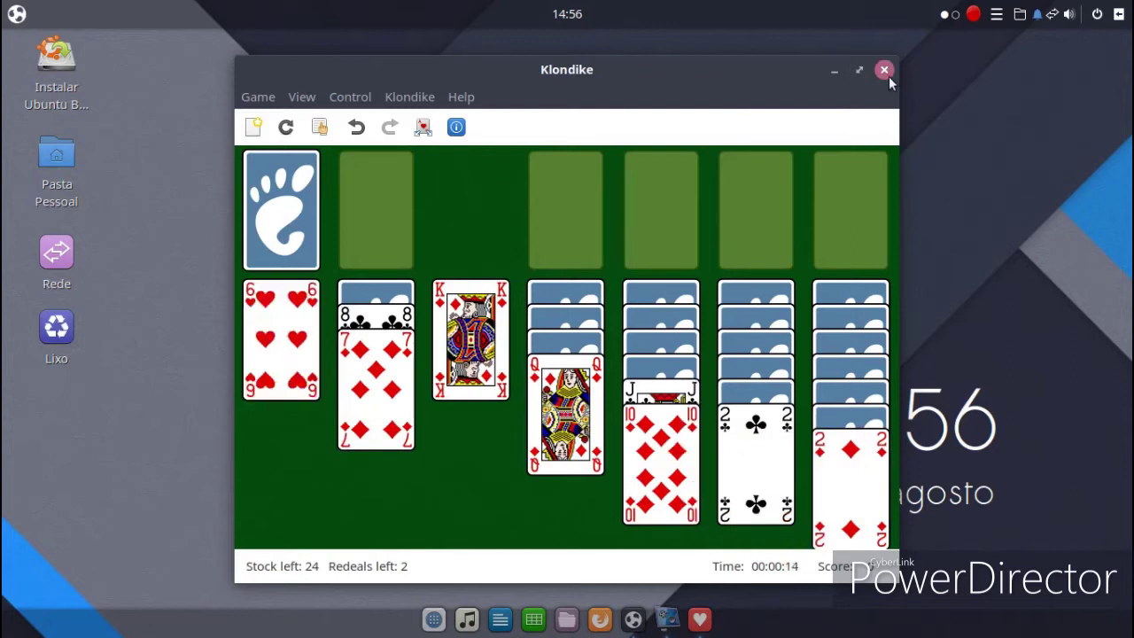
Step: Deal cards from the stock, place the queen of spades on the king of diamonds, and close the game
left_click(306, 203)
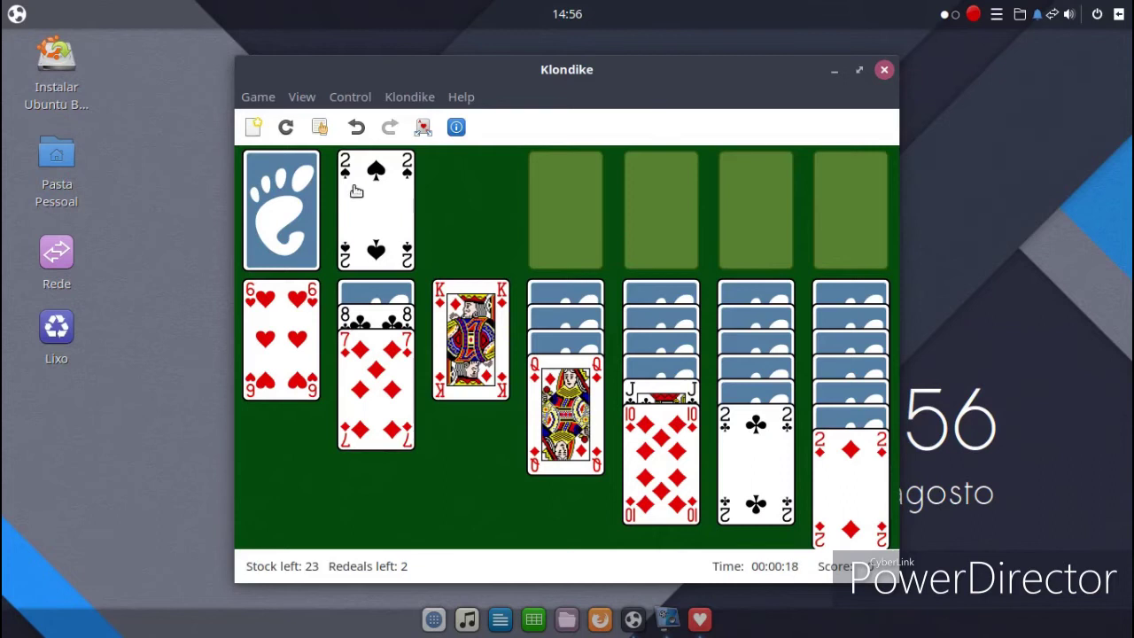
left_click(251, 191)
left_click(274, 199)
left_click_drag(355, 191, 483, 390)
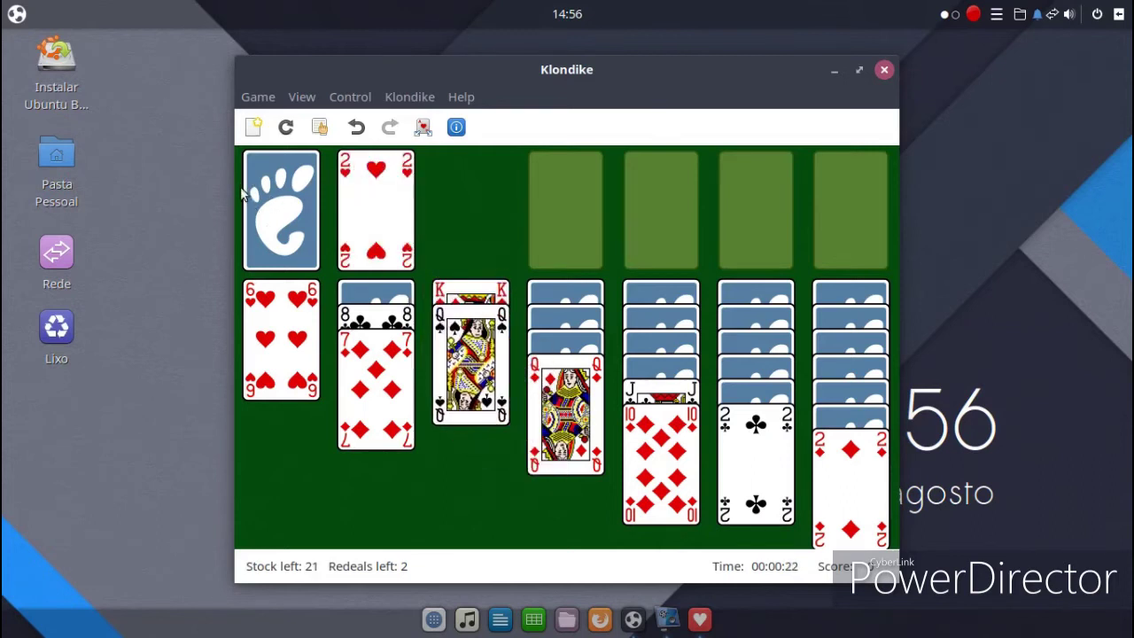
left_click(884, 70)
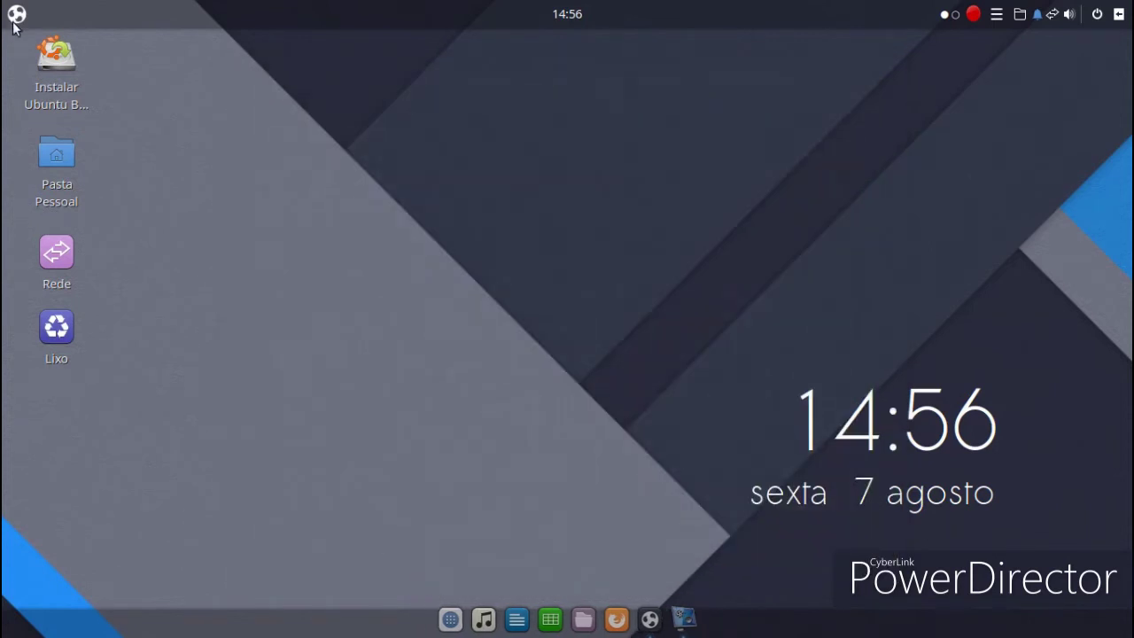
Step: Launch Mahjongg from the Games category and select the topmost central tile, followed by the last tile of the lowest row
left_click(16, 14)
left_click(55, 164)
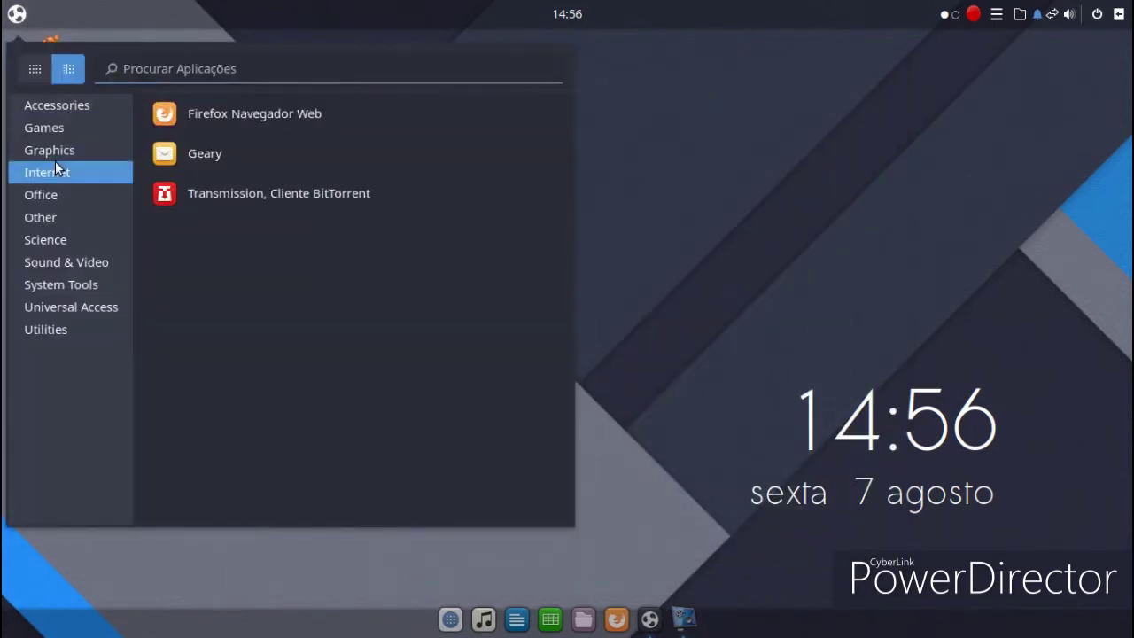
left_click(64, 131)
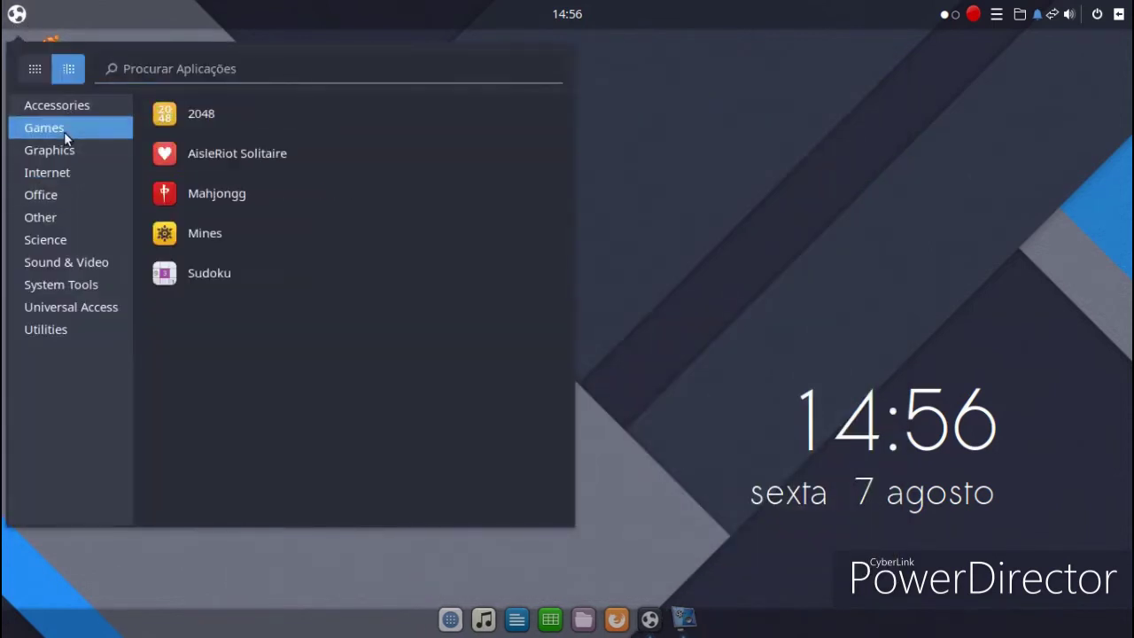
left_click(277, 193)
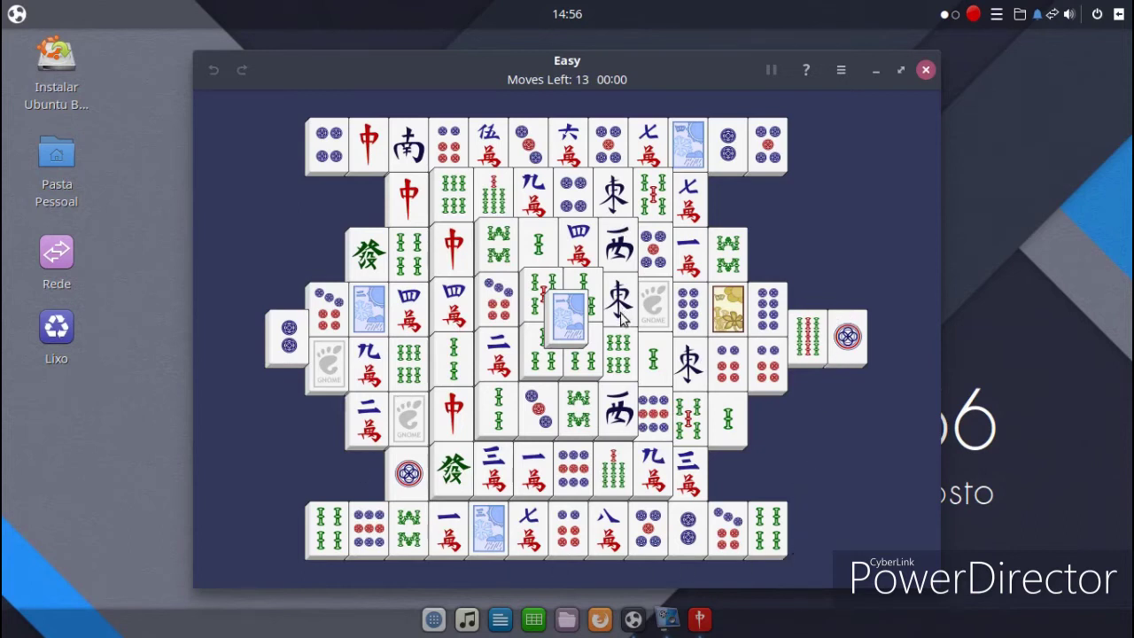
left_click(574, 320)
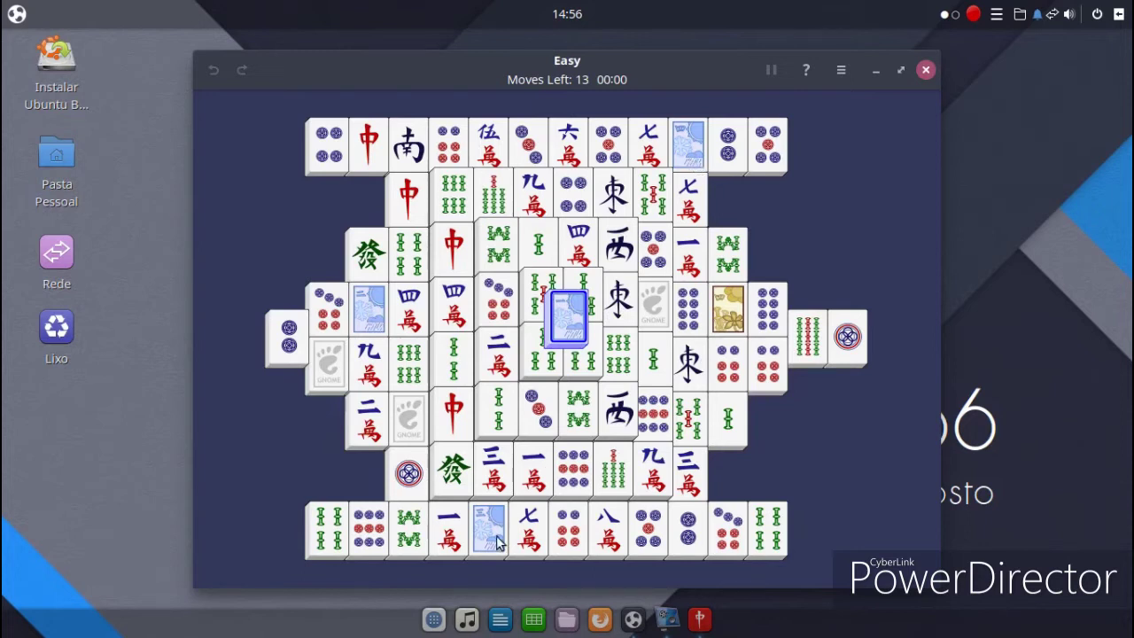
left_click(783, 514)
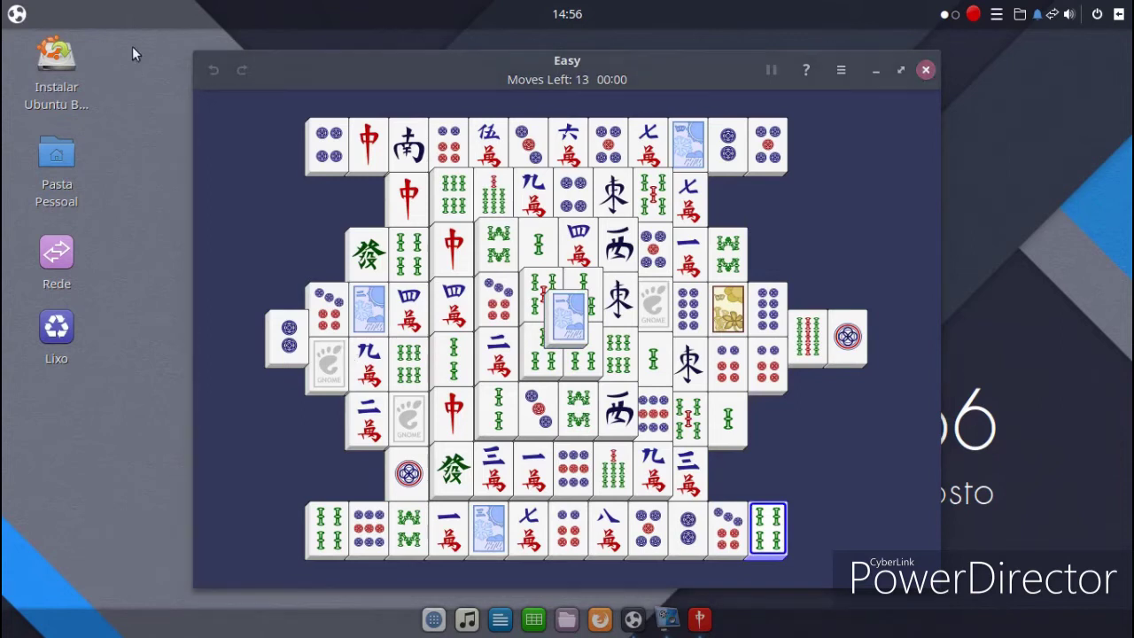
Step: Close Mahjongg, launch Mines from the Games category to view its board sizes, and close it
left_click(927, 68)
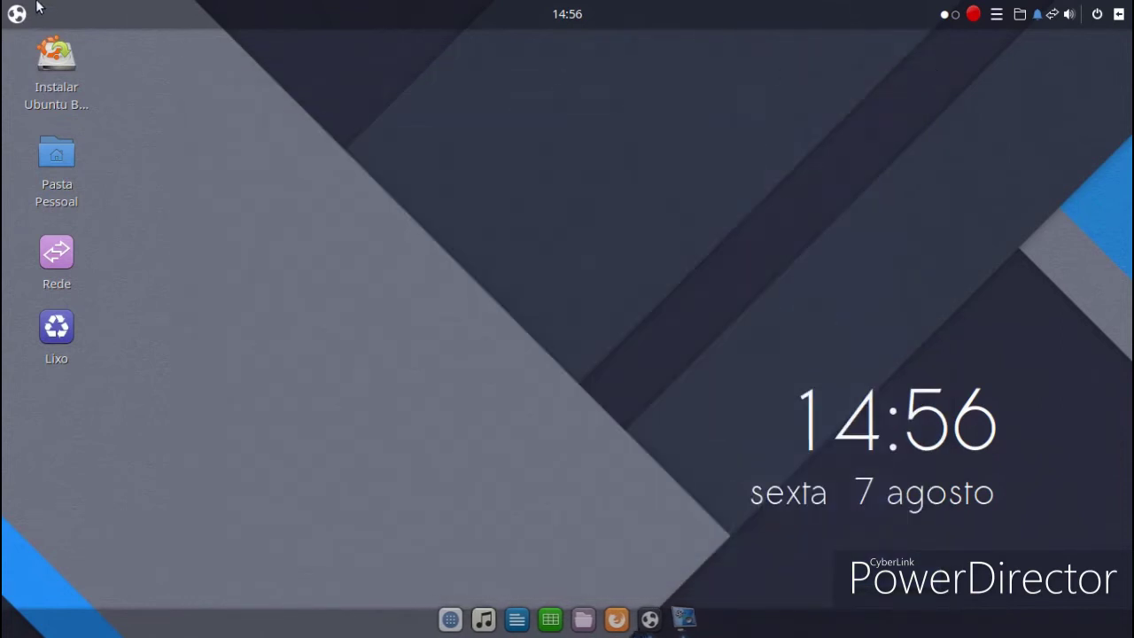
left_click(17, 14)
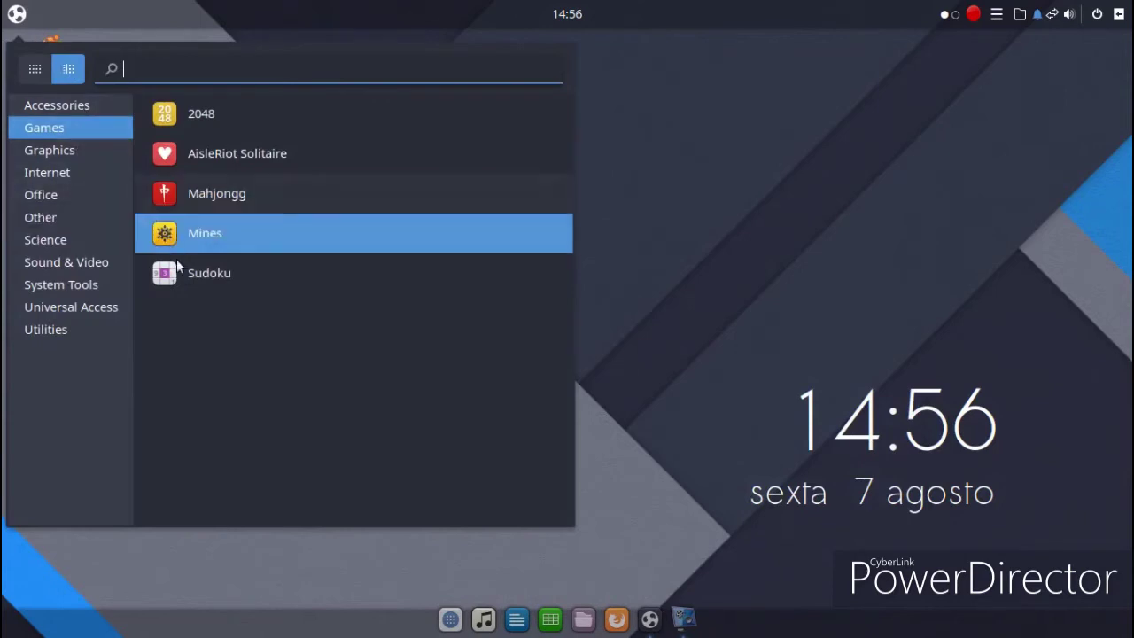
left_click(165, 236)
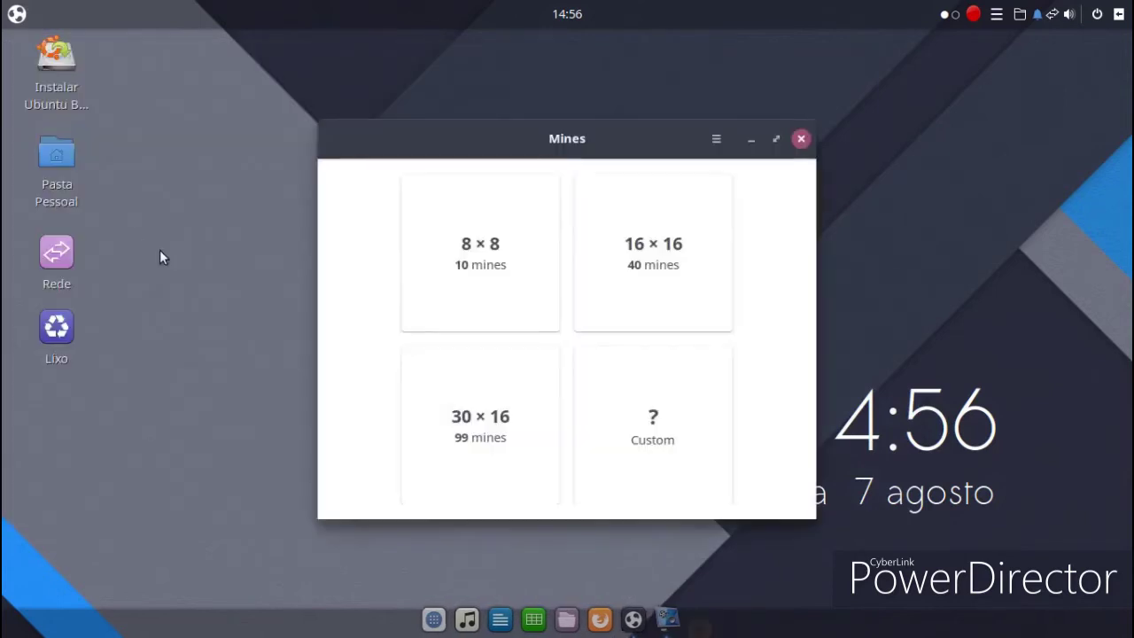
left_click(802, 138)
Step: Launch Sudoku from the Games category and start a puzzle at Easy difficulty
left_click(17, 14)
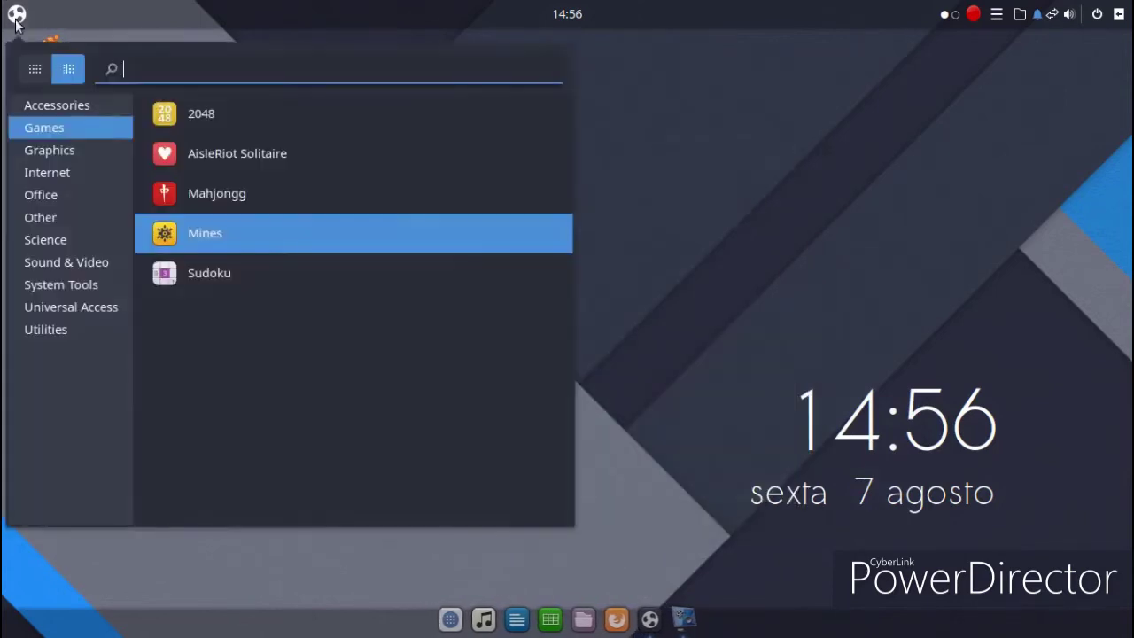
left_click(211, 270)
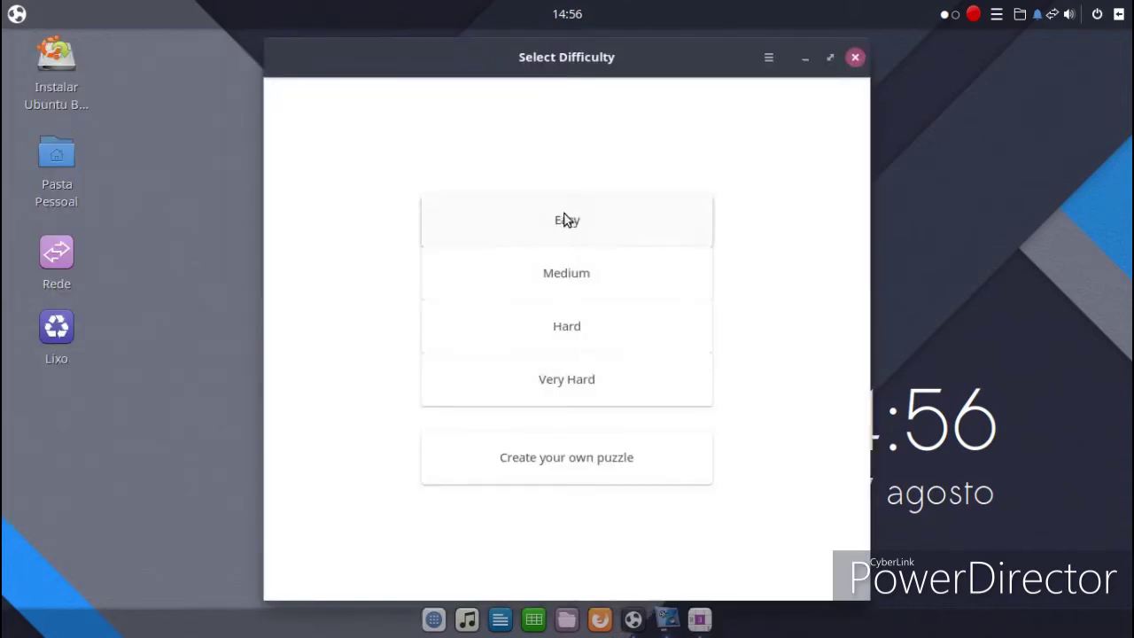
left_click(565, 220)
Step: Enter 8 in row 3, column 4 and 2 in row 6, column 2 of the Sudoku, and close the game
left_click(445, 248)
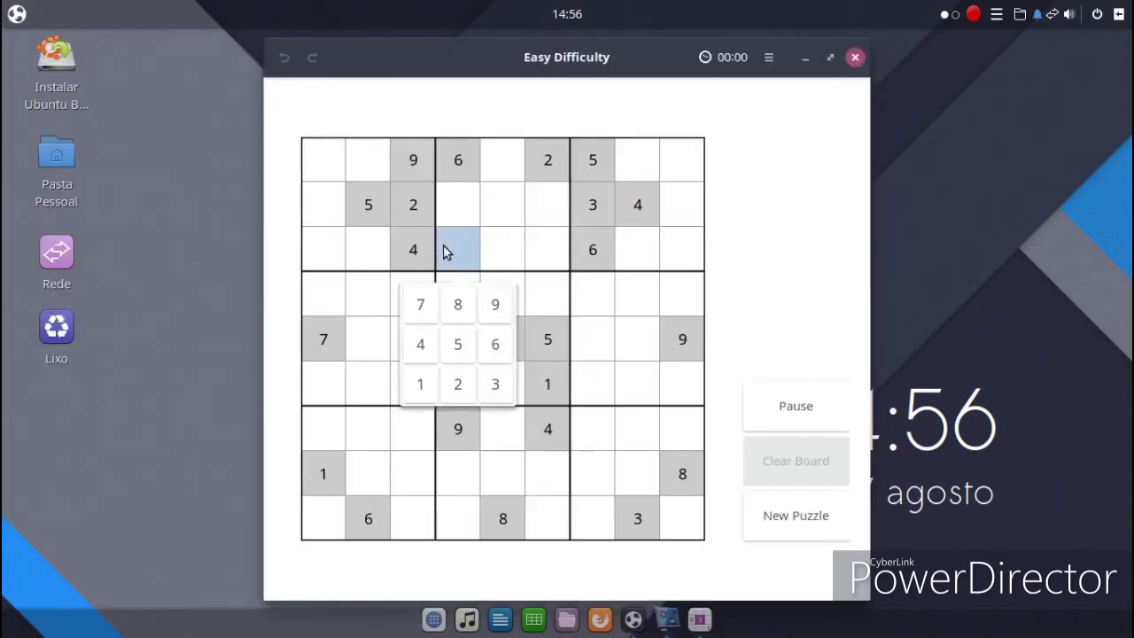
left_click(457, 306)
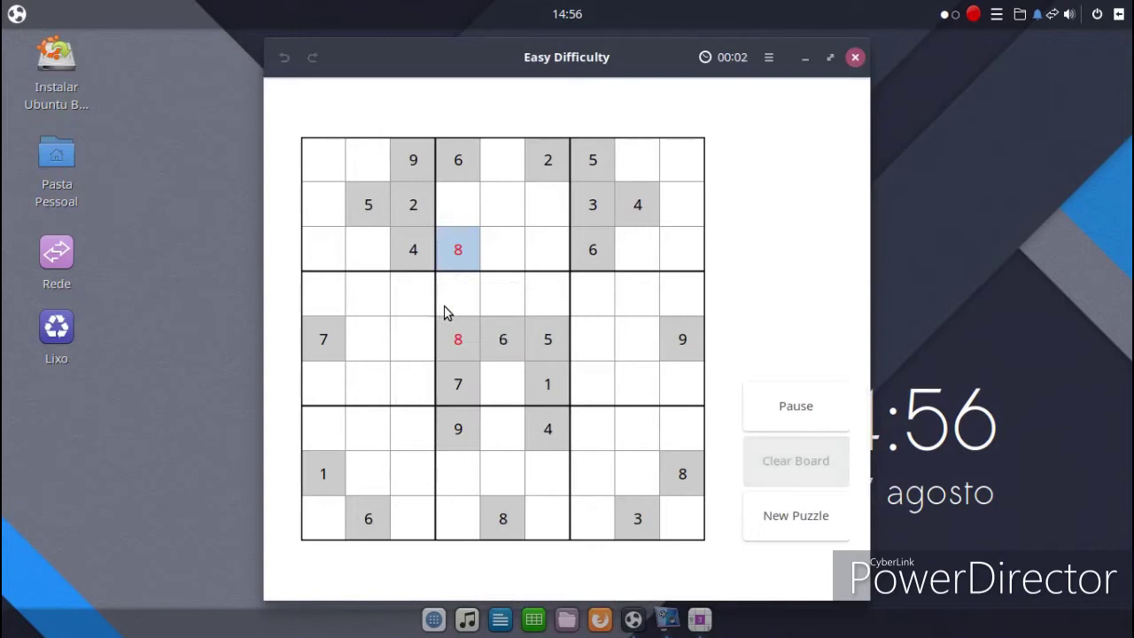
left_click(363, 372)
left_click(365, 517)
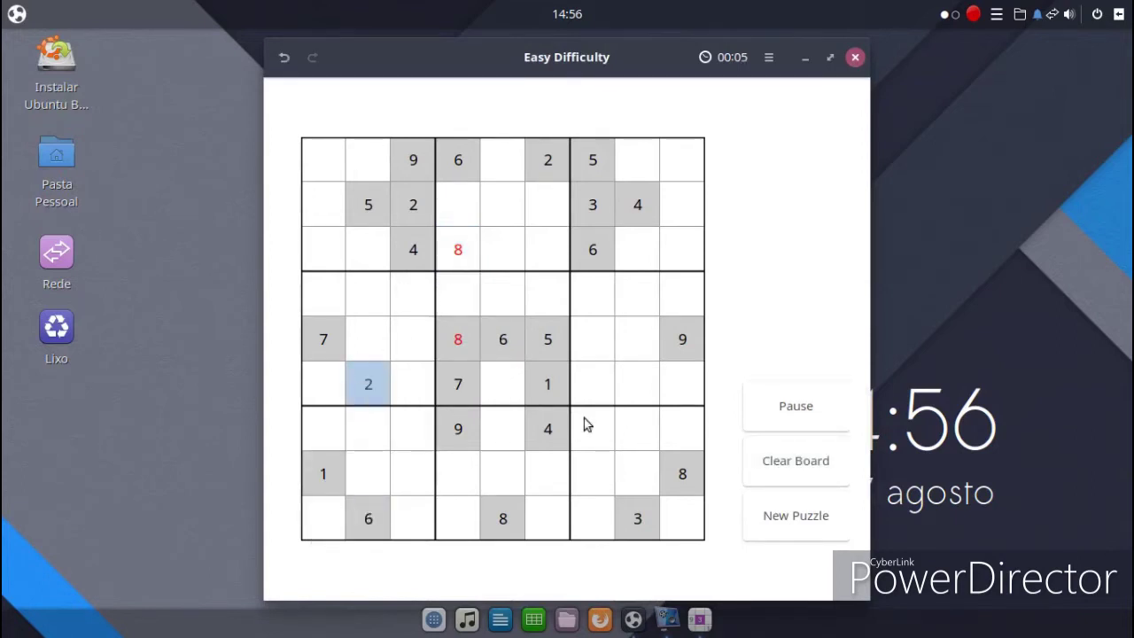
left_click(855, 59)
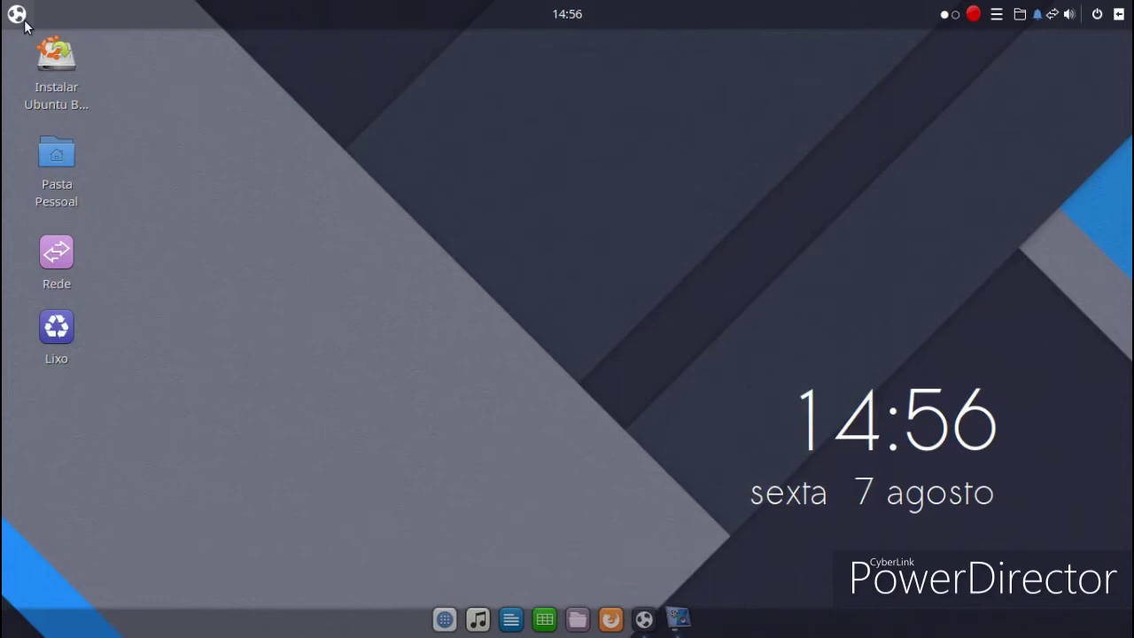
Step: Launch Discourse do Budgie from the System Tools category and close the browser window that opens
left_click(15, 15)
left_click(101, 282)
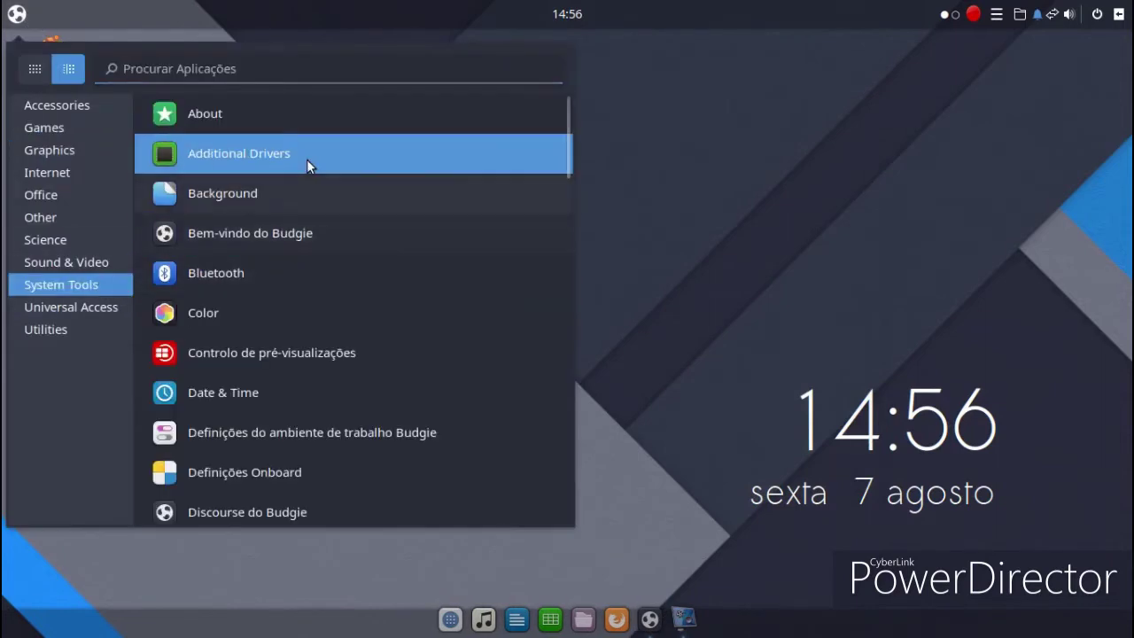
scroll(366, 177, "down", 3)
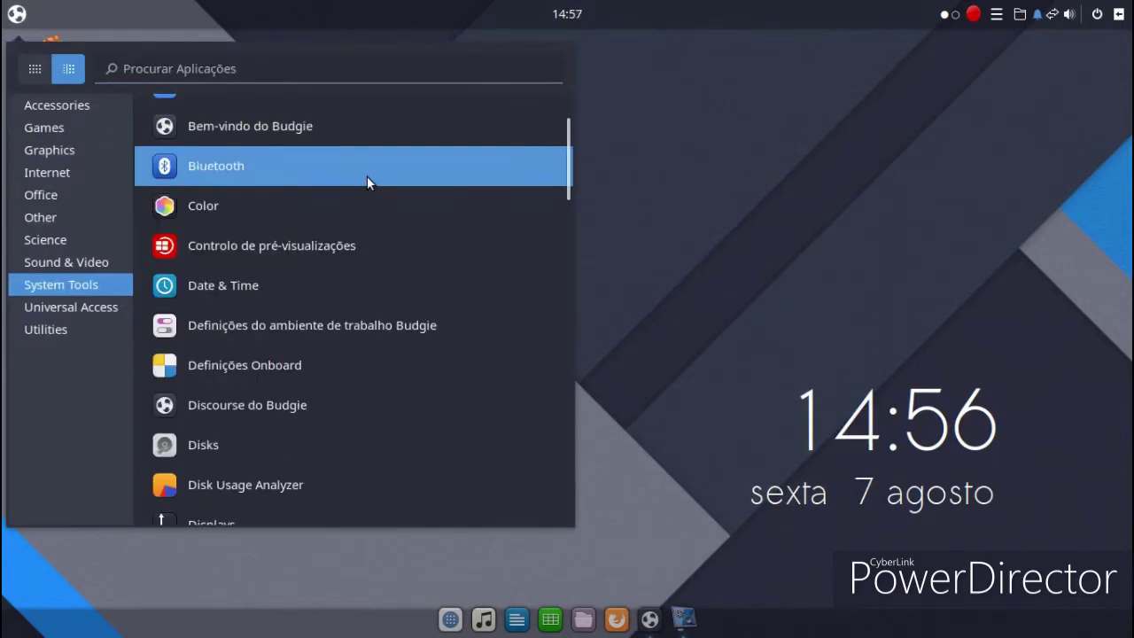
scroll(368, 182, "down", 3)
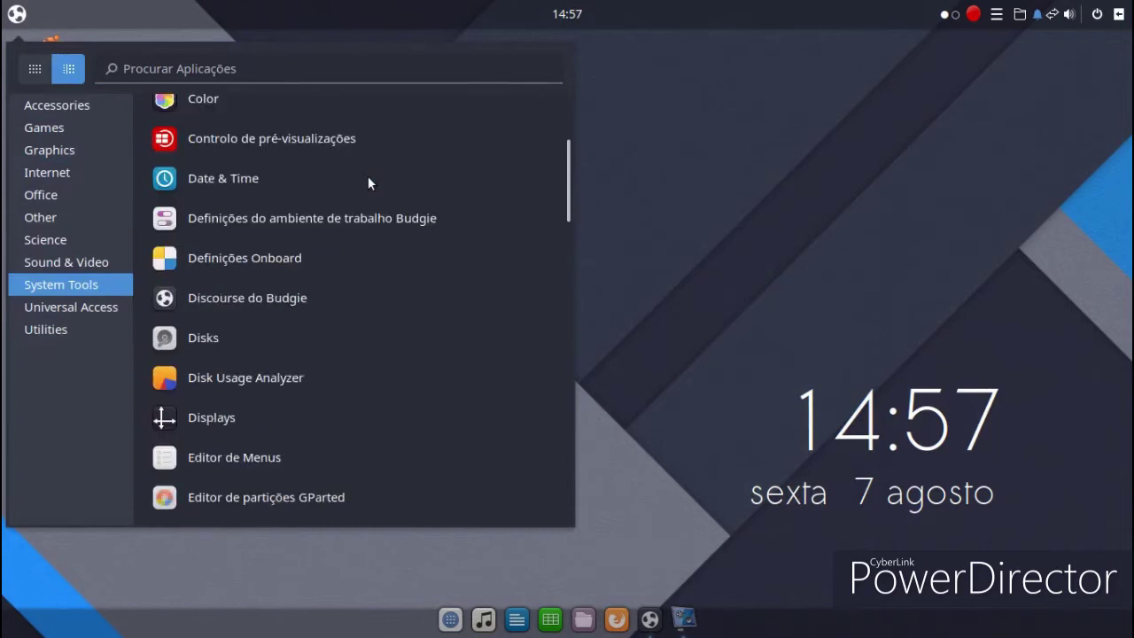
left_click(323, 283)
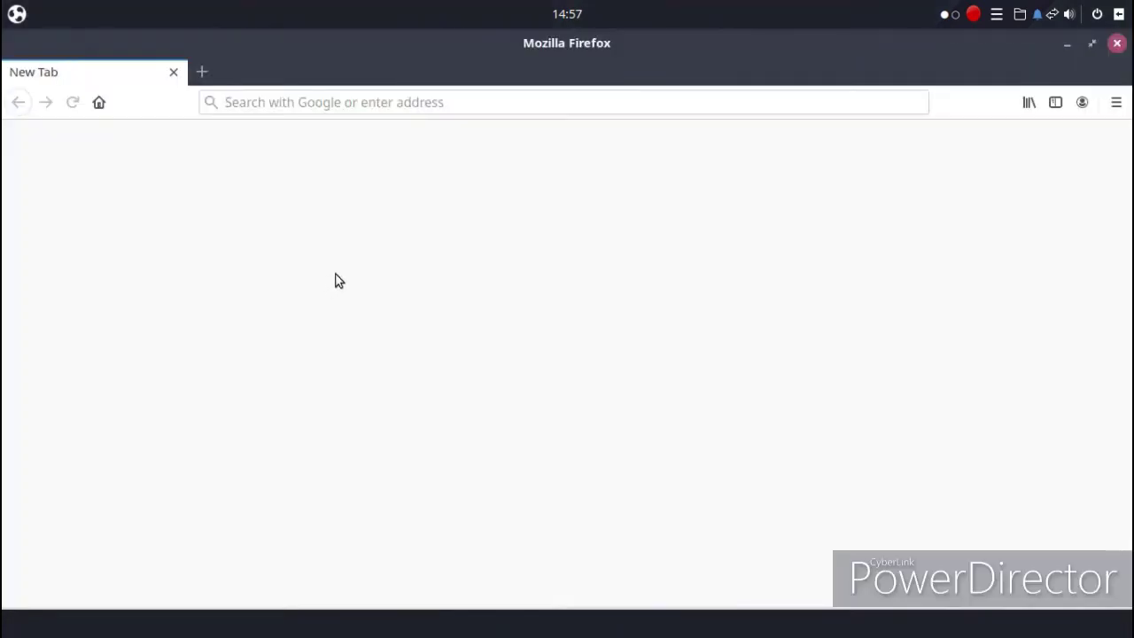
left_click(1109, 46)
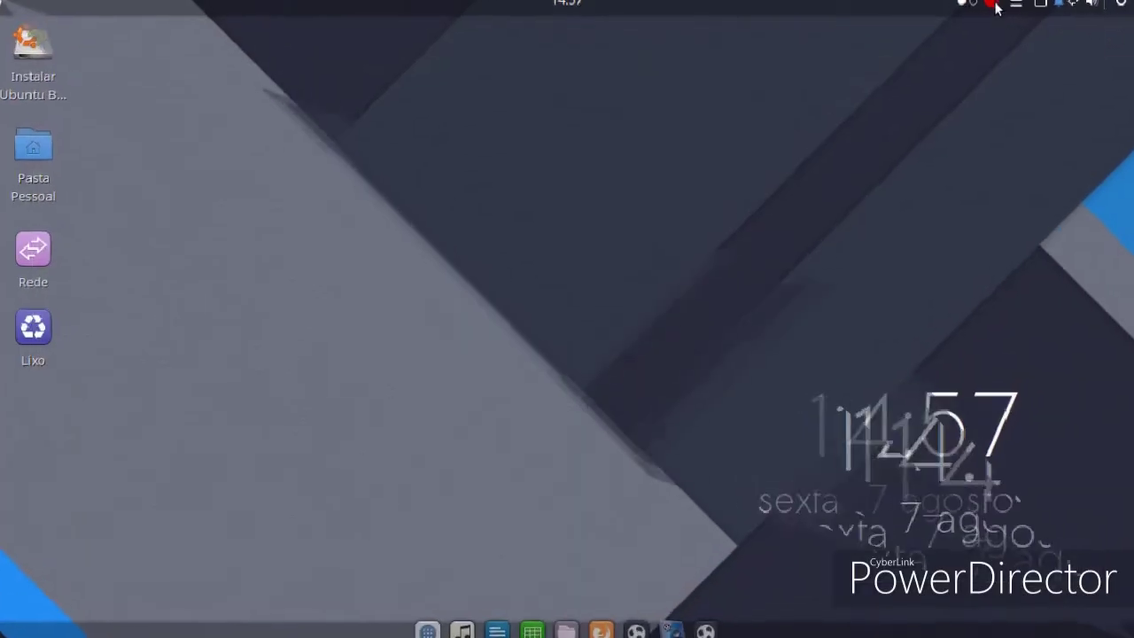
Step: Browse further through the System Tools applications and launch Qt5 Settings
left_click(994, 7)
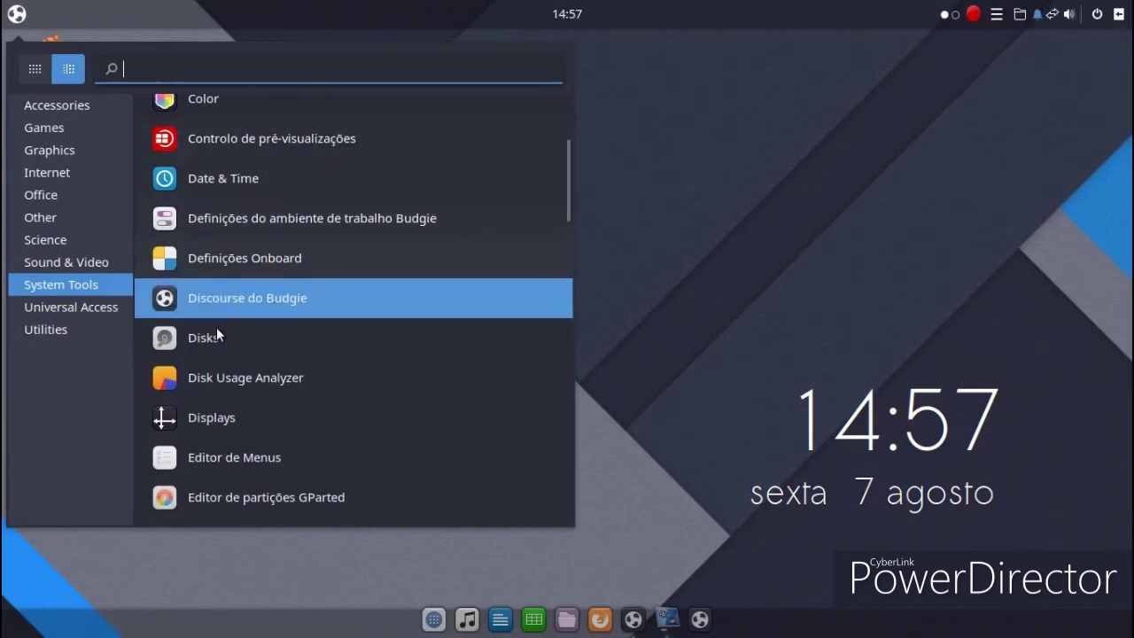
scroll(314, 348, "down", 5)
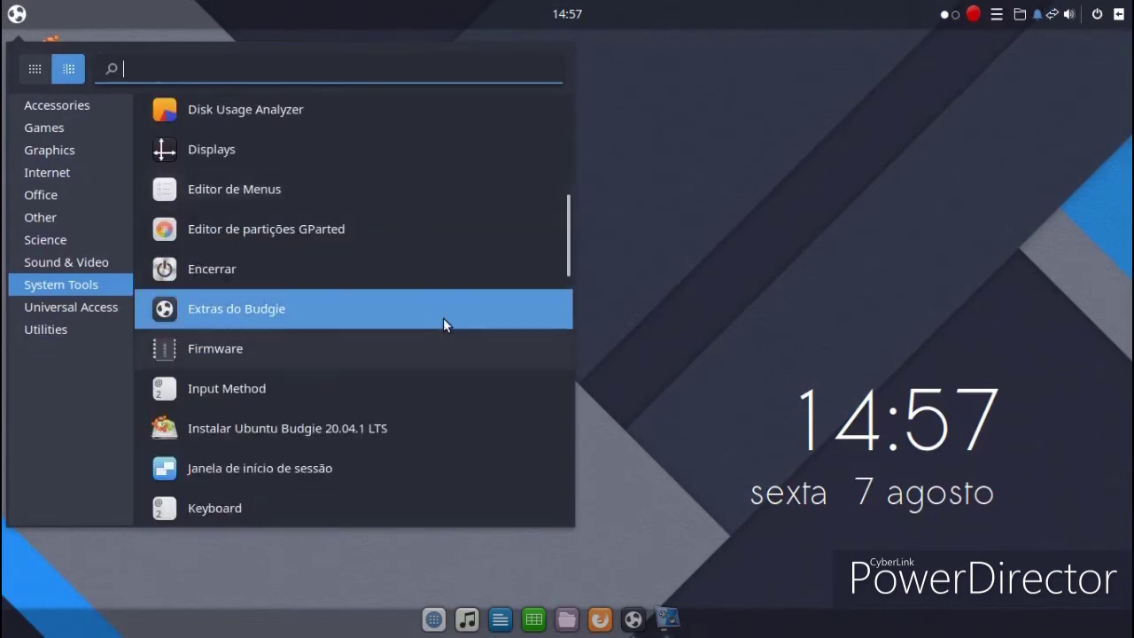
scroll(439, 319, "down", 1)
scroll(429, 317, "down", 4)
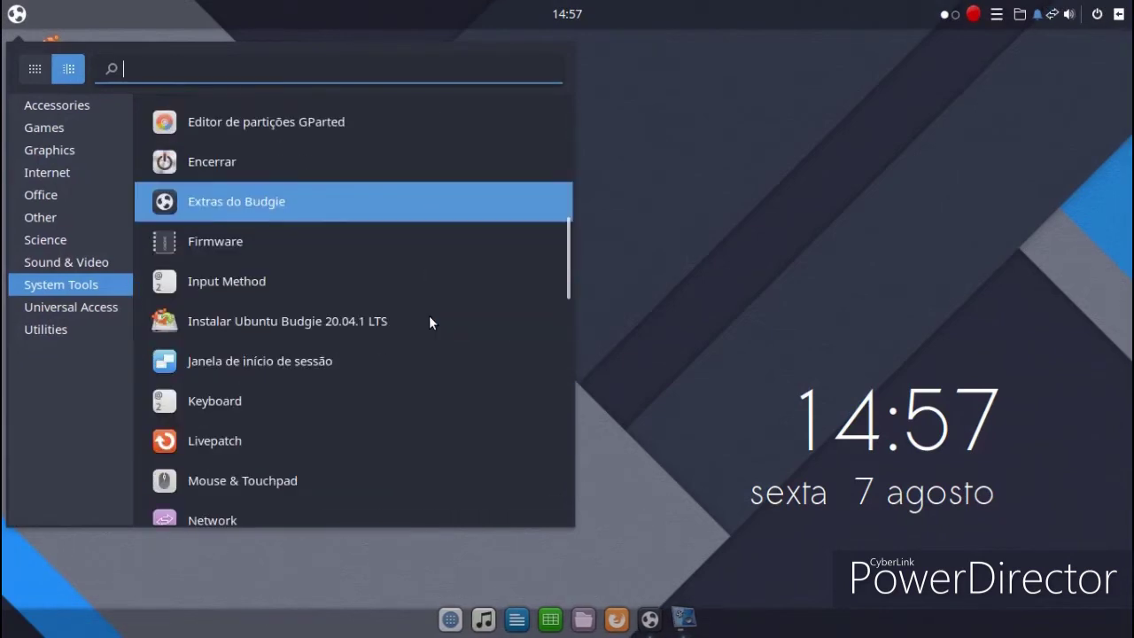
scroll(428, 317, "down", 5)
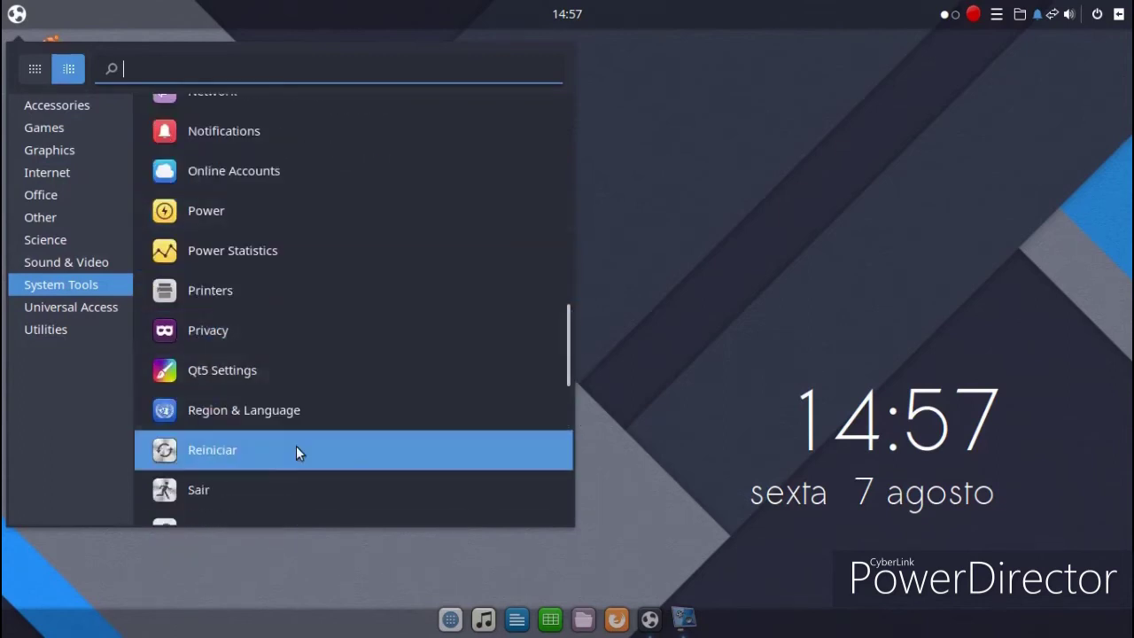
left_click(308, 383)
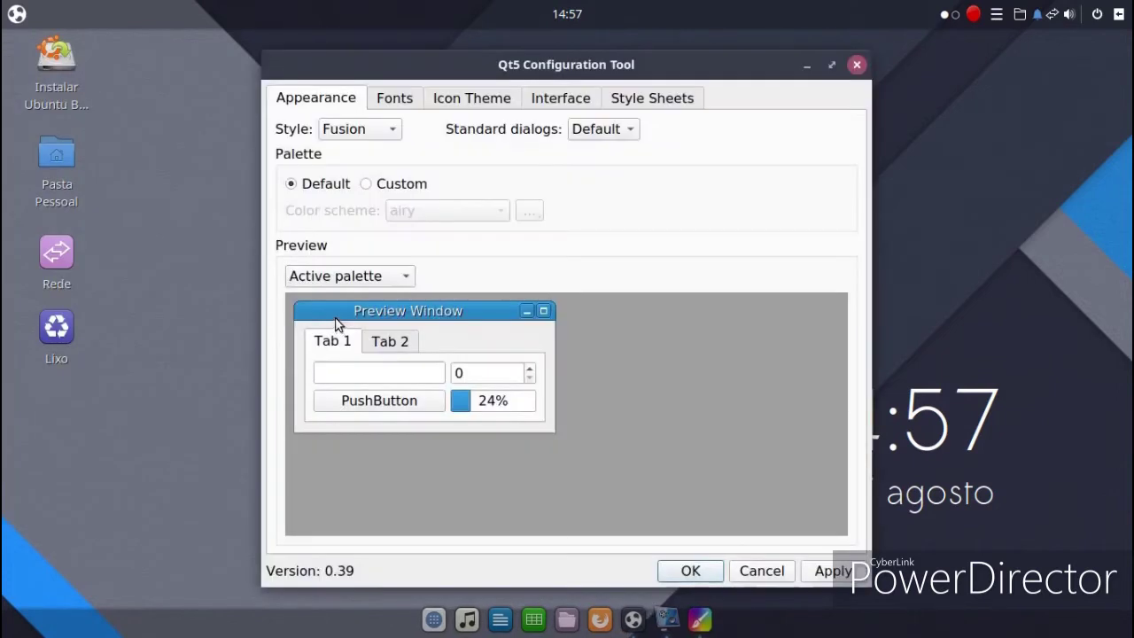
Step: Preview the Windows style in the Qt5 appearance settings and set the style back to Fusion
left_click(368, 124)
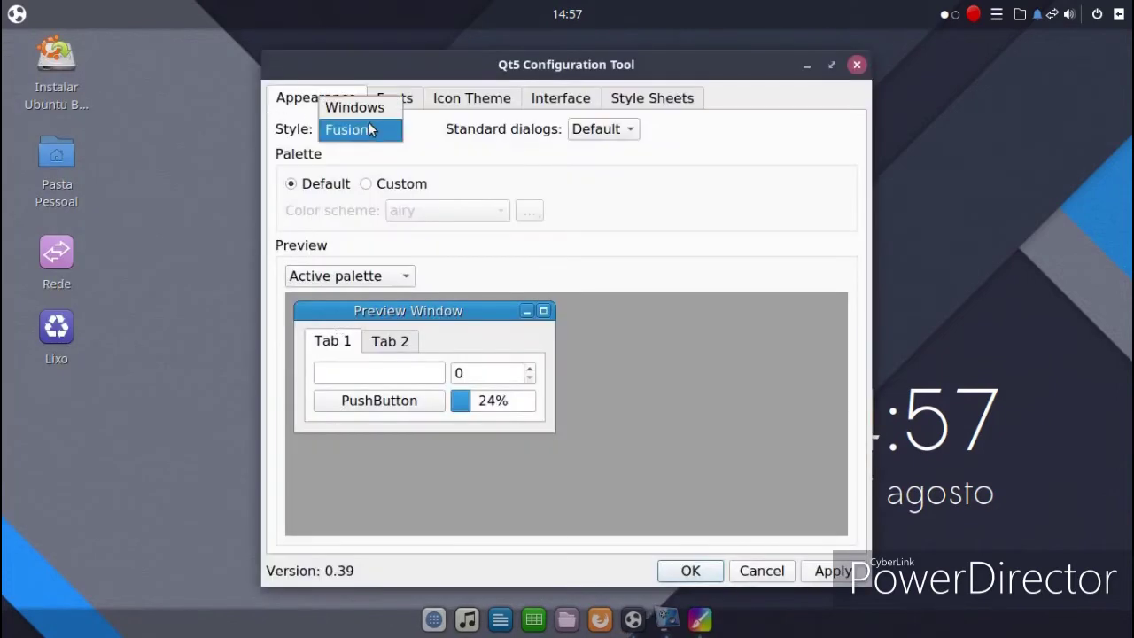
left_click(368, 126)
left_click(387, 124)
left_click(377, 106)
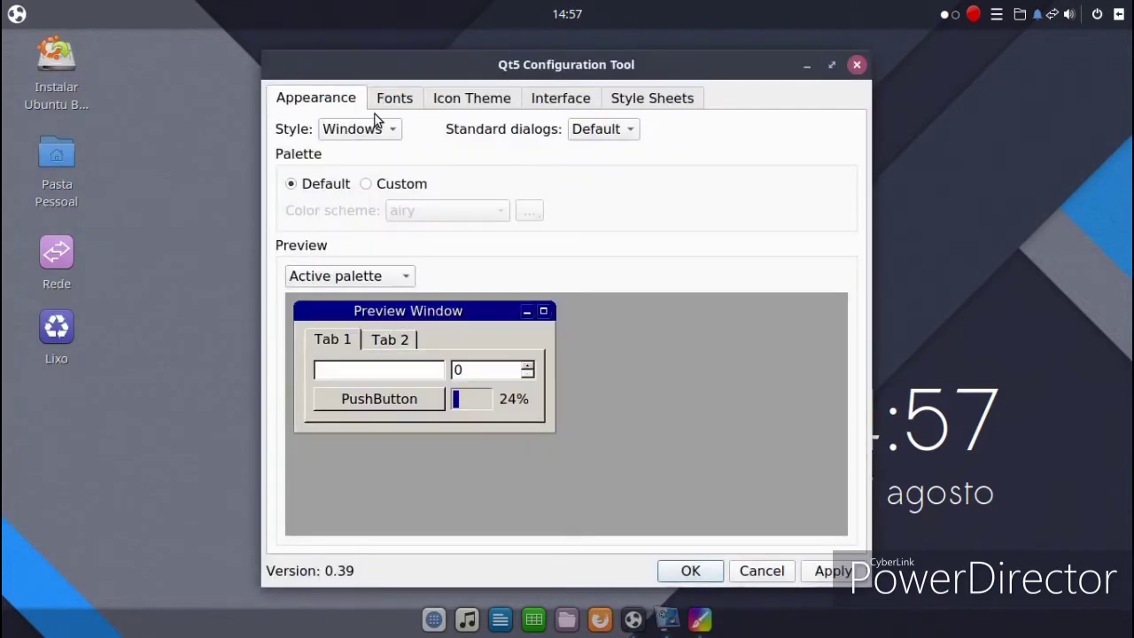
left_click(365, 131)
left_click(354, 155)
Step: Look through the Fonts, Icon Theme and Interface settings of the Qt5 Configuration Tool and close it
left_click(401, 103)
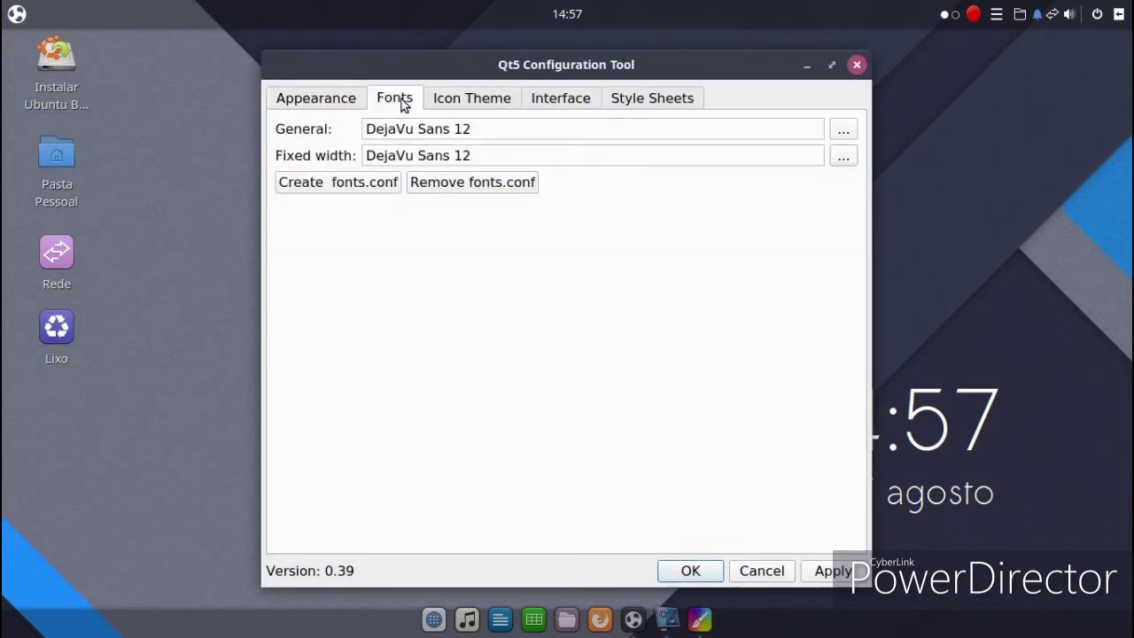
left_click(464, 98)
left_click(559, 99)
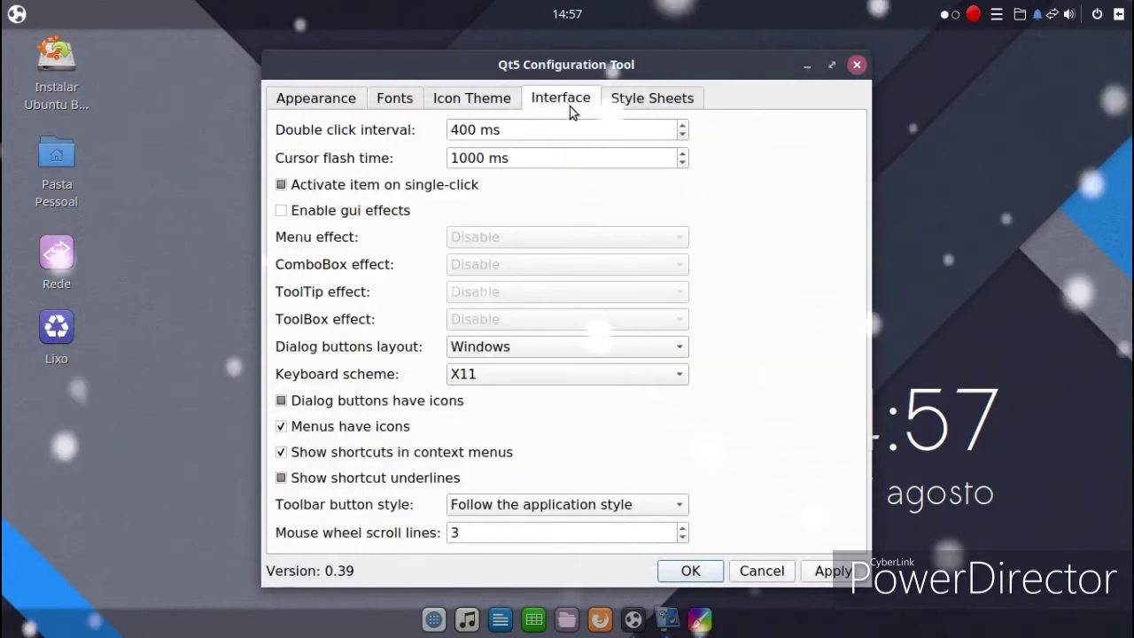
left_click(857, 64)
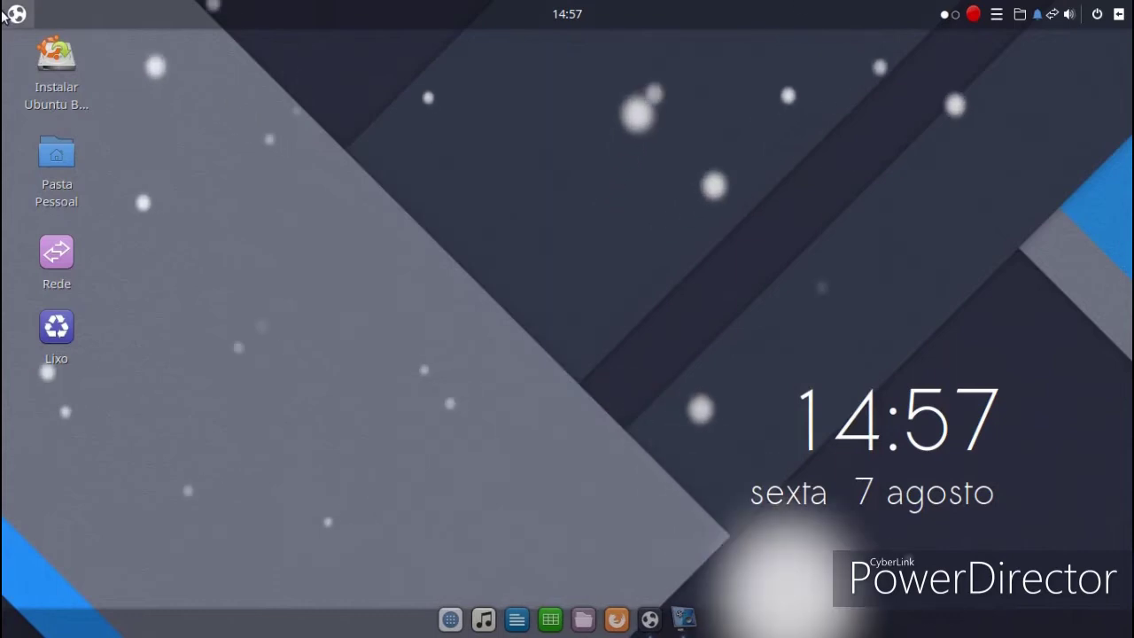
Step: View the Universal Access applications and launch the Screenshot tool from the Utilities category
left_click(17, 14)
left_click(43, 316)
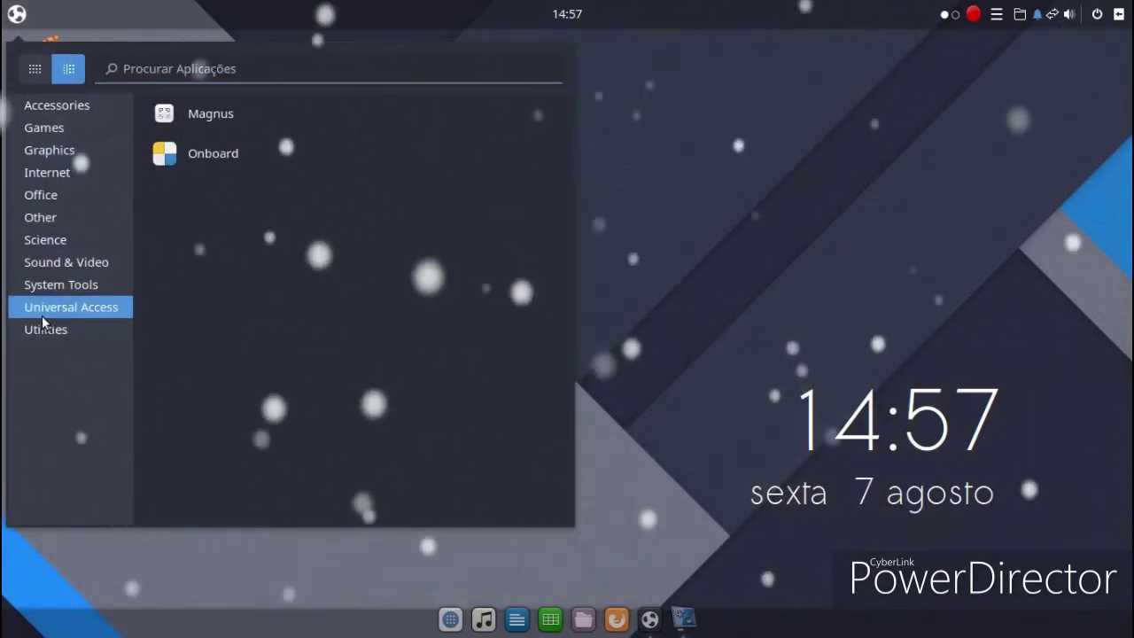
left_click(45, 329)
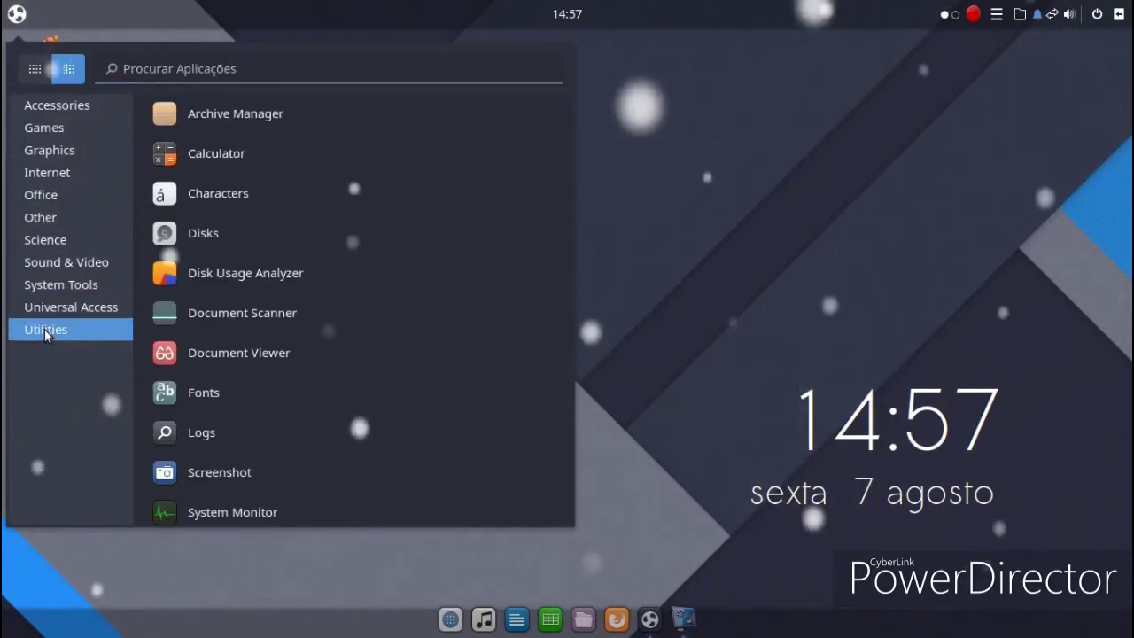
scroll(435, 238, "down", 1)
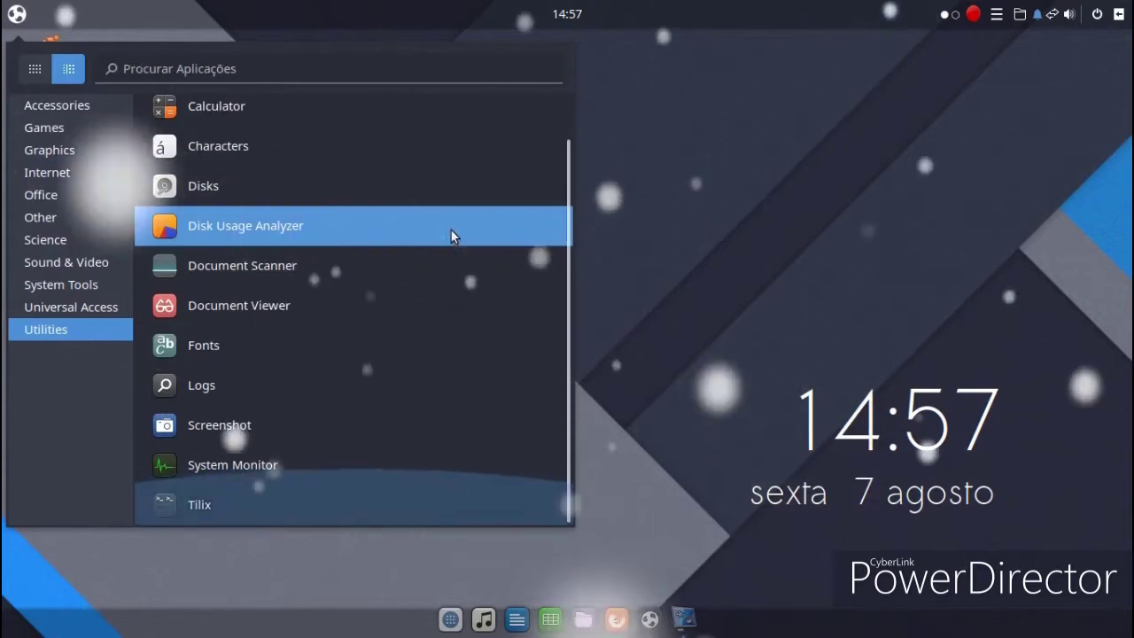
left_click(454, 418)
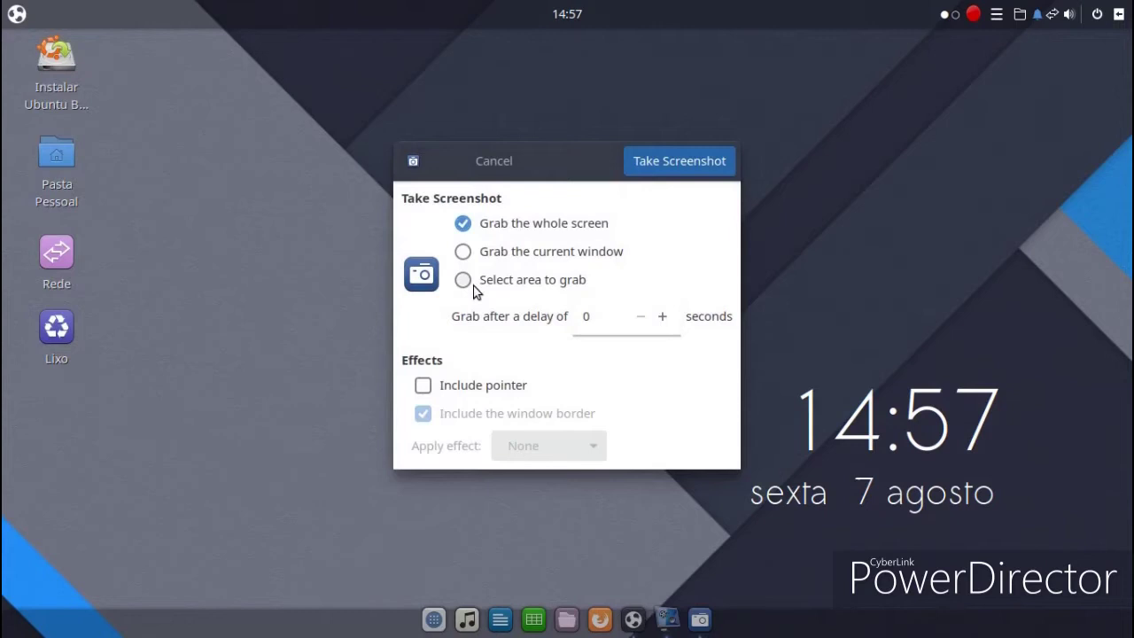
Step: Capture a selected rectangular area across the middle of the desktop and discard the screenshot without saving
left_click(473, 284)
left_click(675, 163)
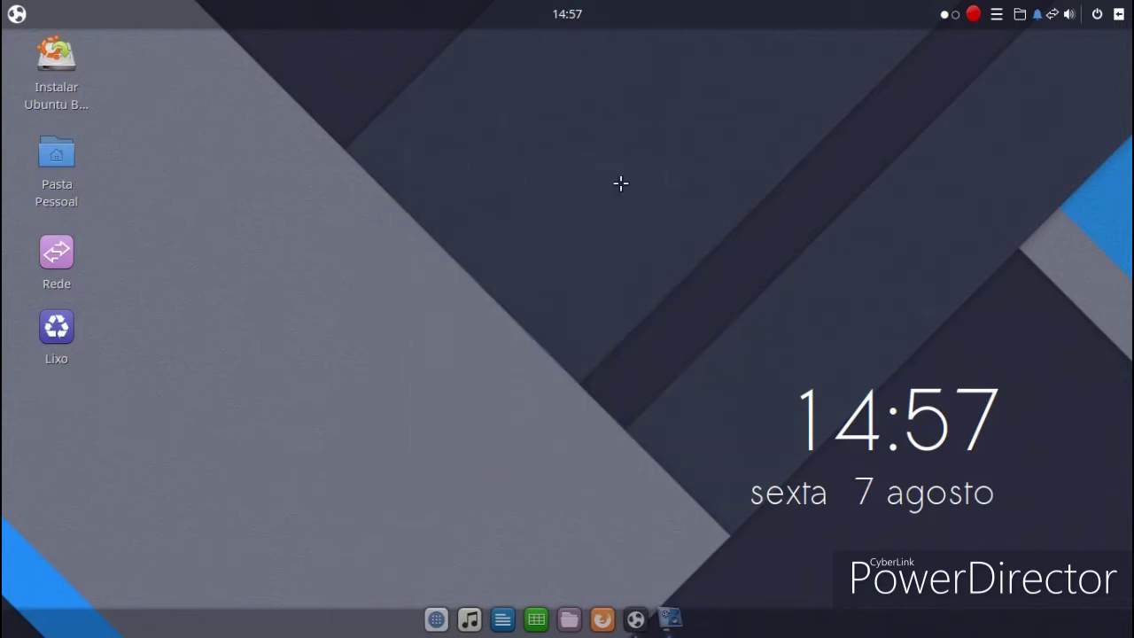
left_click_drag(203, 412, 952, 124)
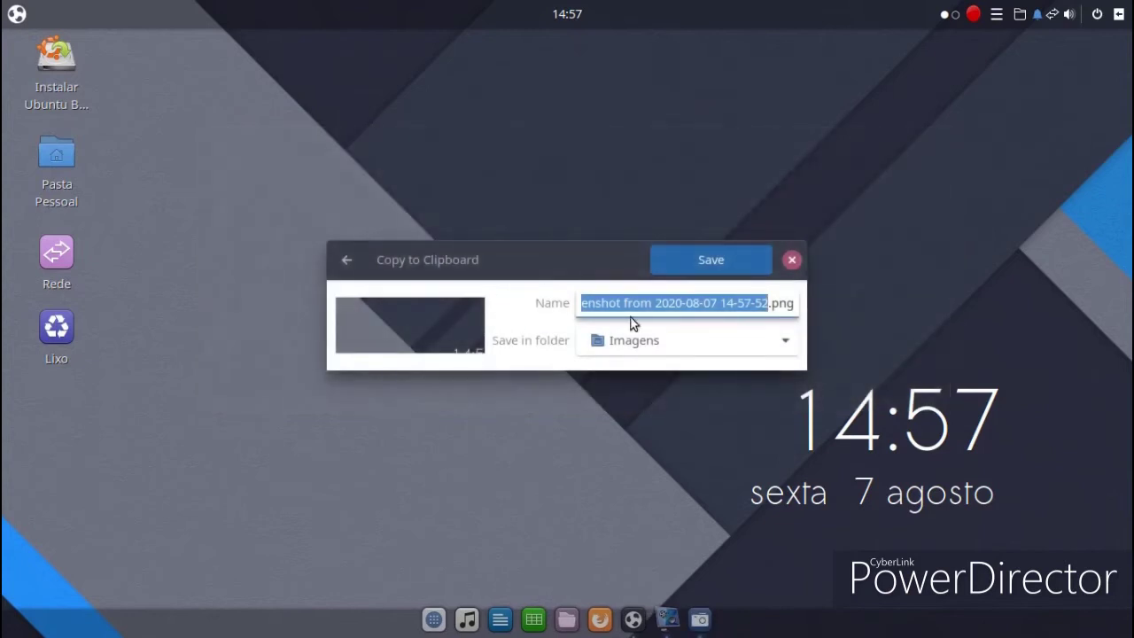
left_click(791, 259)
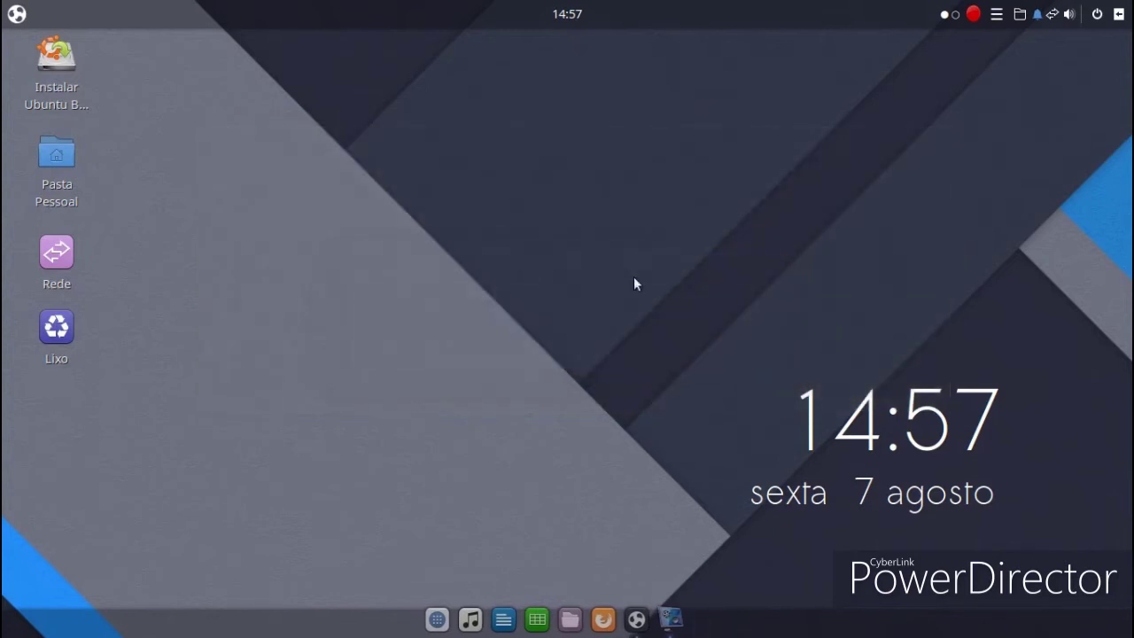
Step: Launch the Tilix terminal from the Utilities category and bring its window into focus
left_click(17, 14)
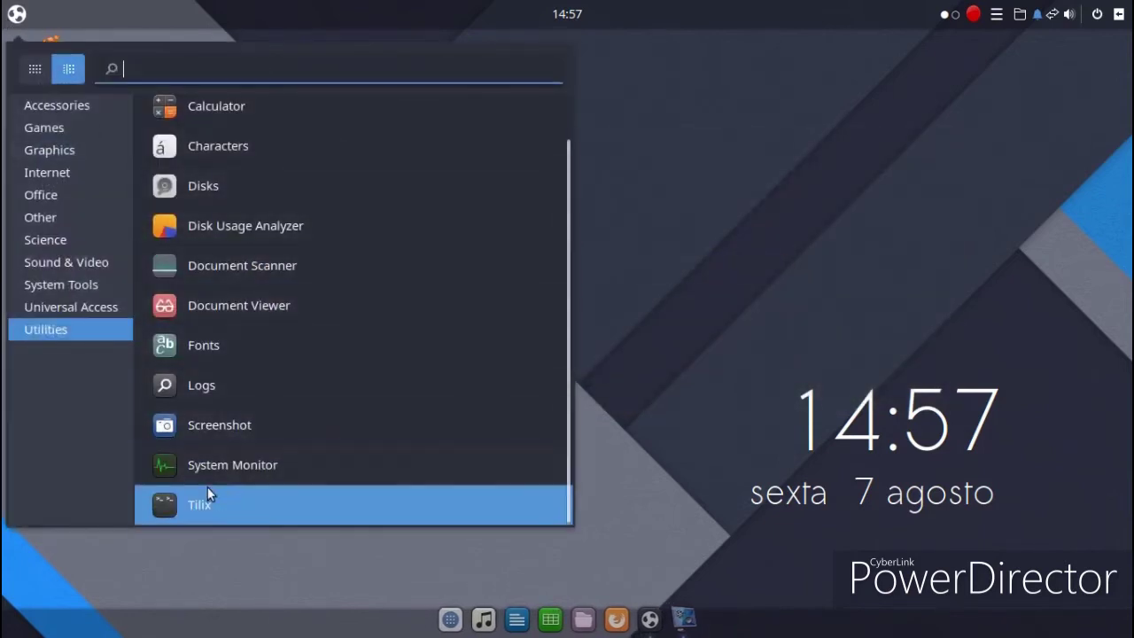
left_click(209, 490)
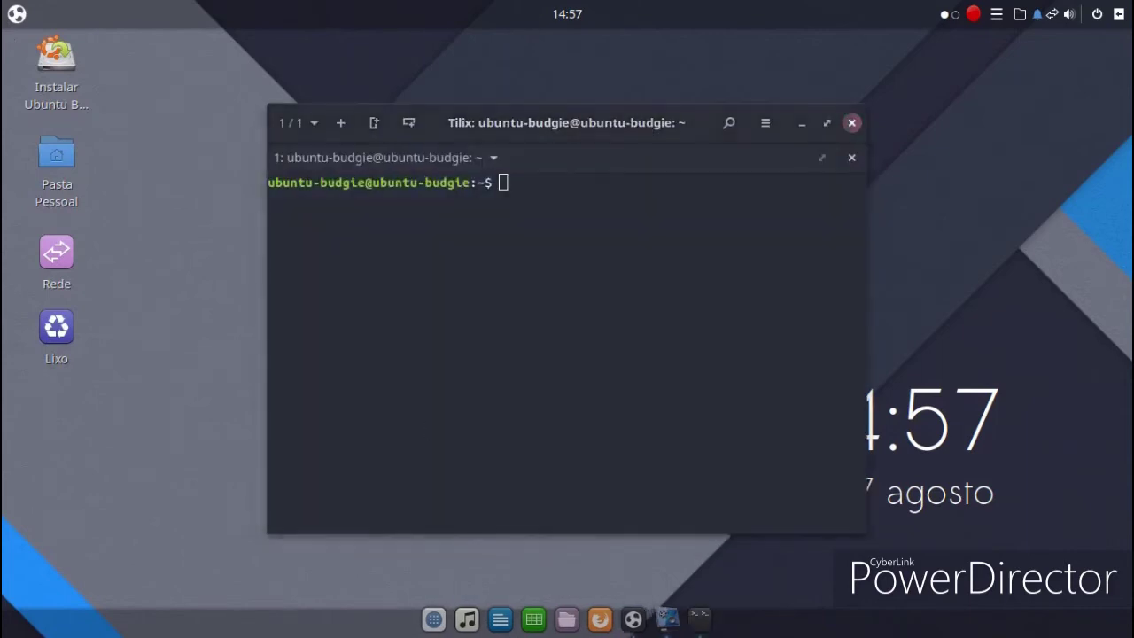
left_click(662, 257)
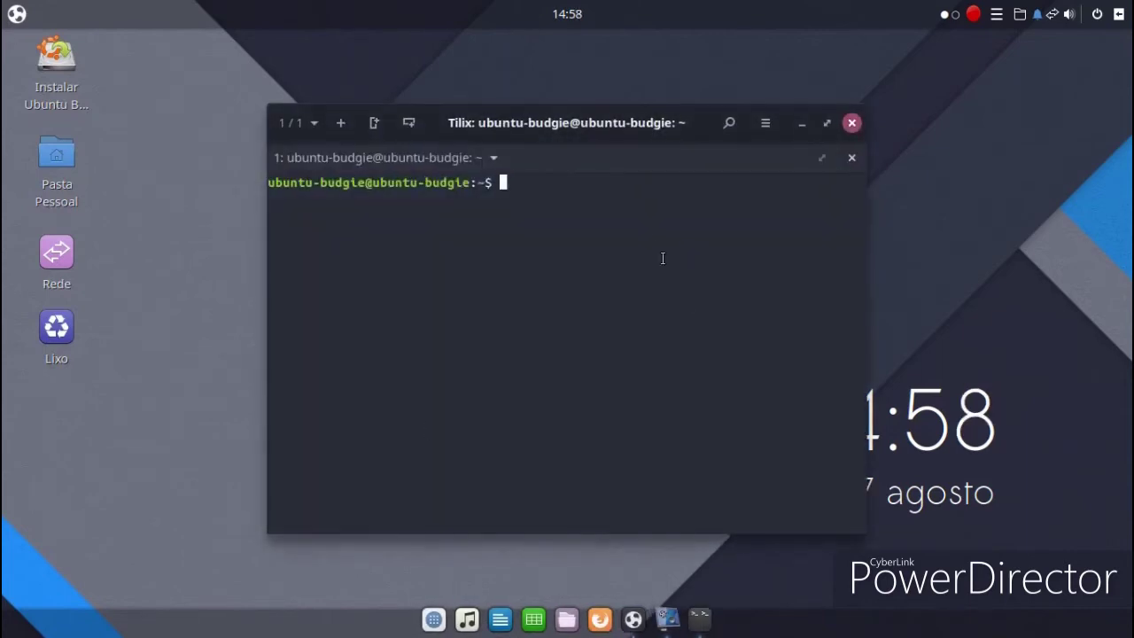
Step: Look through the Modo Quake, Favoritos and Avançado pages of the Tilix preferences, and close the preferences and the terminal
left_click(765, 125)
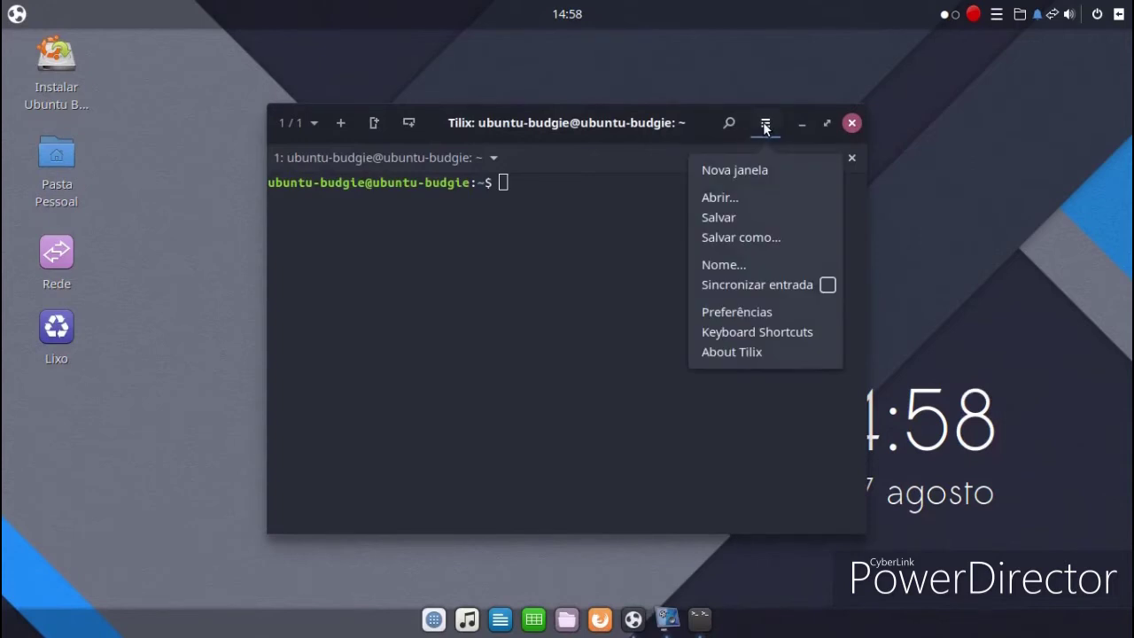
left_click(749, 313)
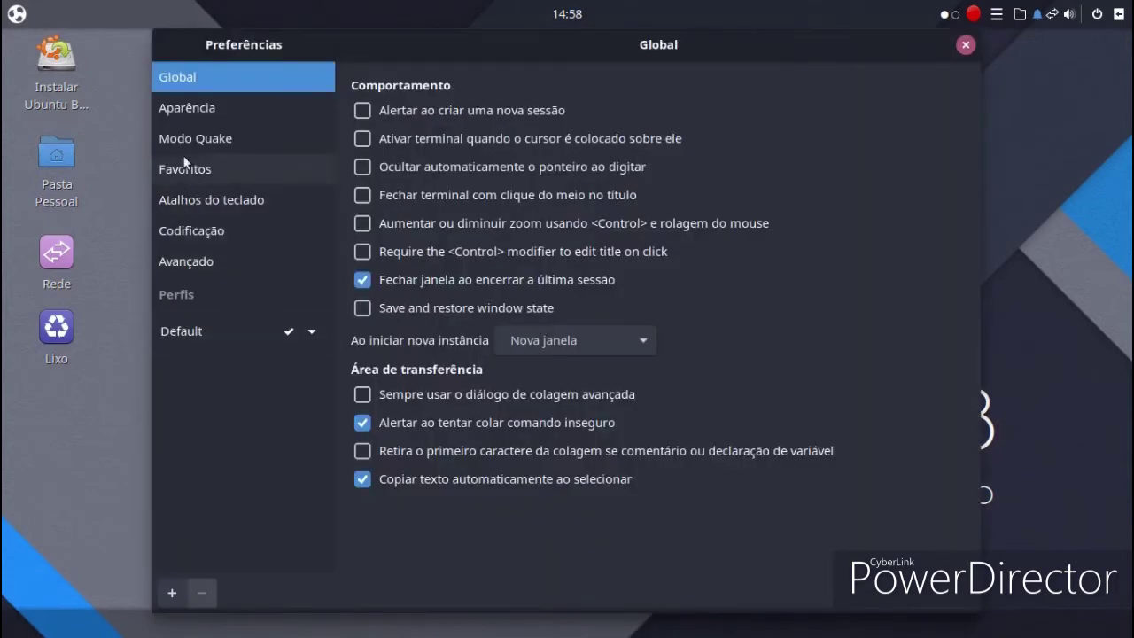
left_click(185, 138)
left_click(188, 168)
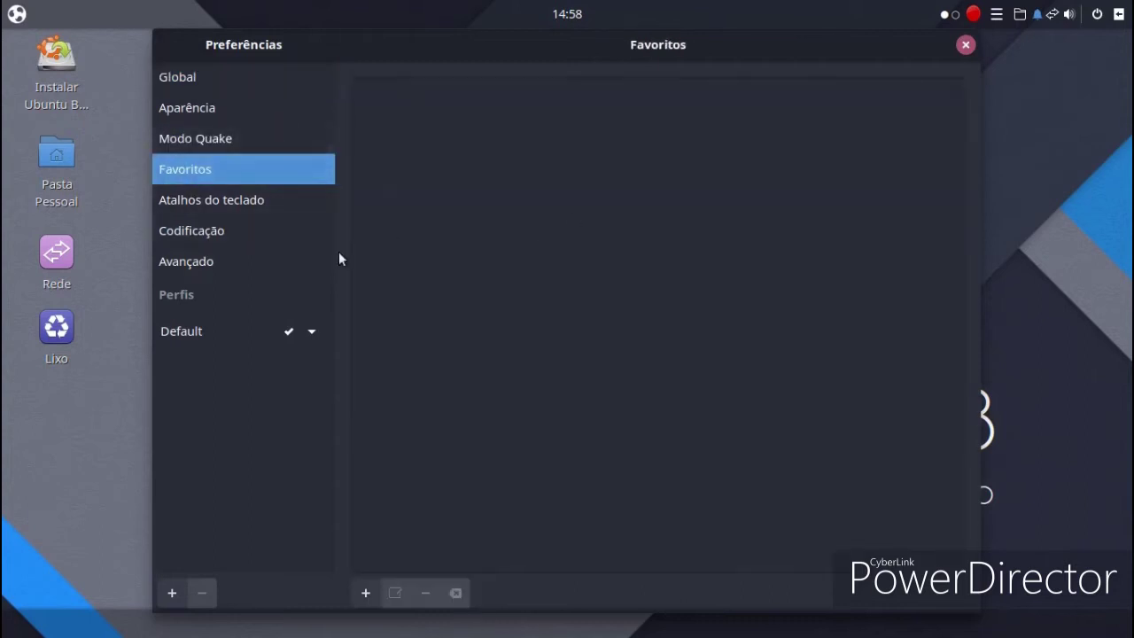
left_click(182, 261)
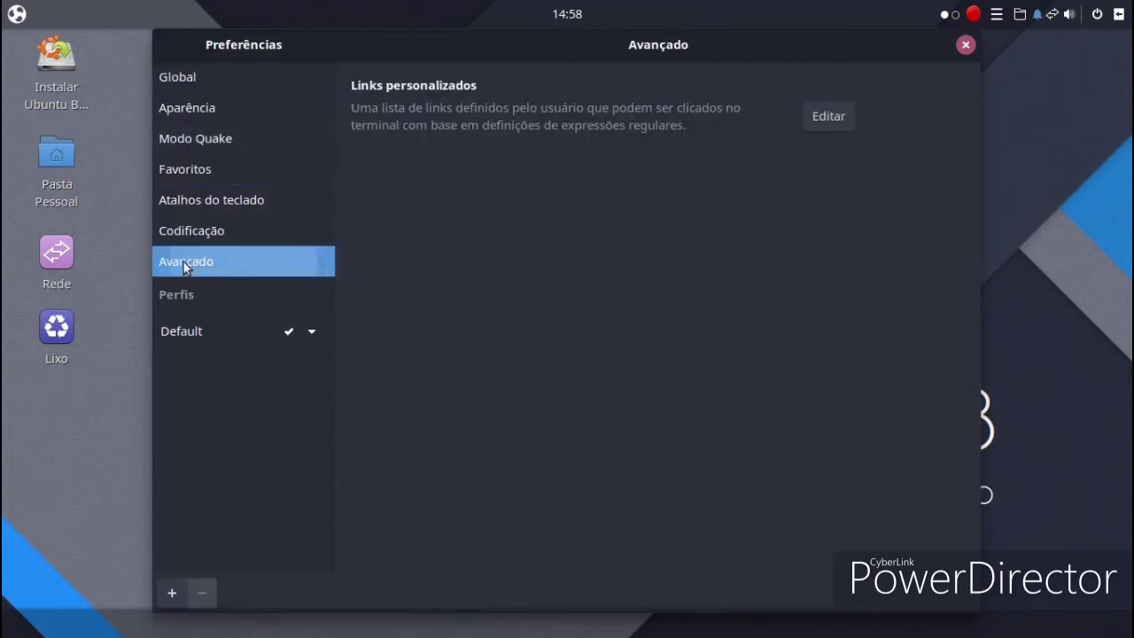
left_click(962, 48)
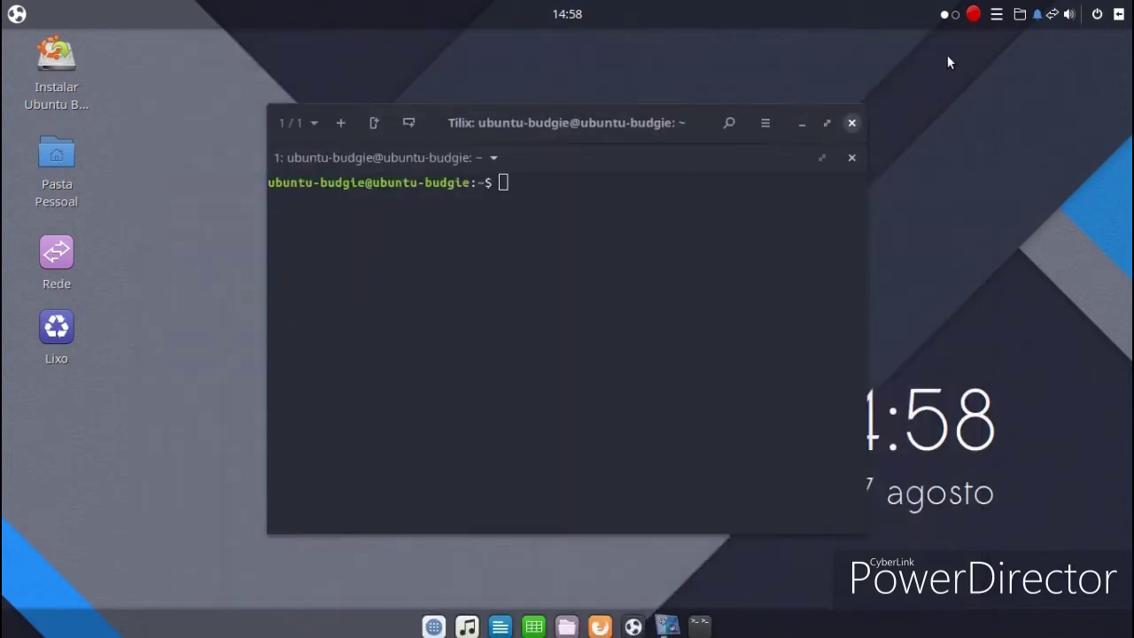
left_click(851, 123)
Step: Browse the System Tools applications, view the Ubuntu Software settings of Software Sources, and close the window
left_click(16, 18)
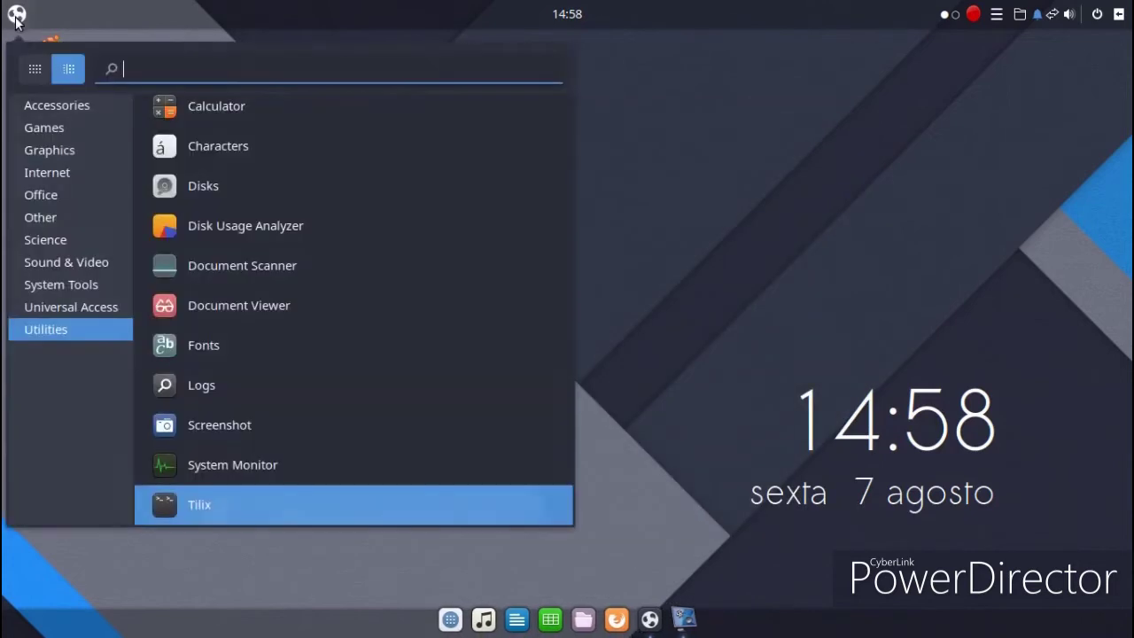
left_click(78, 284)
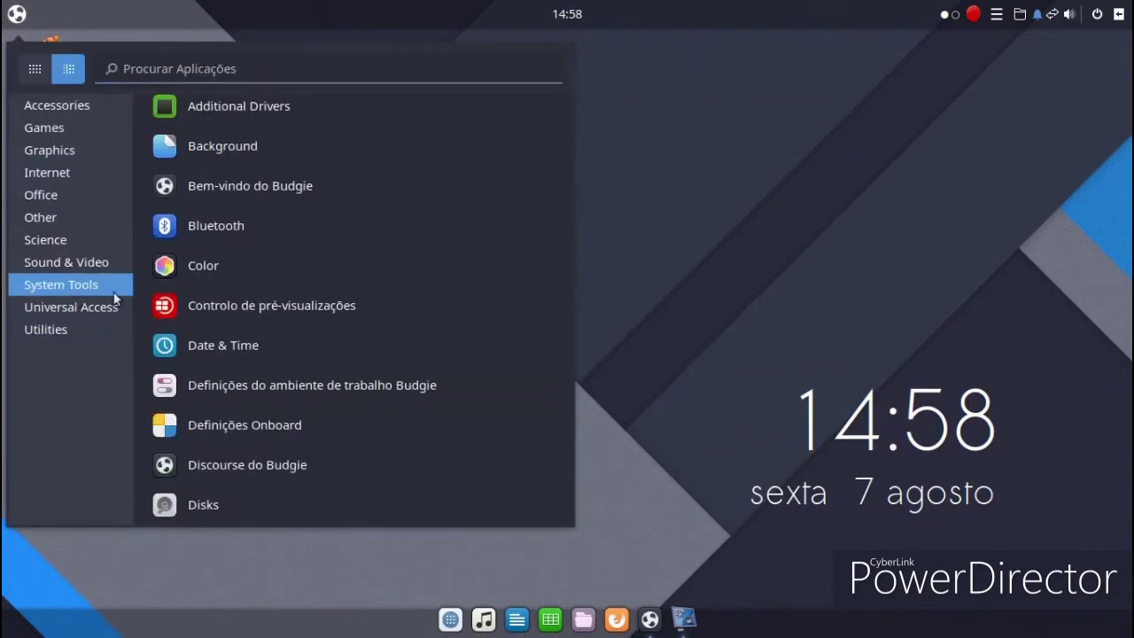
scroll(319, 229, "down", 3)
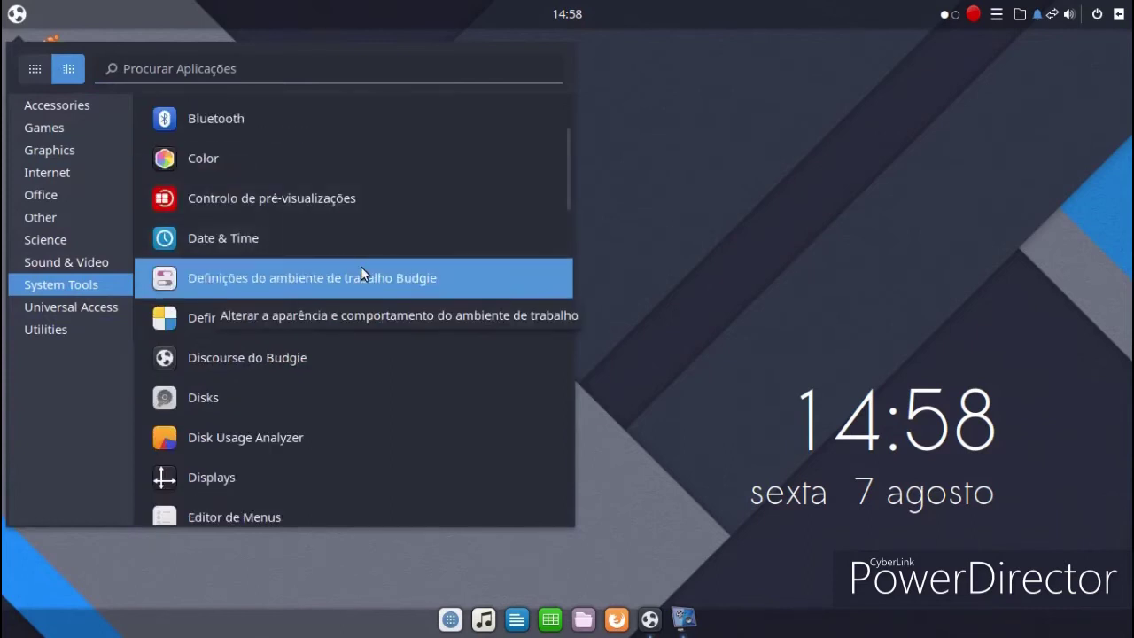
scroll(361, 268, "down", 12)
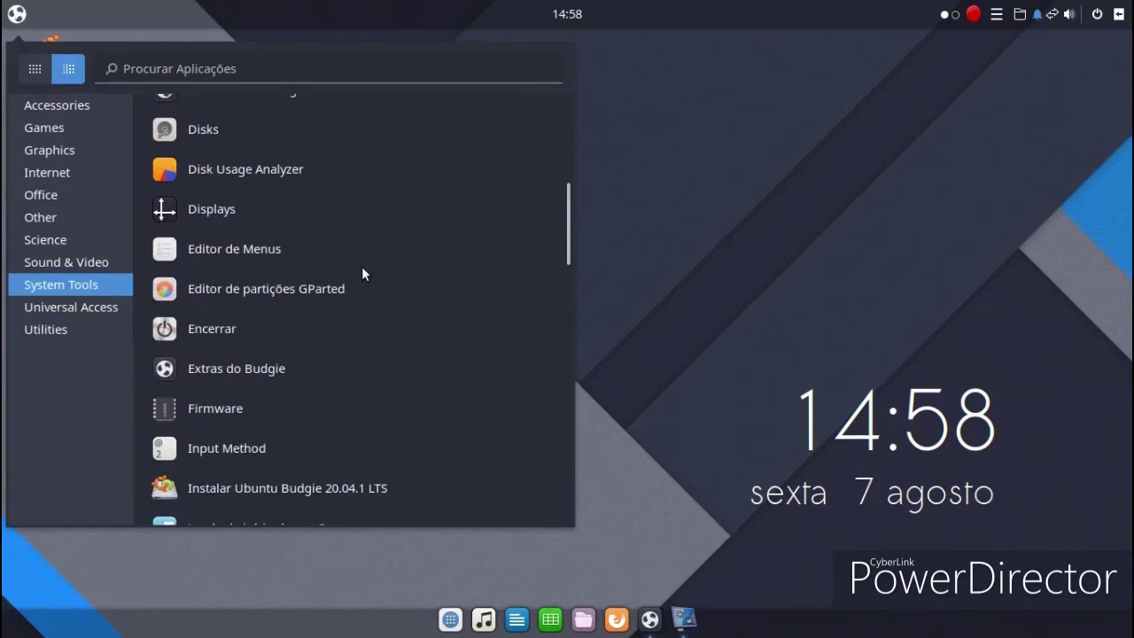
scroll(362, 267, "down", 9)
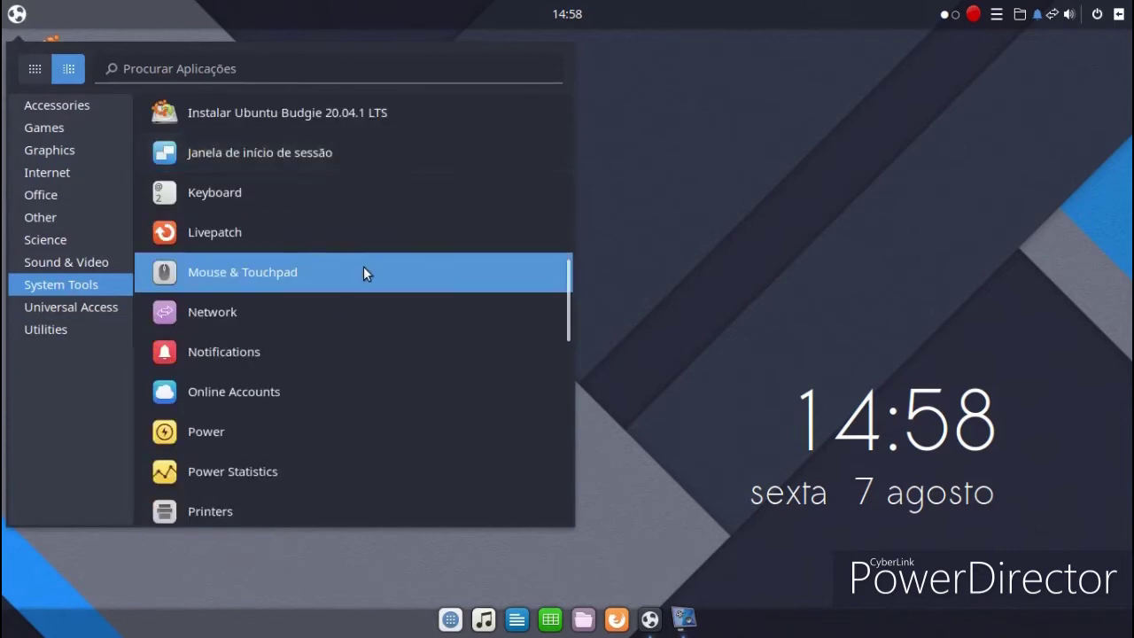
scroll(364, 265, "down", 10)
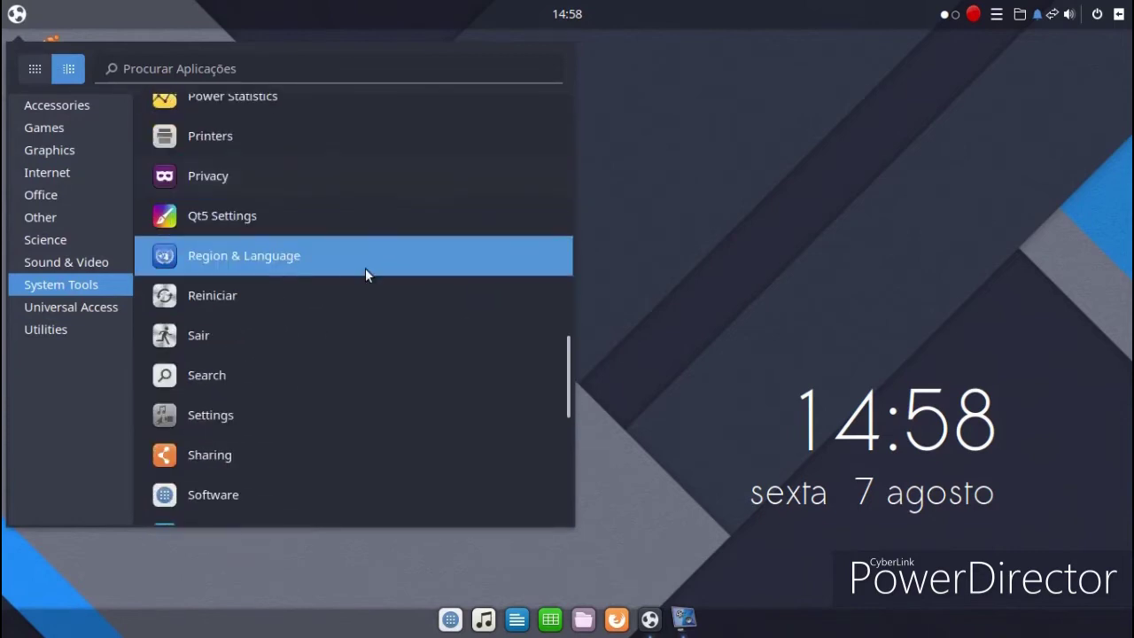
scroll(365, 267, "down", 2)
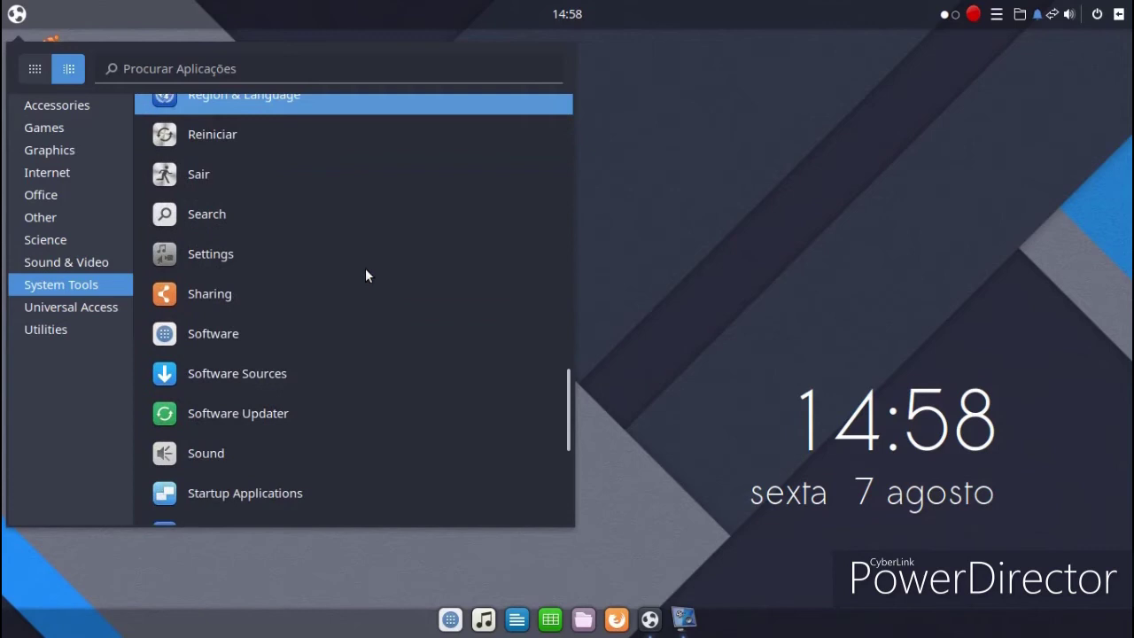
left_click(309, 382)
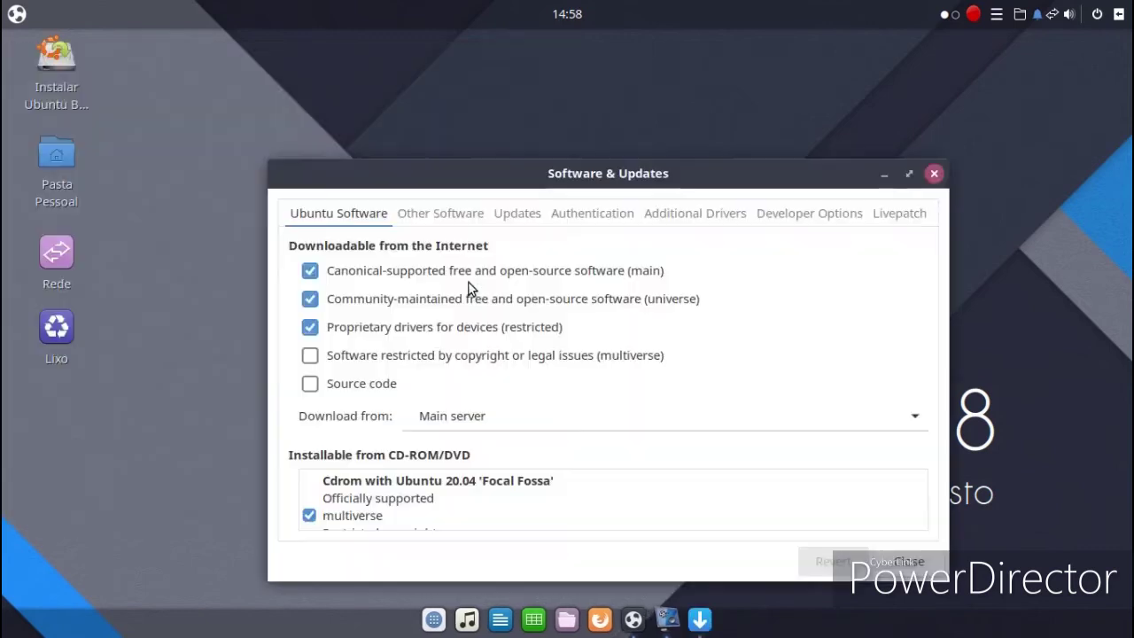
left_click(936, 174)
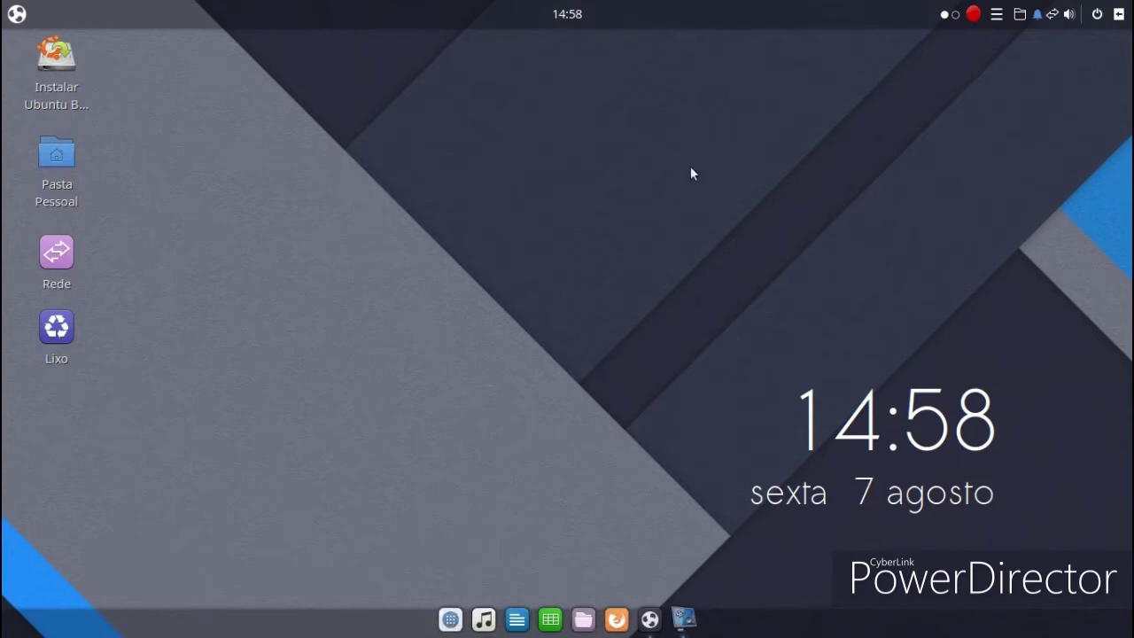
Step: View the Developer Tools category in the Software store and return to the Explore page
left_click(973, 16)
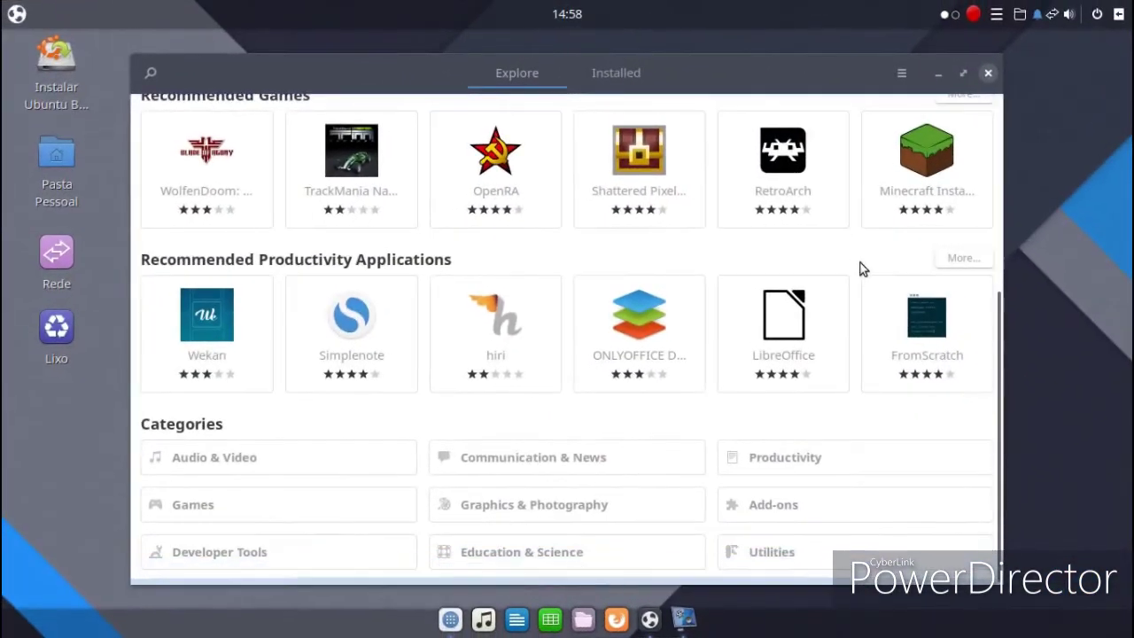
left_click(342, 549)
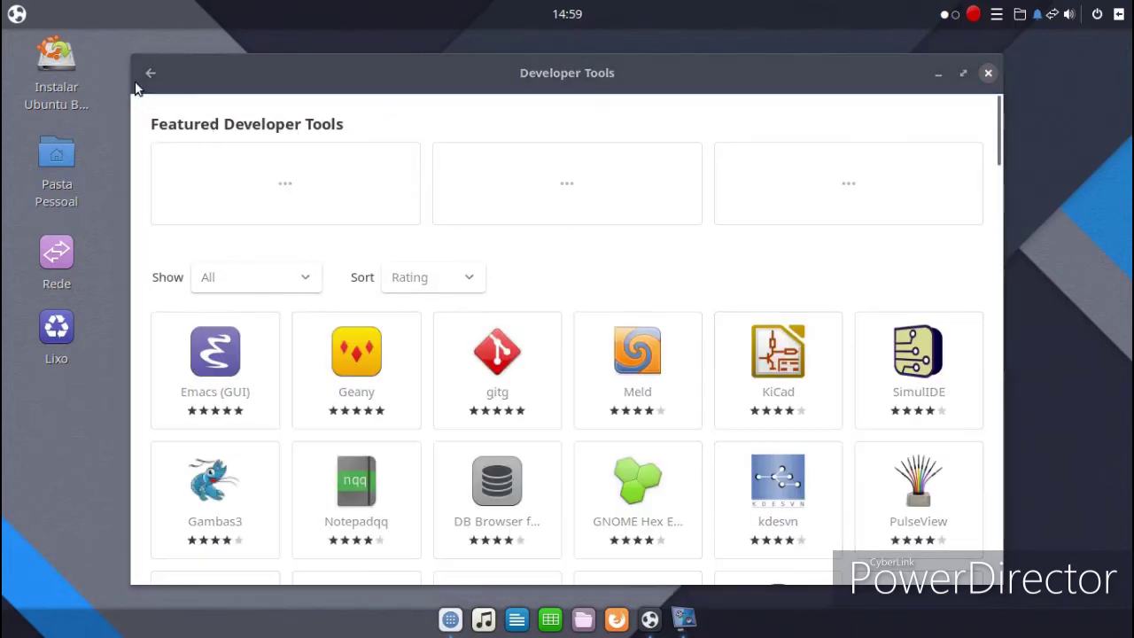
left_click(150, 73)
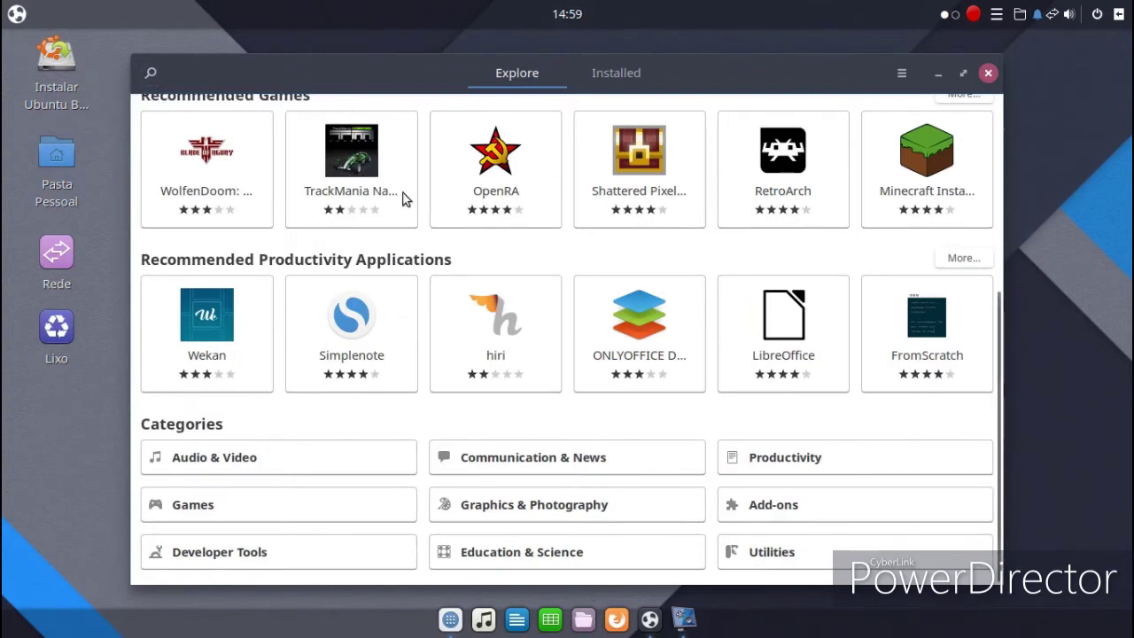
Step: Search the Software store for "chrome" and look through the results
left_click(147, 74)
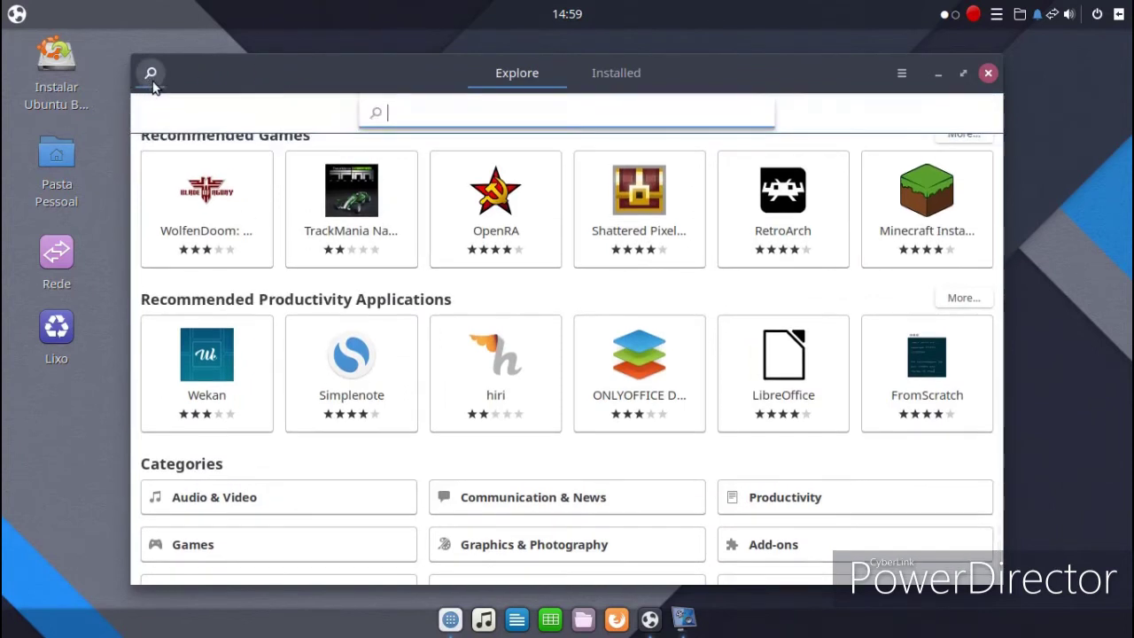
type("chrome")
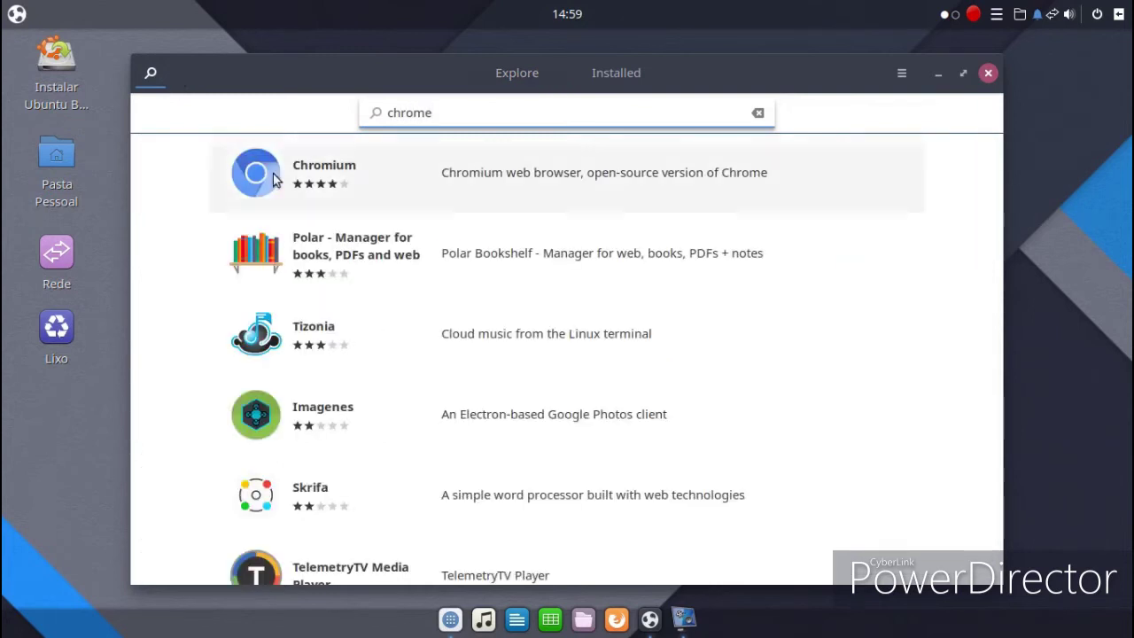
scroll(567, 302, "down", 5)
scroll(569, 297, "down", 5)
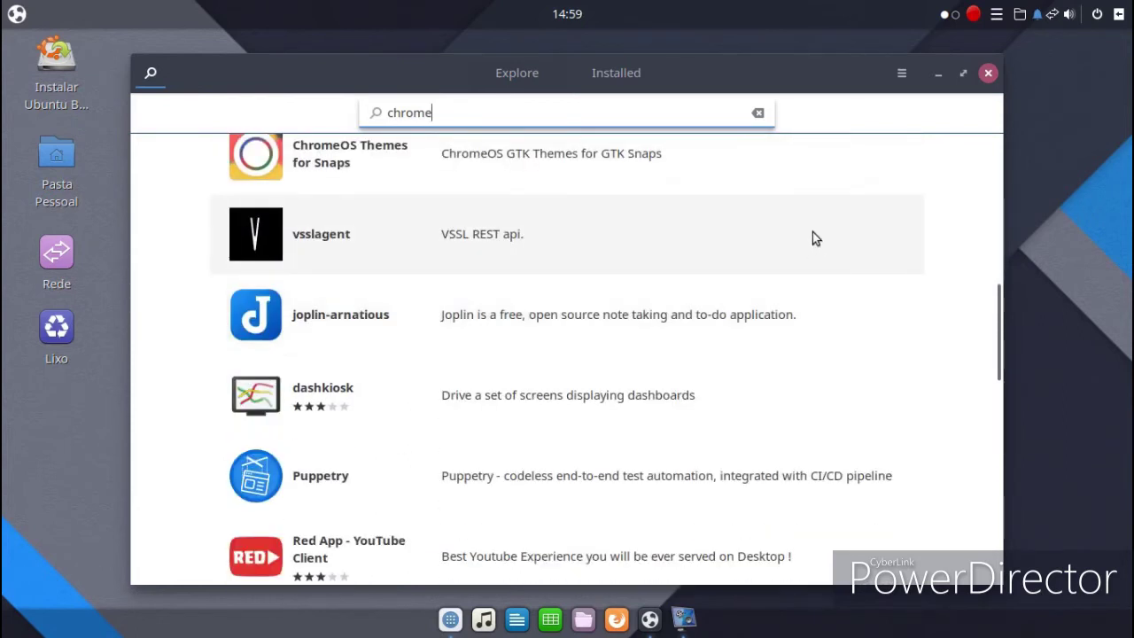
scroll(819, 237, "down", 2)
scroll(823, 238, "up", 4)
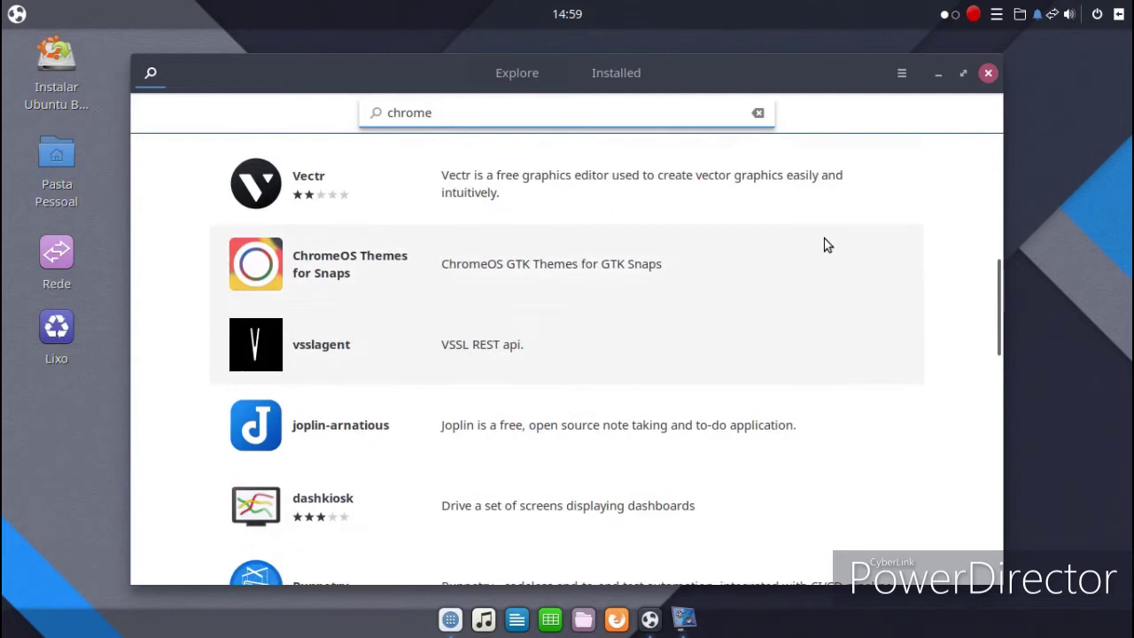
scroll(824, 245, "up", 1)
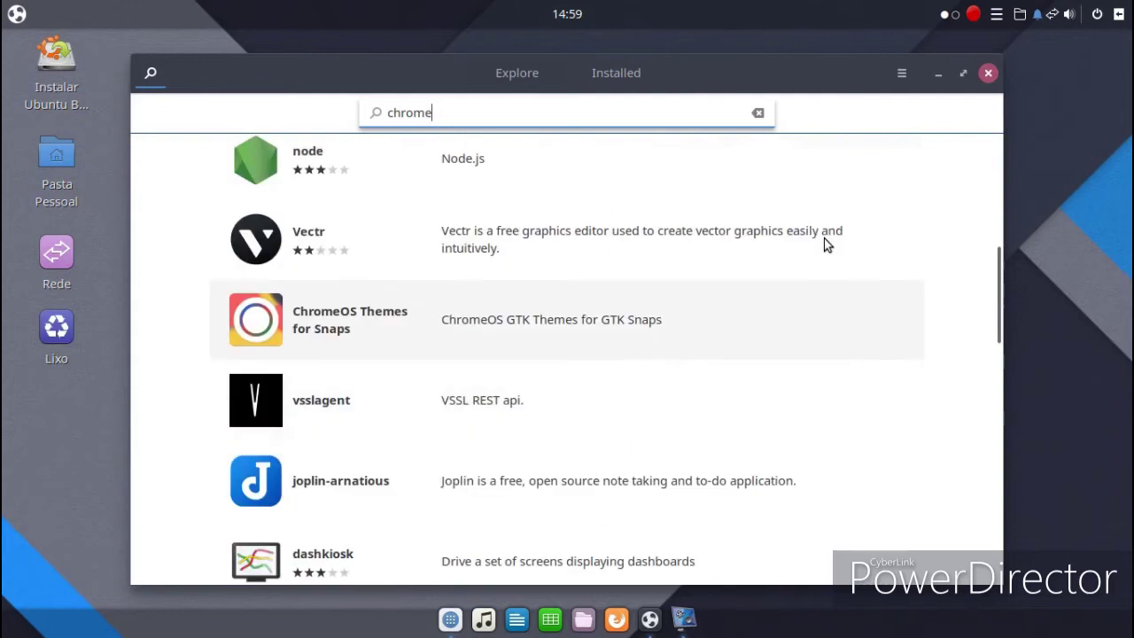
Step: View the ChromeOS Themes for Snaps page, look through the remaining search results, and close the Software store
left_click(341, 314)
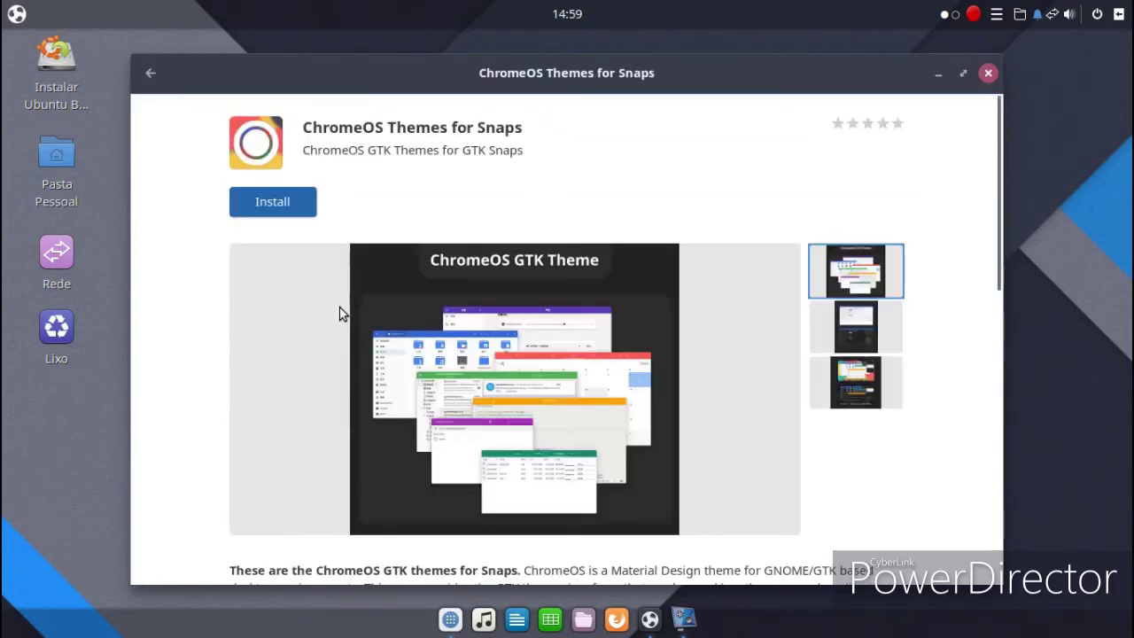
left_click(150, 73)
scroll(668, 279, "down", 10)
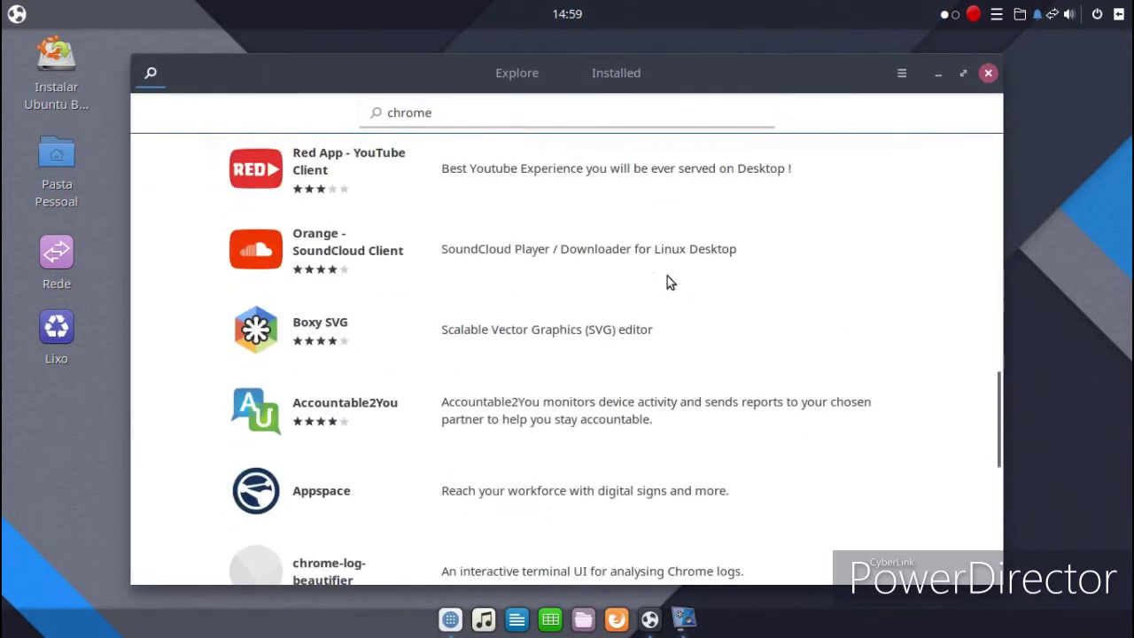
scroll(666, 276, "down", 5)
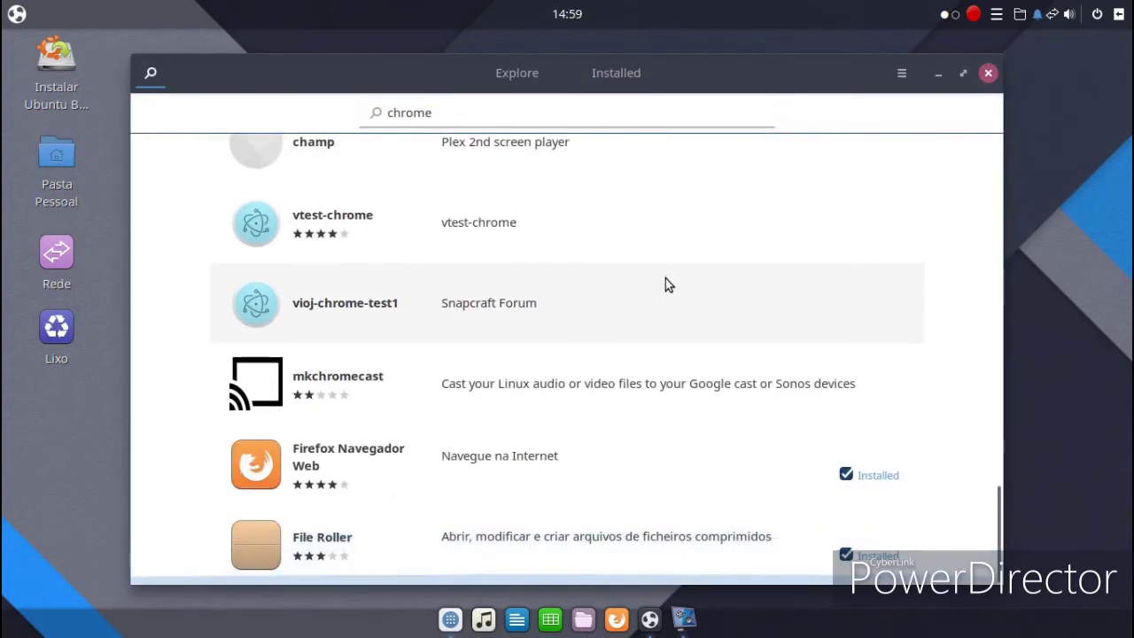
scroll(665, 278, "up", 3)
scroll(666, 281, "up", 6)
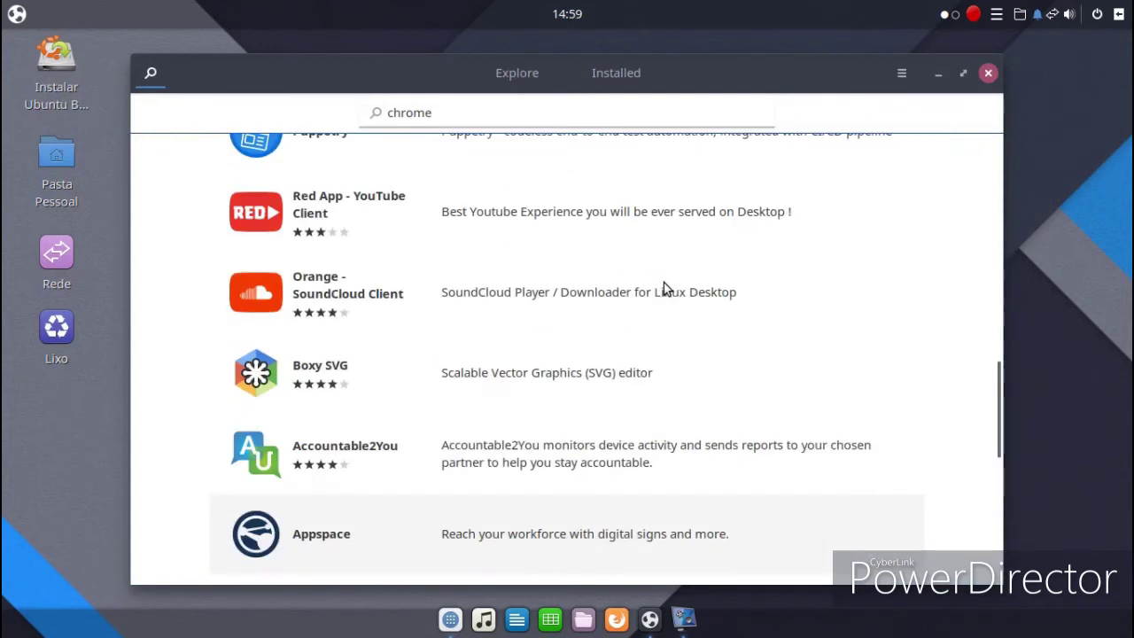
scroll(665, 286, "up", 3)
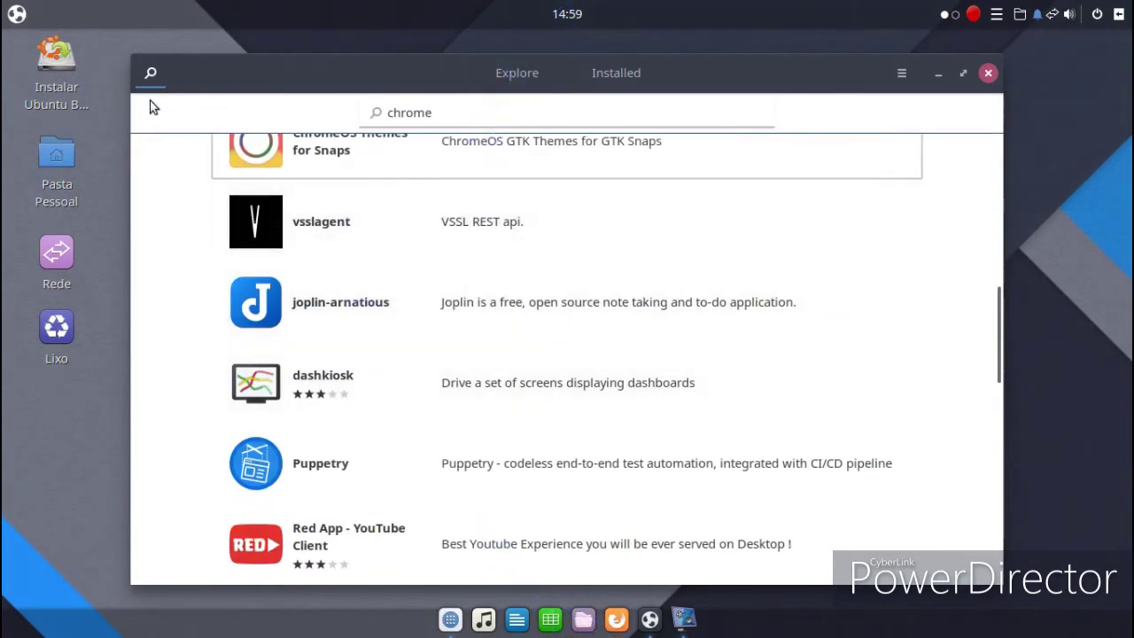
left_click(987, 73)
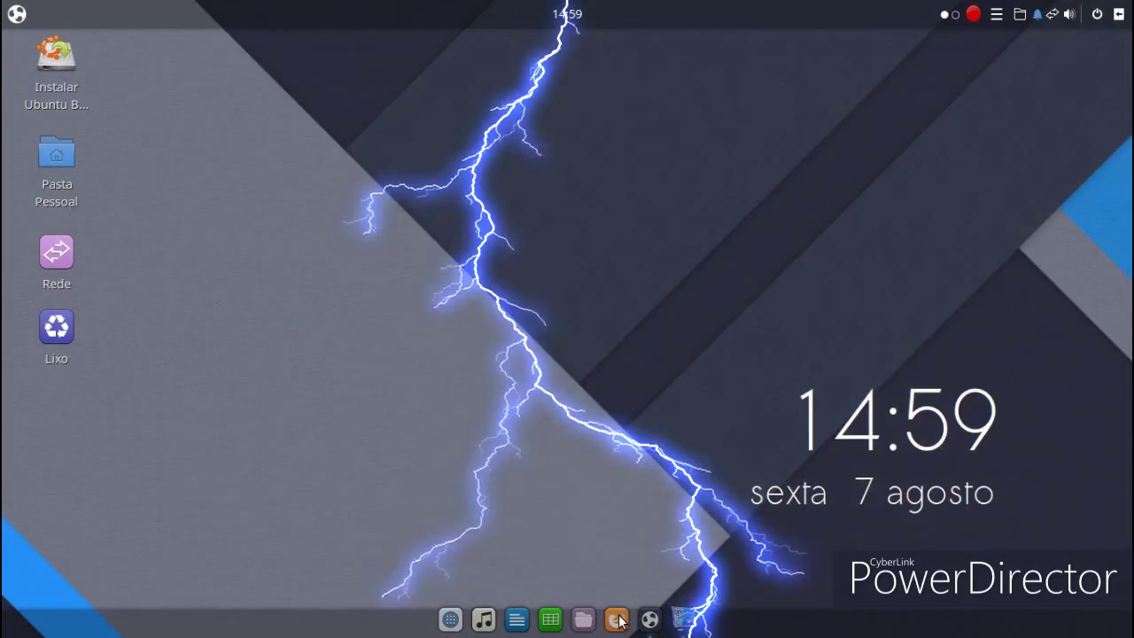
Step: Launch the Firefox browser from the Internet category and dismiss its Welcome to Firefox section
left_click(18, 14)
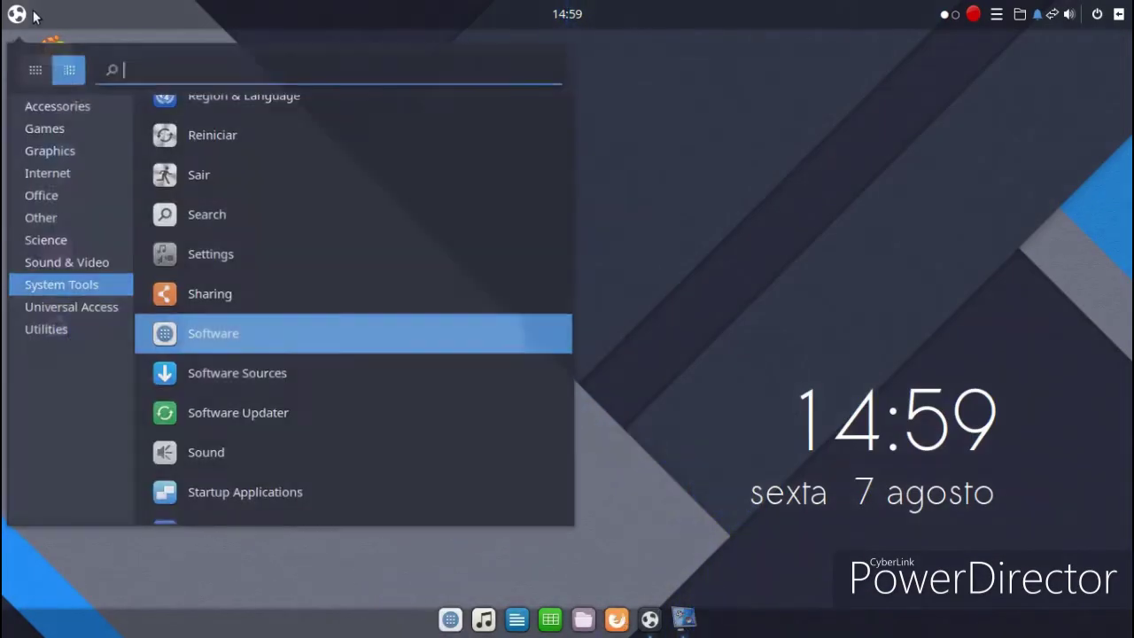
left_click(45, 181)
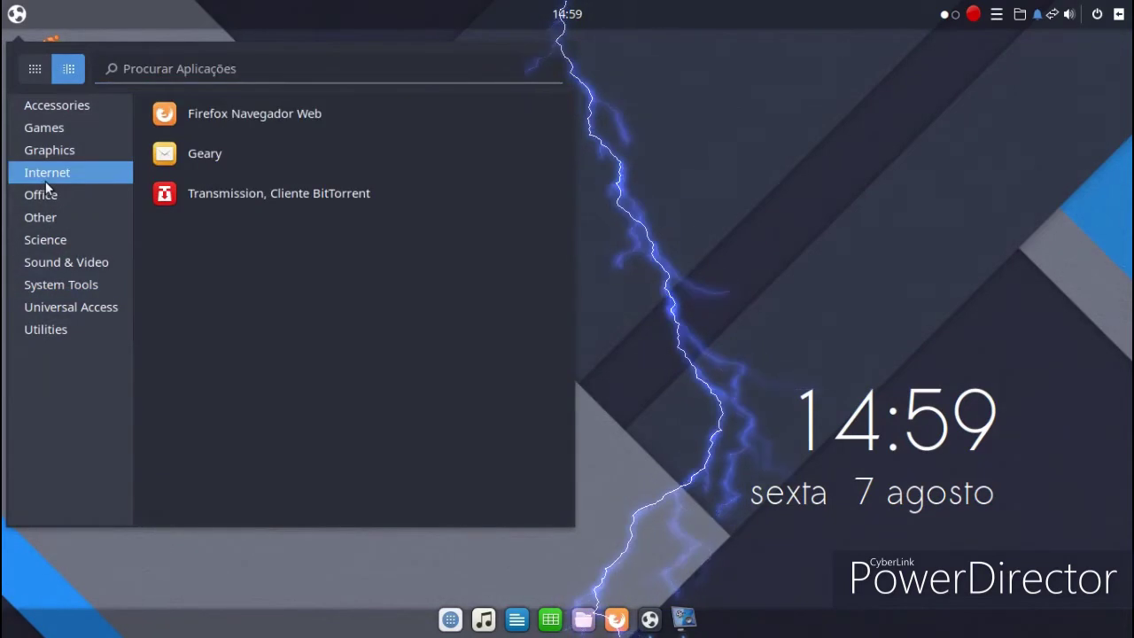
left_click(191, 118)
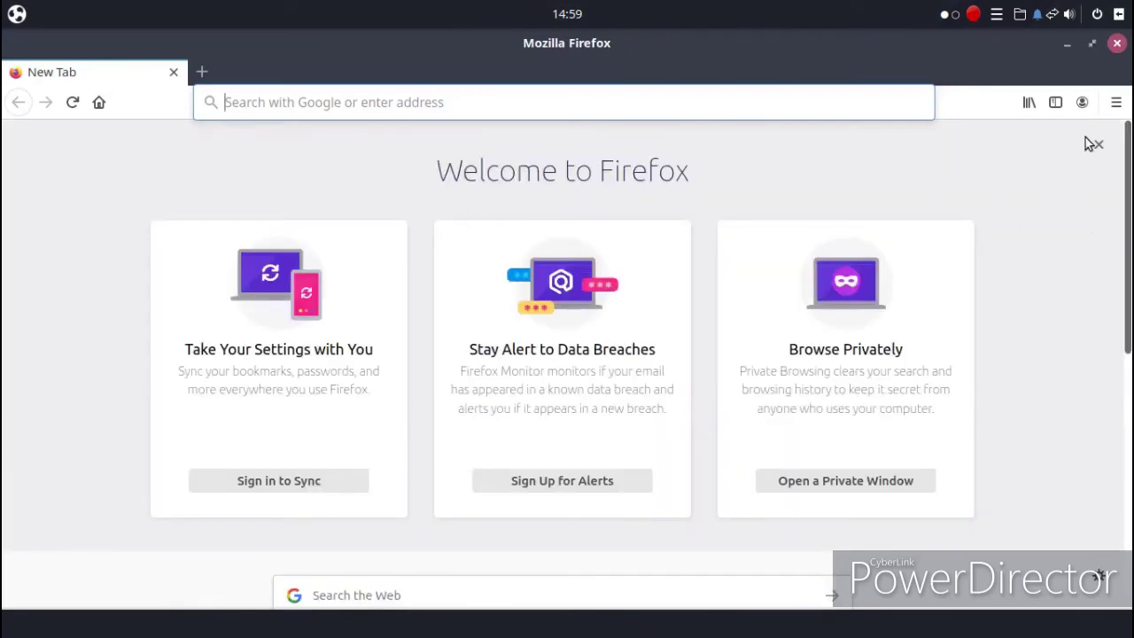
left_click(1094, 145)
Step: Search the web for "gnome look" and open the Gnome-look.org site
left_click(411, 177)
type("gnome lo")
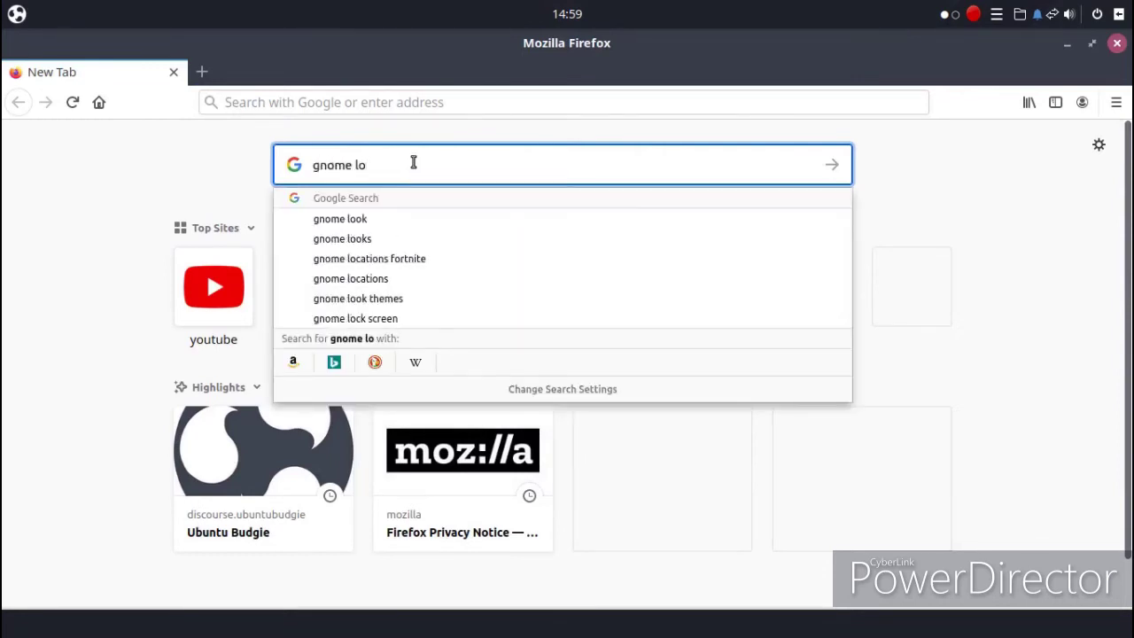
left_click(341, 220)
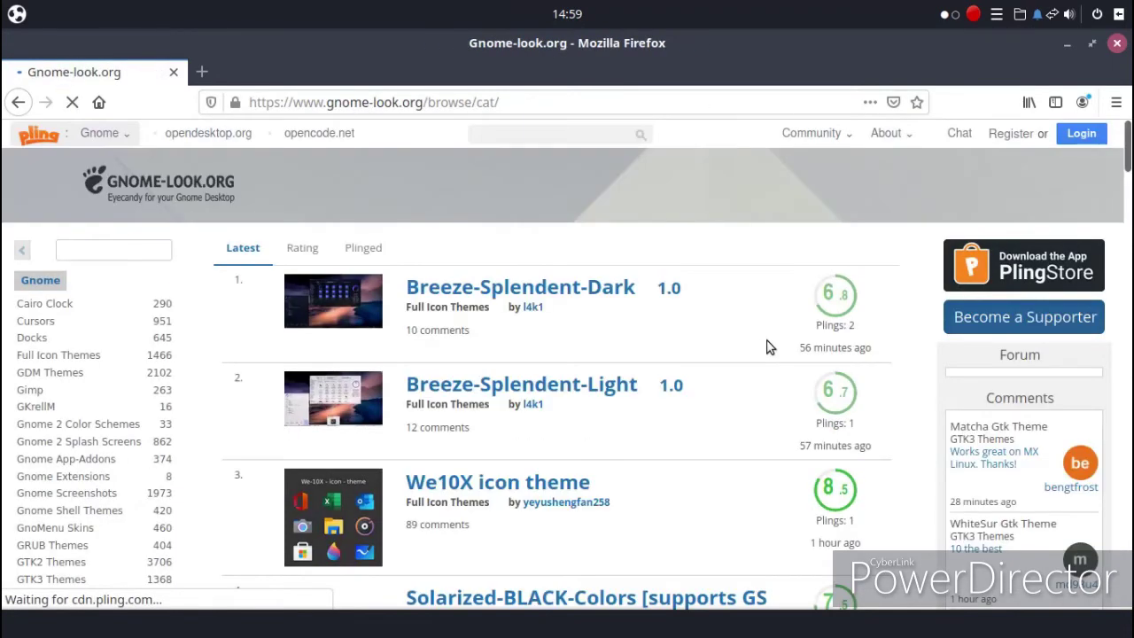
Step: Open the Mojave CT icons page from the Popularity list on Gnome-look.org and show its downloadable files
scroll(769, 347, "down", 8)
scroll(898, 350, "down", 5)
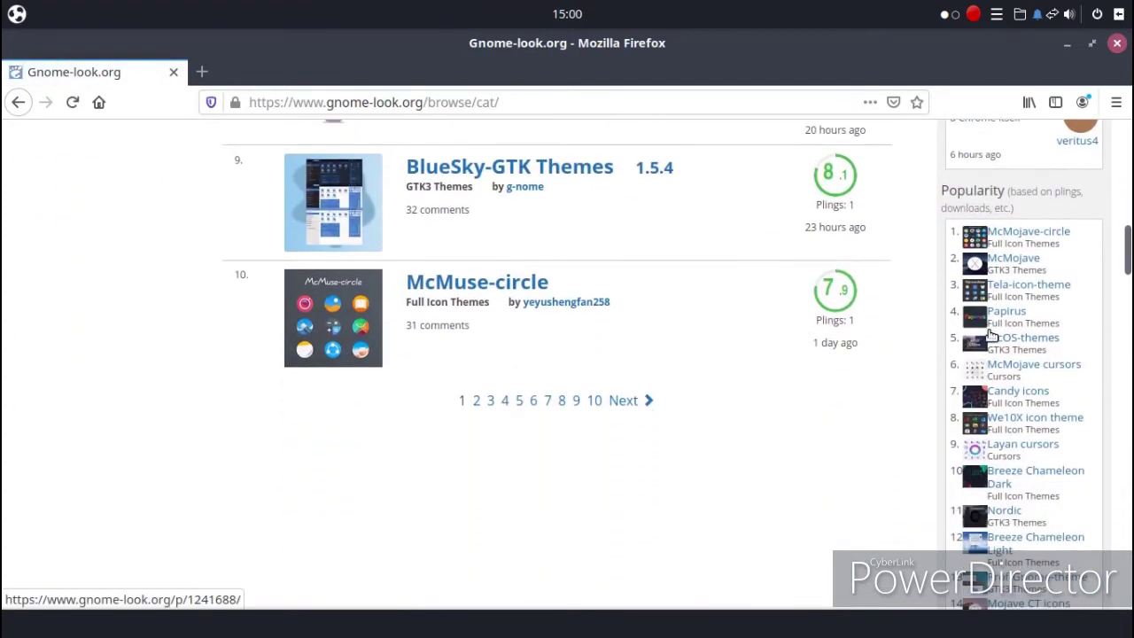
scroll(1028, 279, "down", 5)
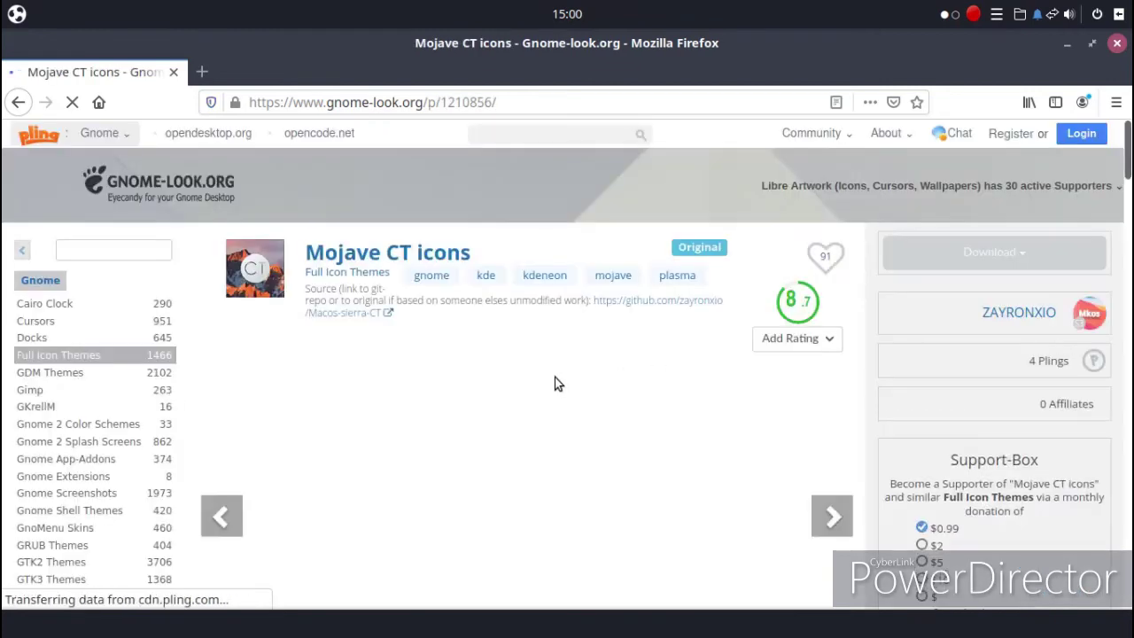
scroll(413, 414, "down", 3)
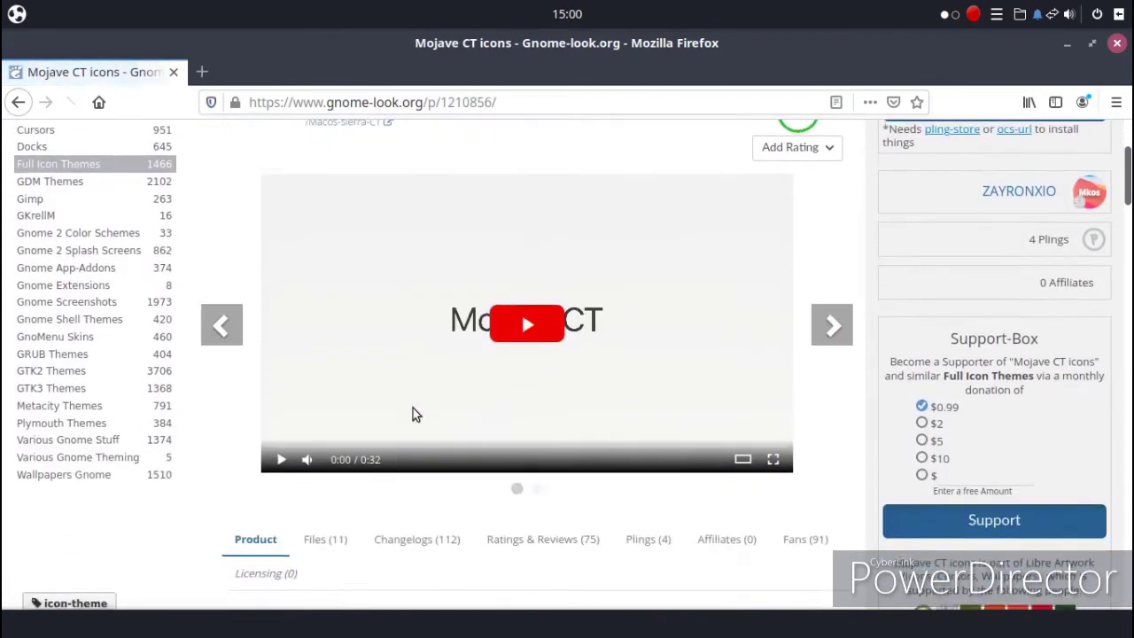
scroll(413, 414, "down", 2)
left_click(347, 451)
scroll(478, 474, "down", 2)
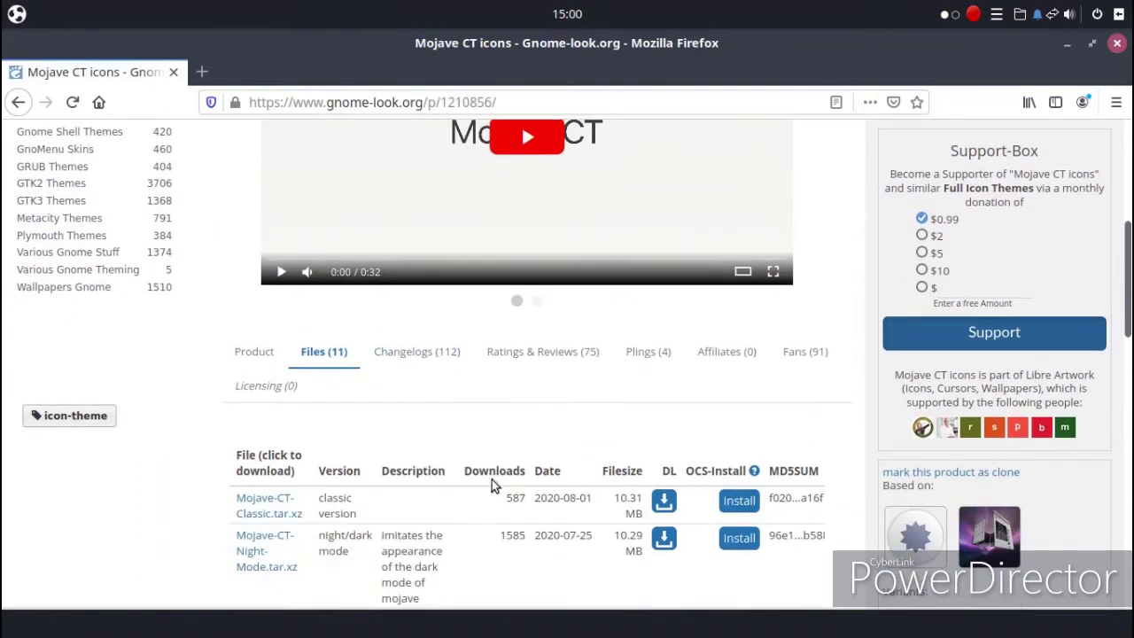
Step: Download the classic version, Mojave-CT-Classic.tar.xz, saving it to disk, and close Firefox
left_click(658, 504)
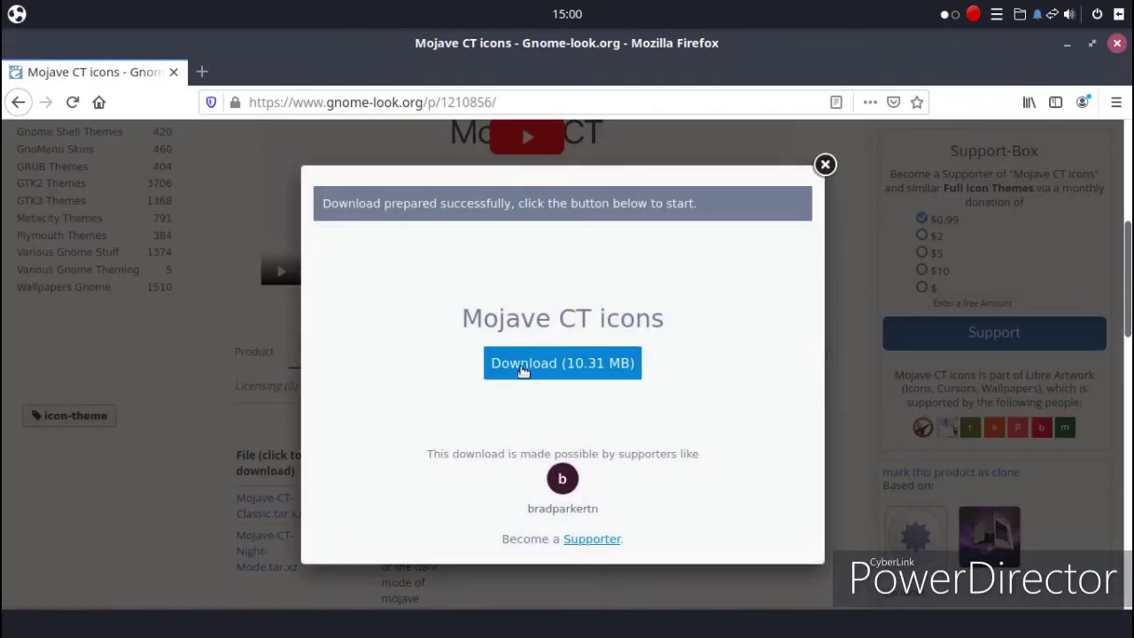
left_click(525, 373)
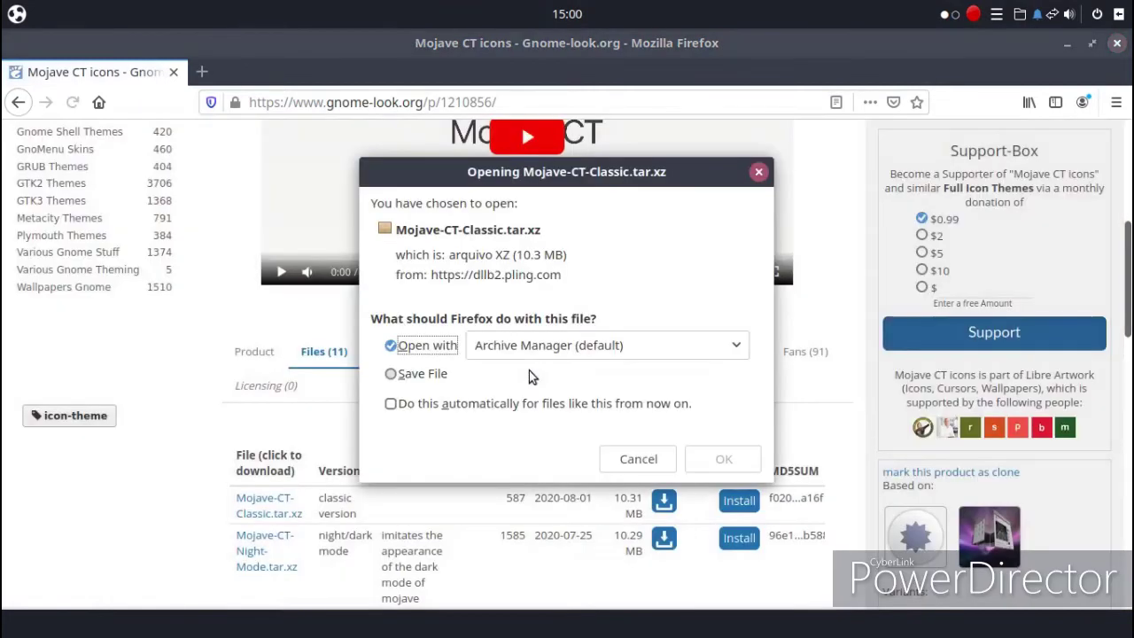
left_click(460, 376)
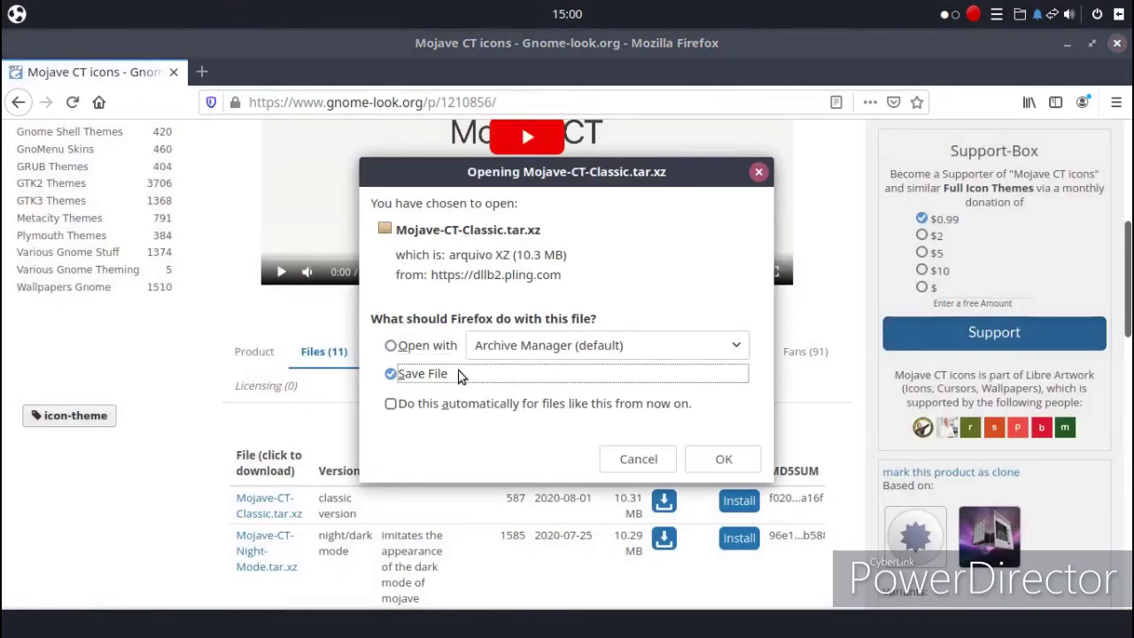
left_click(714, 458)
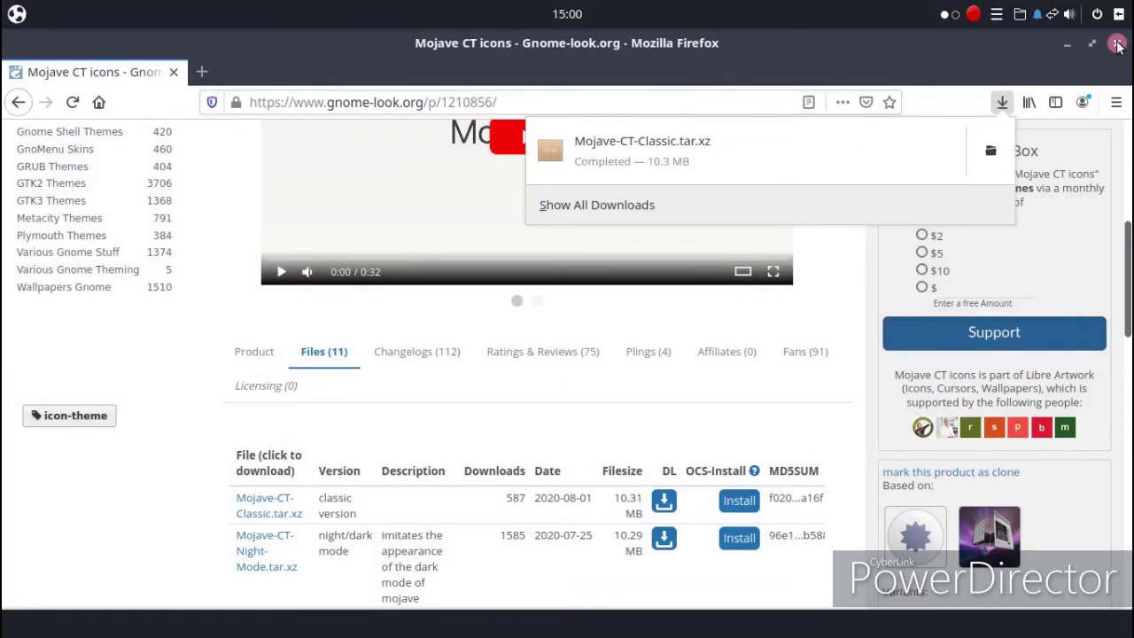
key("Escape")
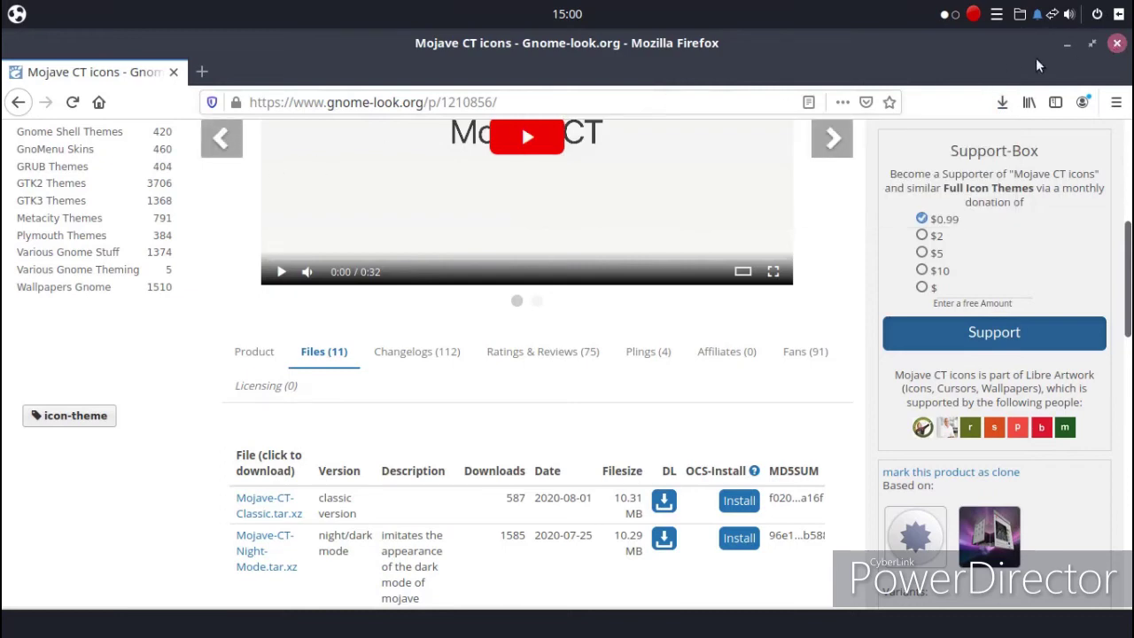
left_click(1116, 43)
Step: Open the Transferências folder in the file manager and extract Mojave-CT-Classic.tar.xz in place
left_click_drag(582, 618, 458, 618)
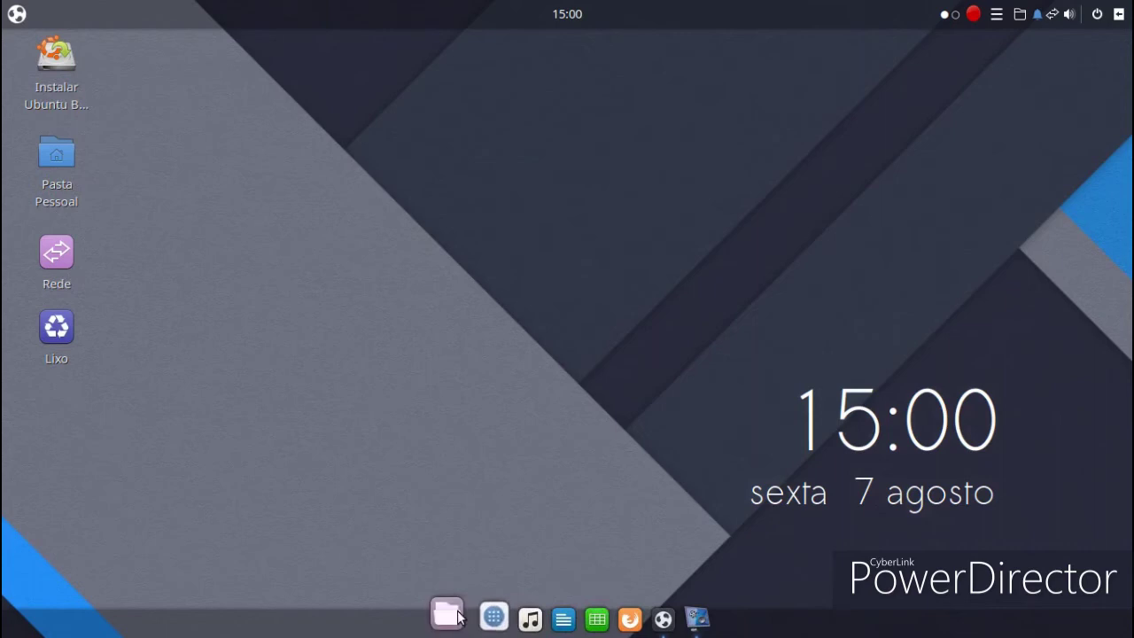
left_click(458, 618)
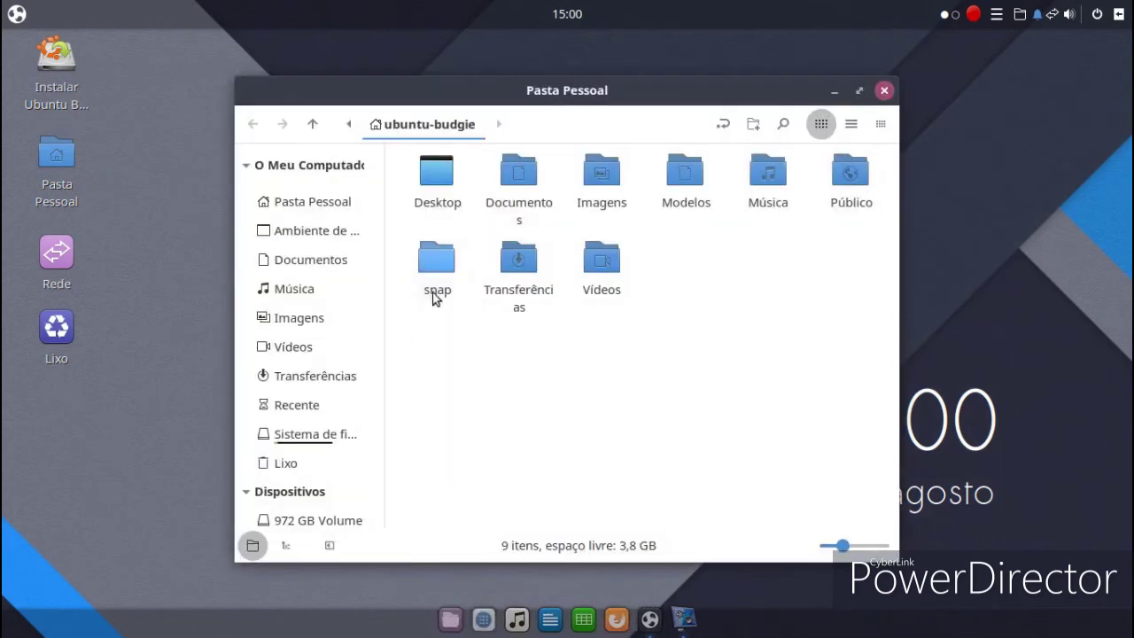
double_click(520, 271)
right_click(452, 177)
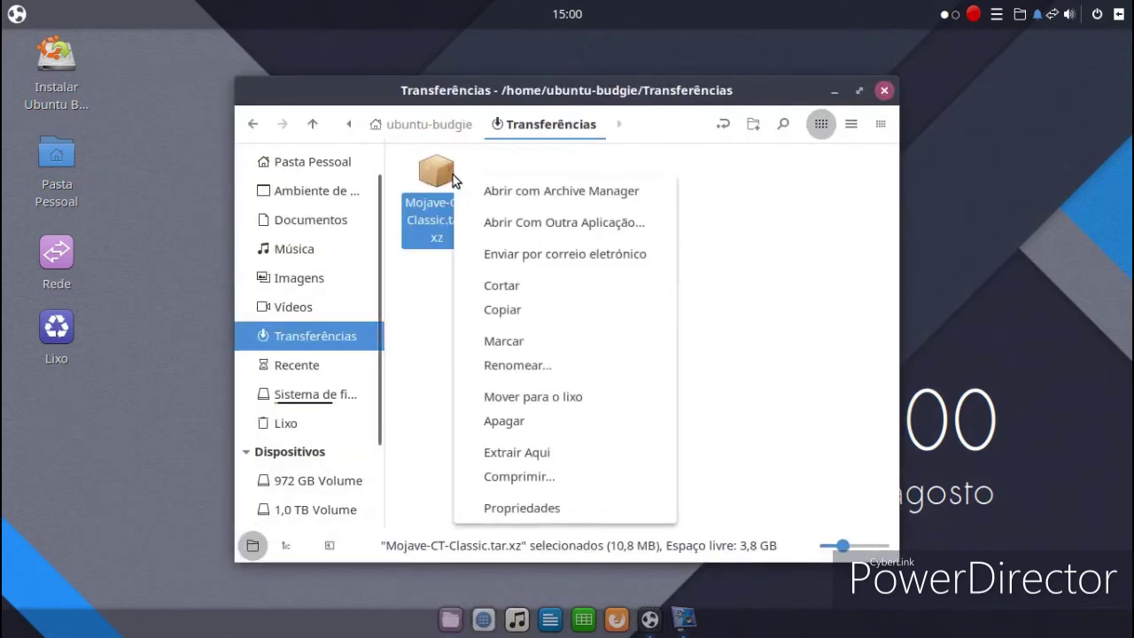
left_click(570, 445)
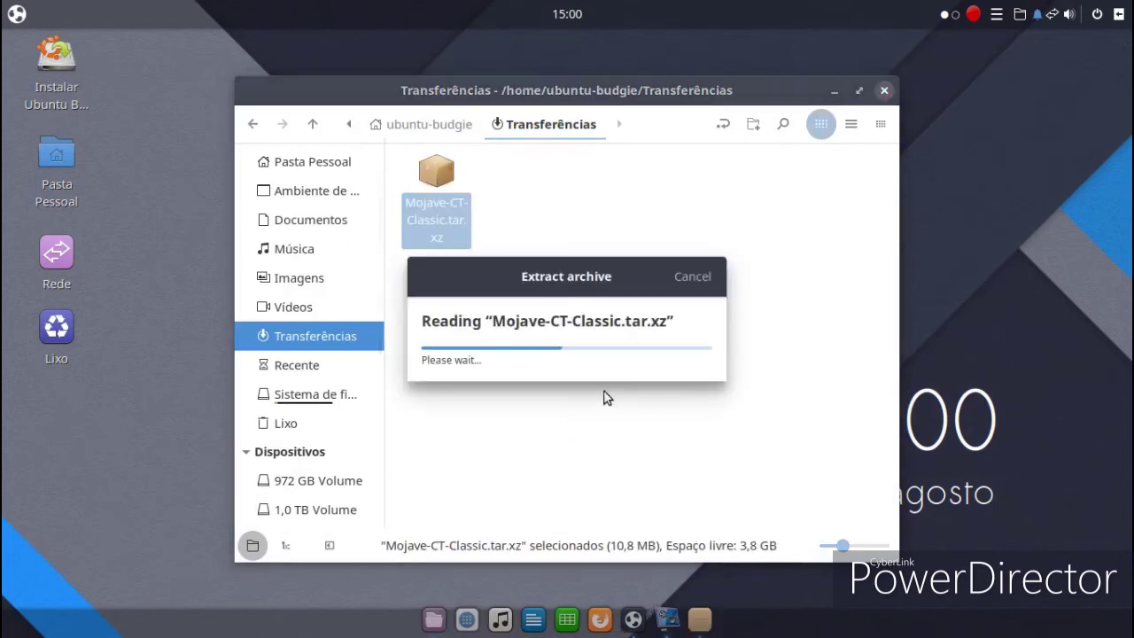
Step: Copy the extracted Mojave-CT-Classic folder and turn on the display of hidden files
right_click(446, 190)
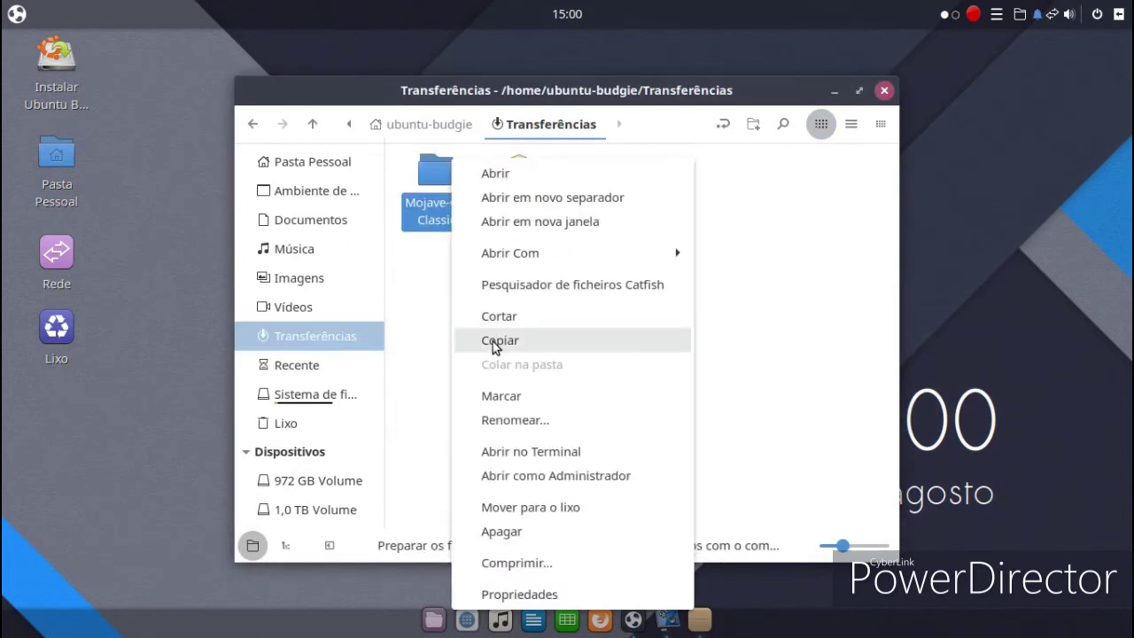
left_click(493, 341)
right_click(787, 195)
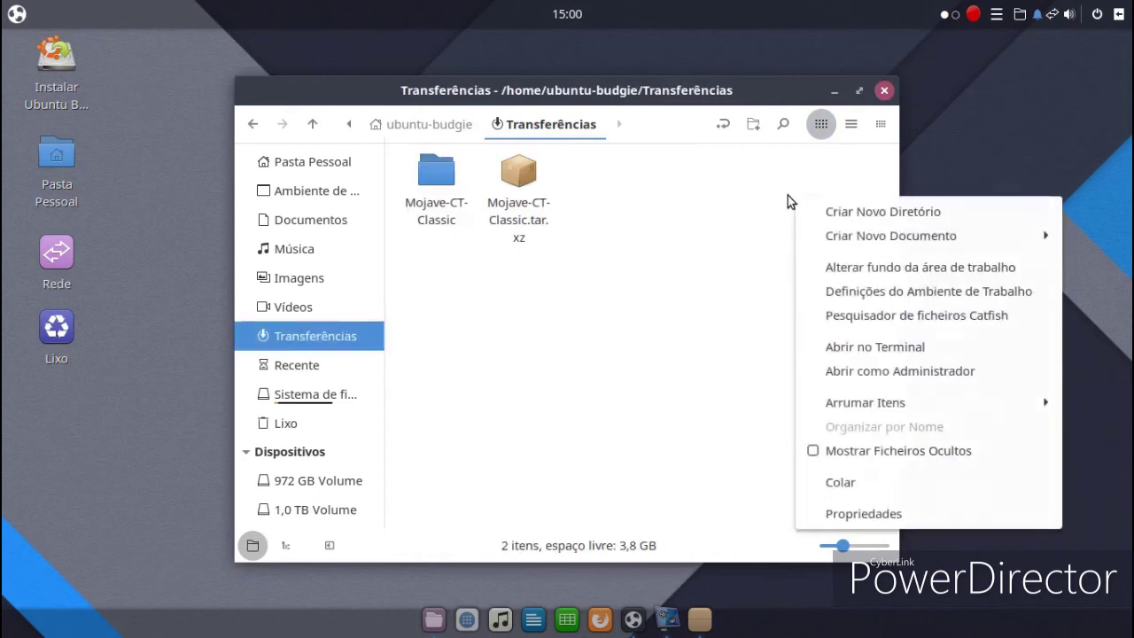
left_click(835, 450)
Step: Create a new folder named .icons inside Transferências
right_click(680, 312)
mouse_move(685, 314)
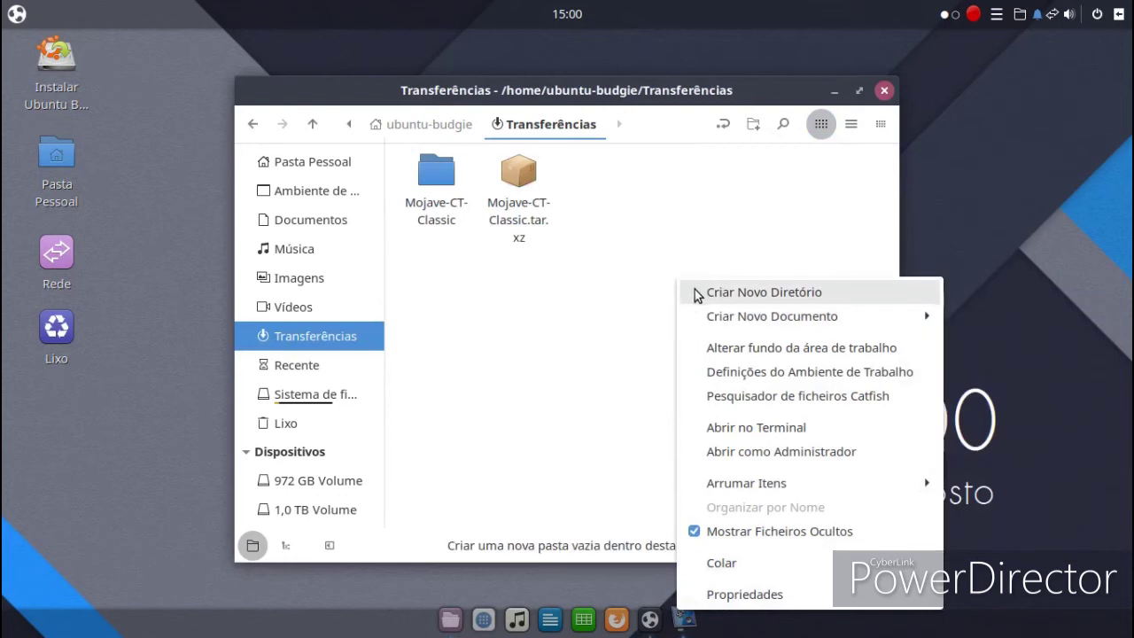
left_click(699, 292)
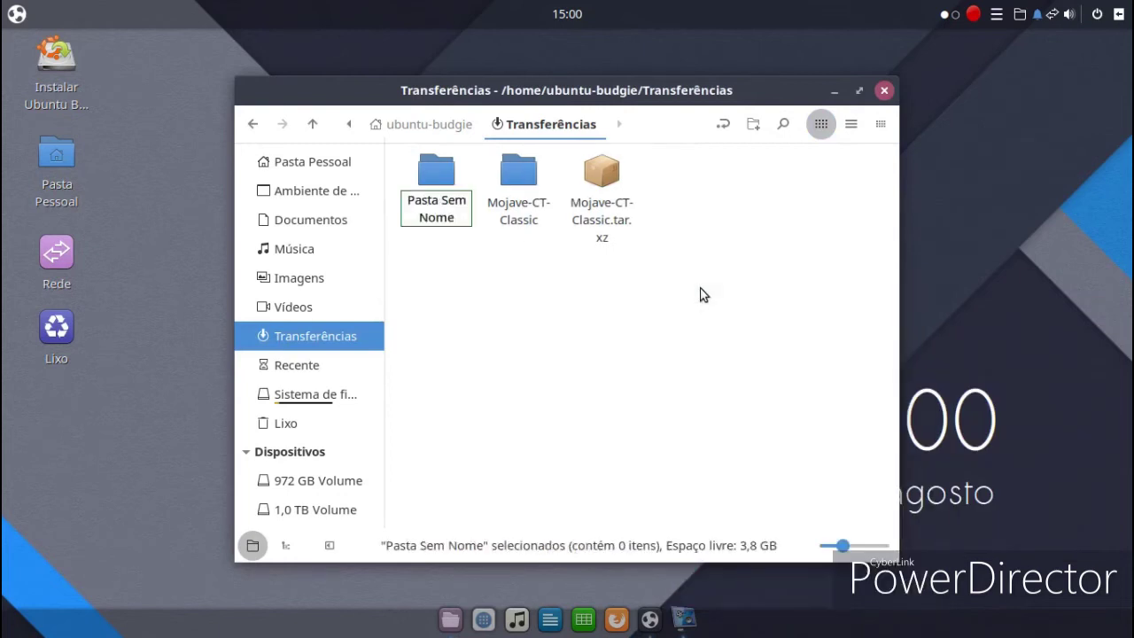
left_click(454, 204)
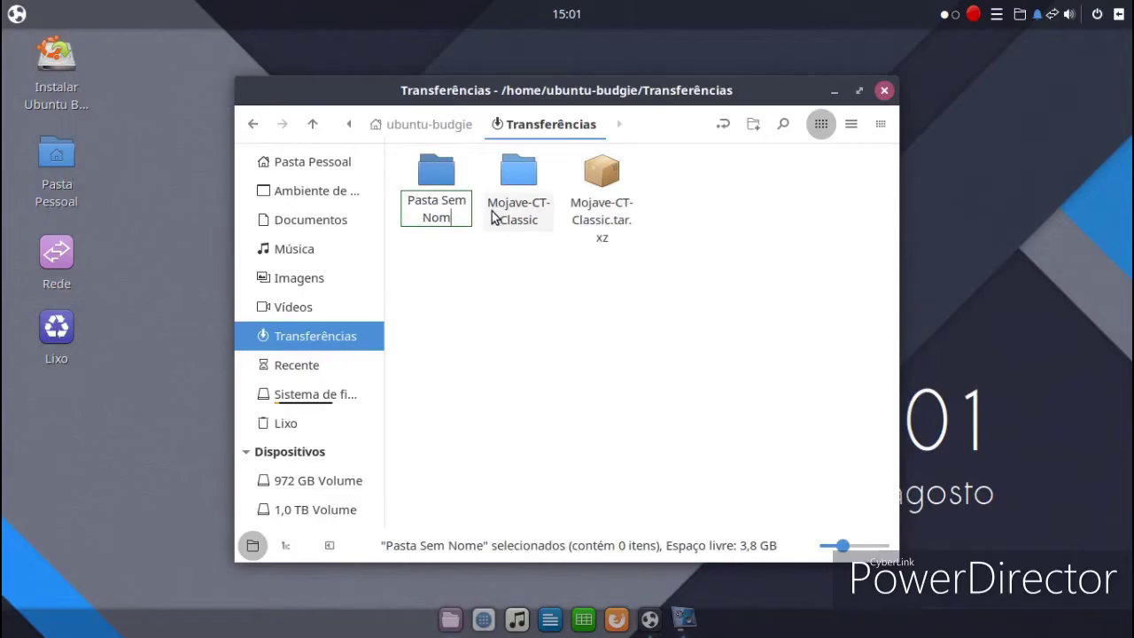
key("BackSpace")
key("BackSpace")
key("BackSpace")
key("BackSpace")
key("BackSpace")
key("BackSpace")
key("BackSpace")
key("BackSpace")
key("BackSpace")
key("BackSpace")
key("BackSpace")
key("BackSpace")
key("BackSpace")
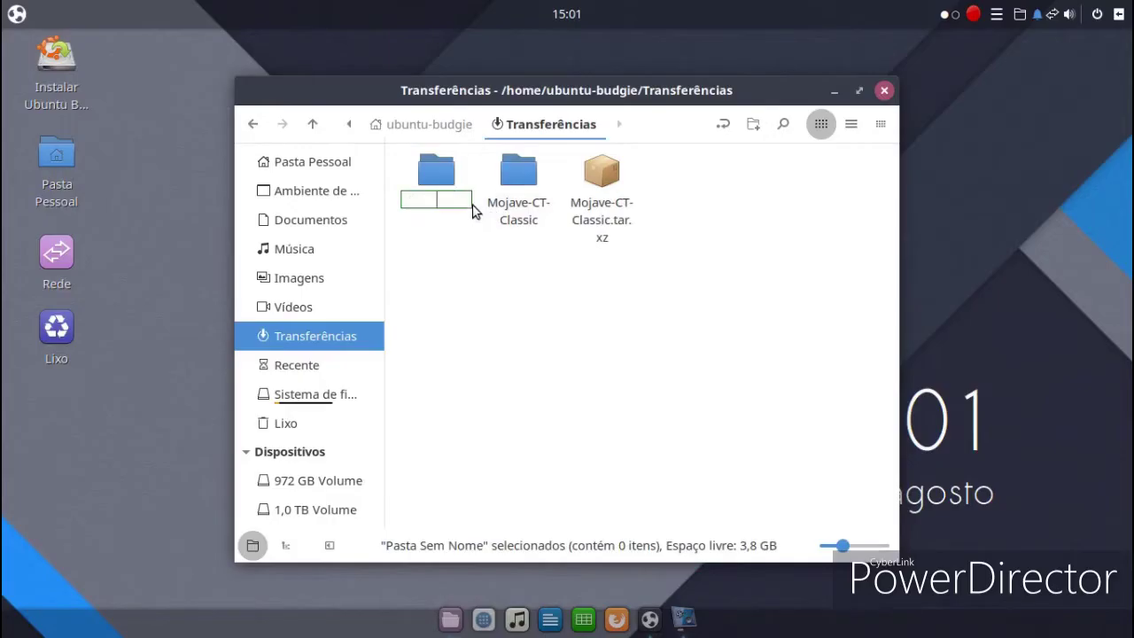
type(".icons")
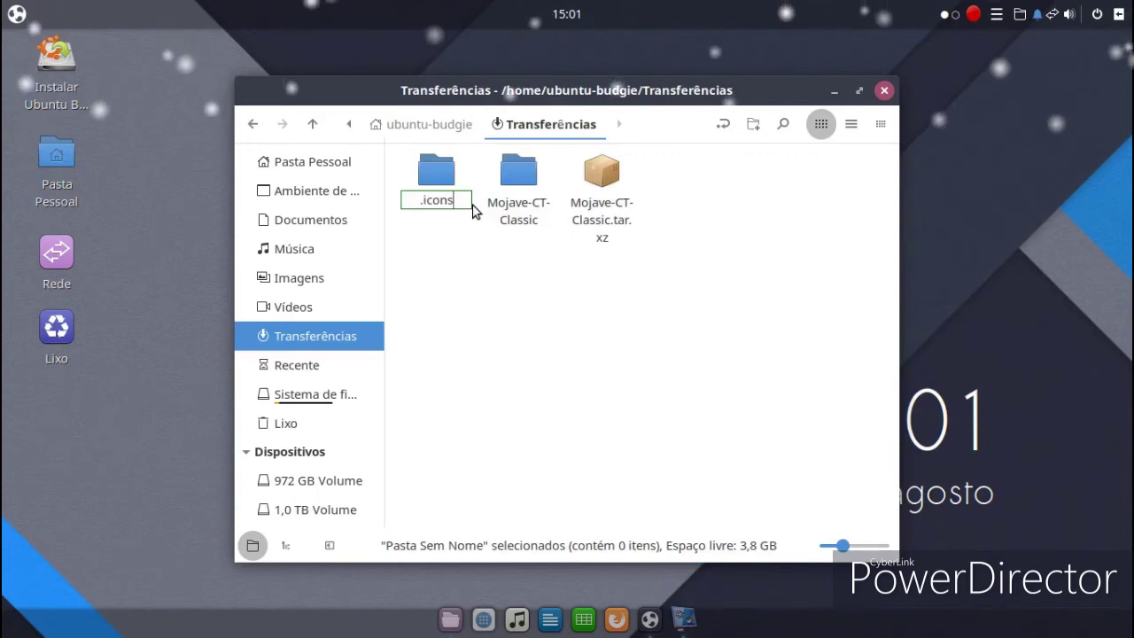
key("Return")
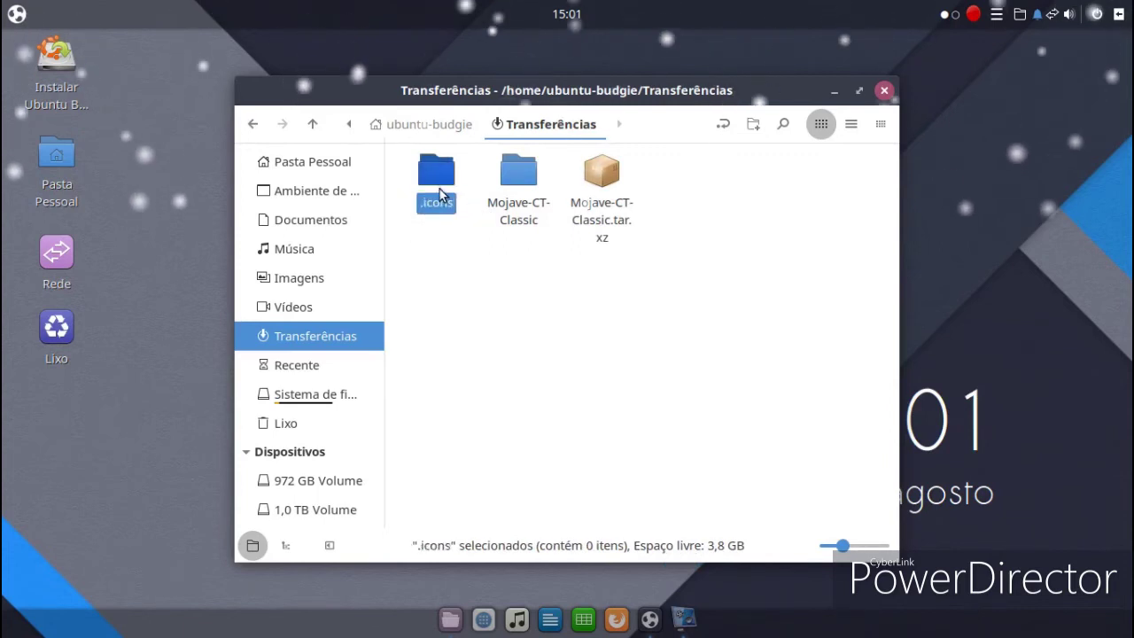
Step: Paste the copied Mojave-CT-Classic folder into the .icons folder
double_click(443, 195)
right_click(479, 218)
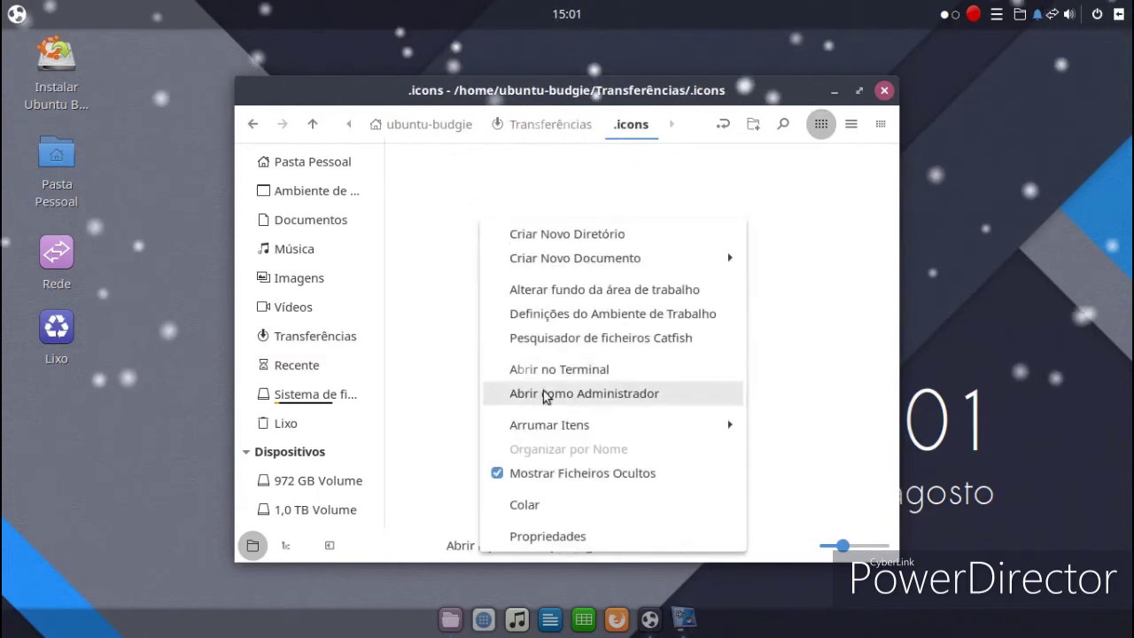
left_click(562, 498)
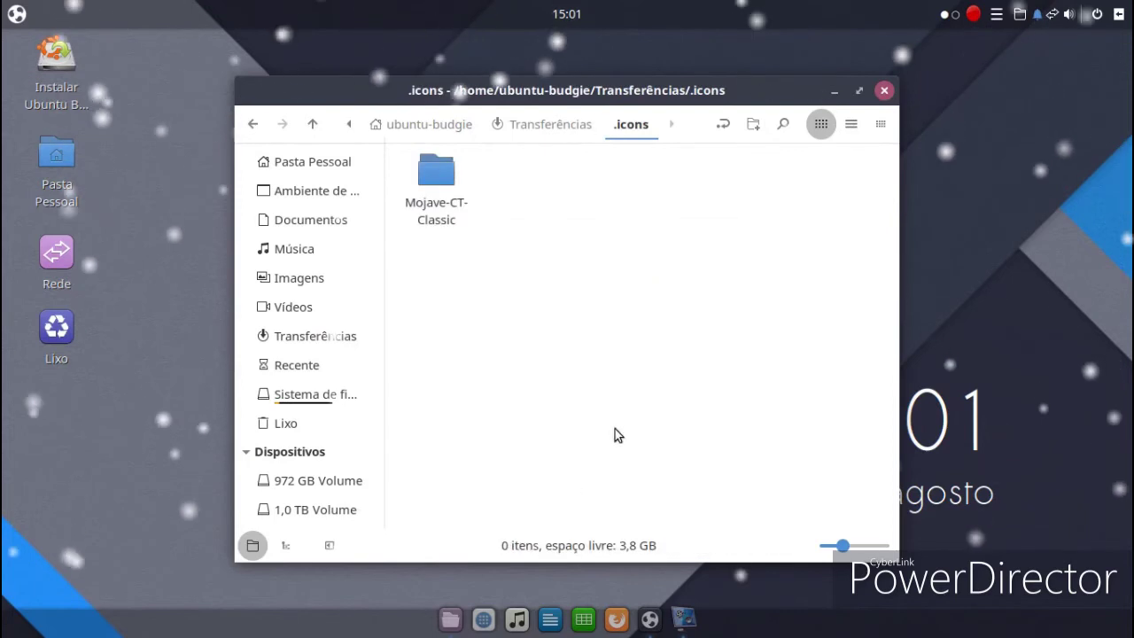
Step: Try the list and icon views and file search, create an untitled folder in .icons, and switch to the editable path and compact view
left_click(853, 124)
left_click(820, 125)
left_click(781, 125)
left_click(754, 124)
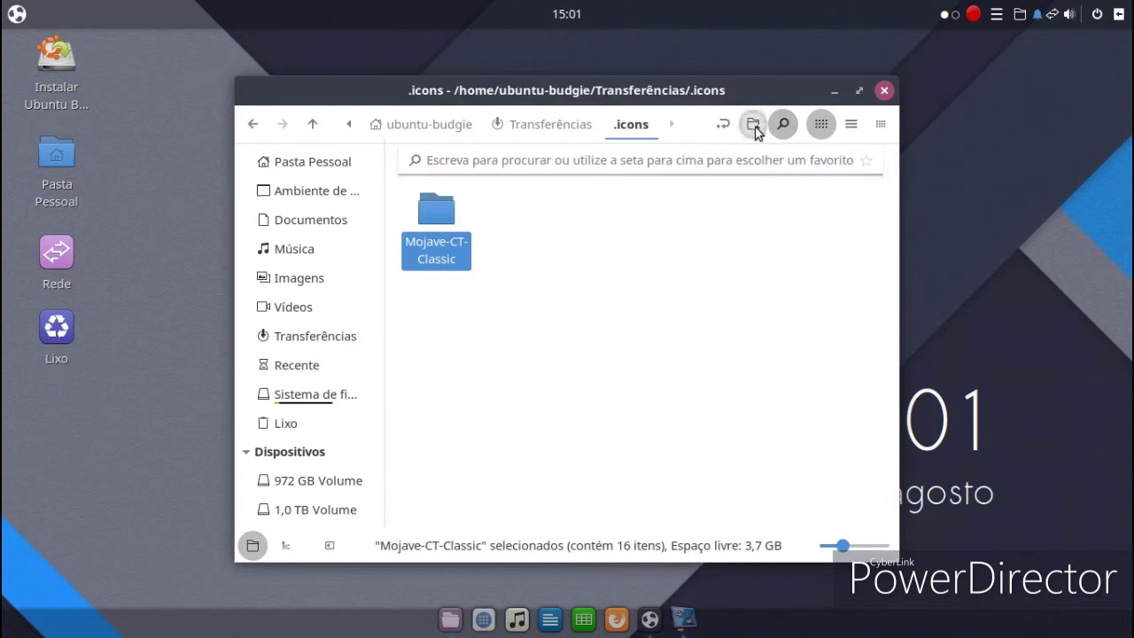
left_click(723, 124)
left_click(883, 130)
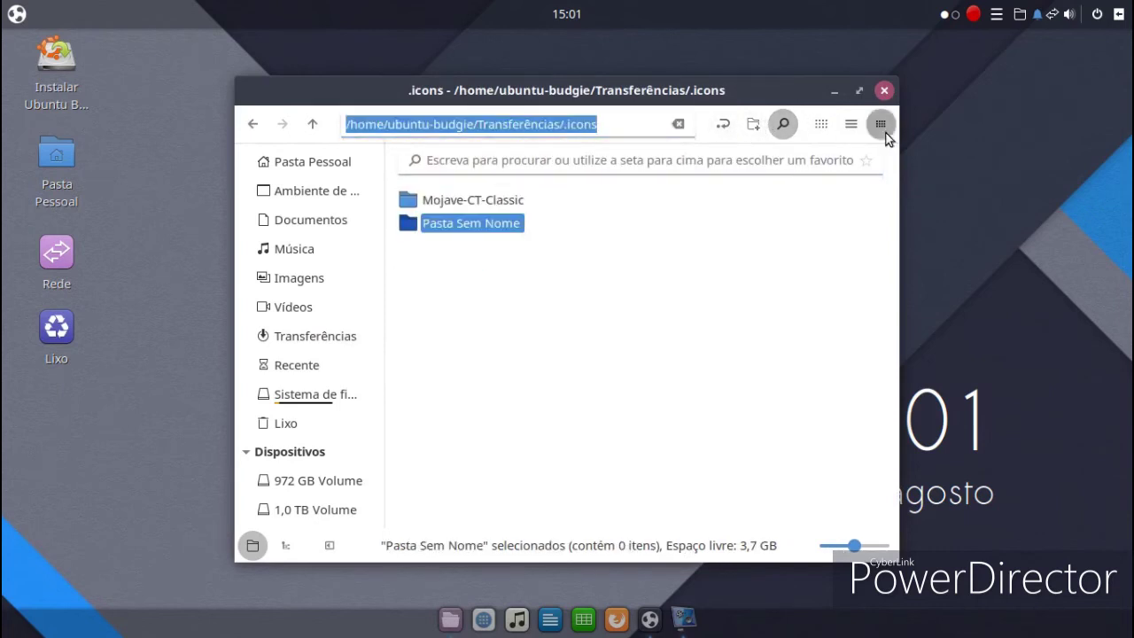
Step: View the Documentos, Imagens and Vídeos folders, and close the file manager
left_click(318, 223)
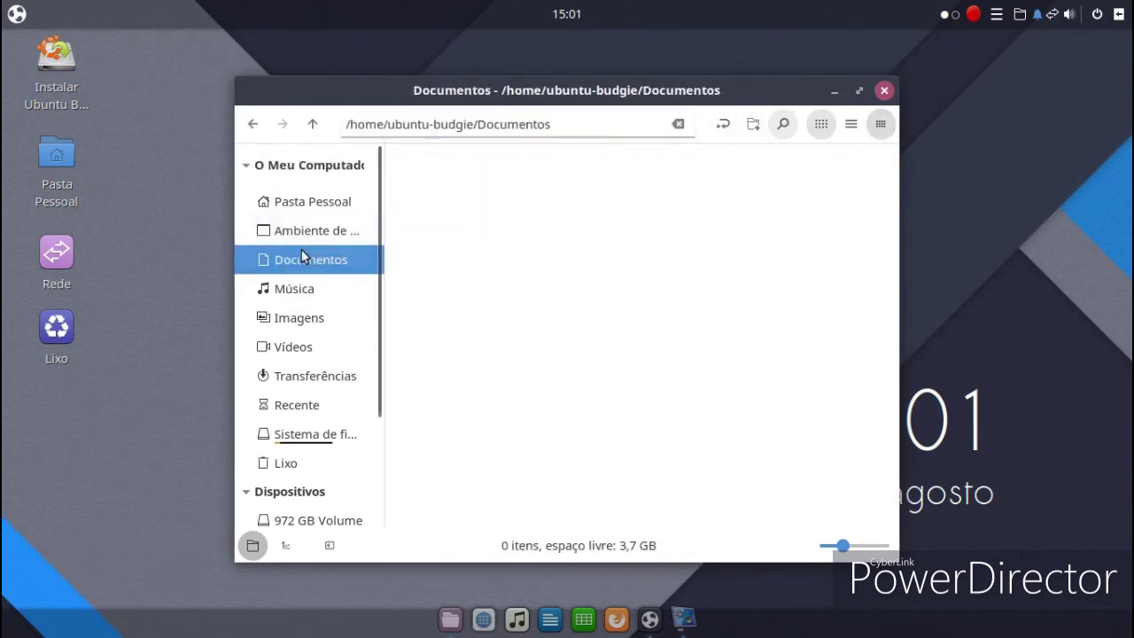
left_click(288, 319)
left_click(292, 349)
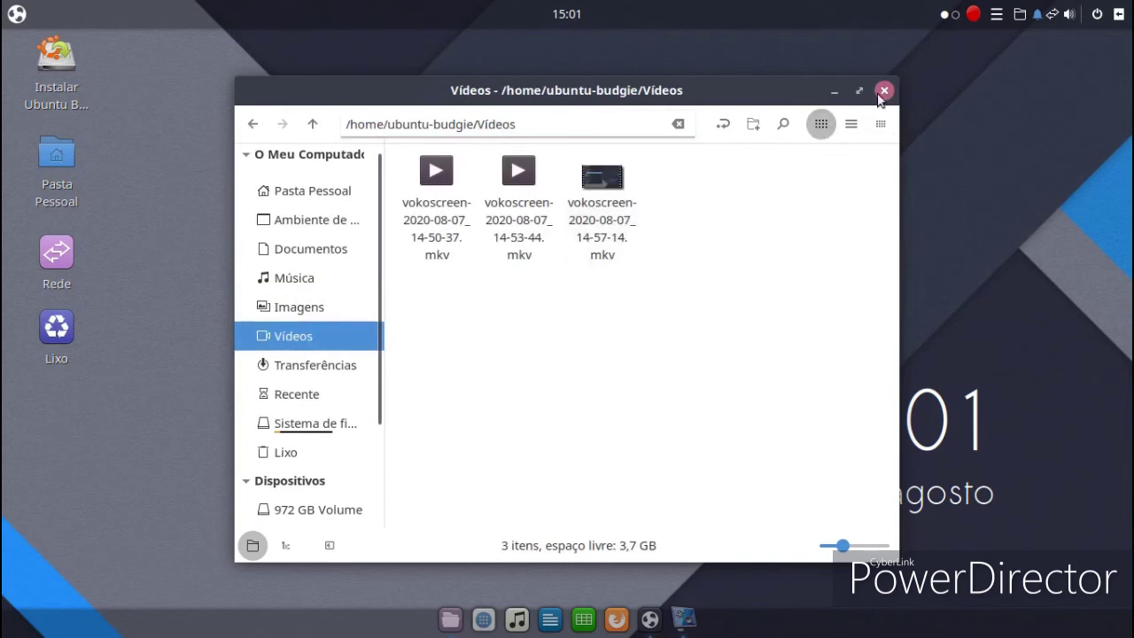
left_click(883, 91)
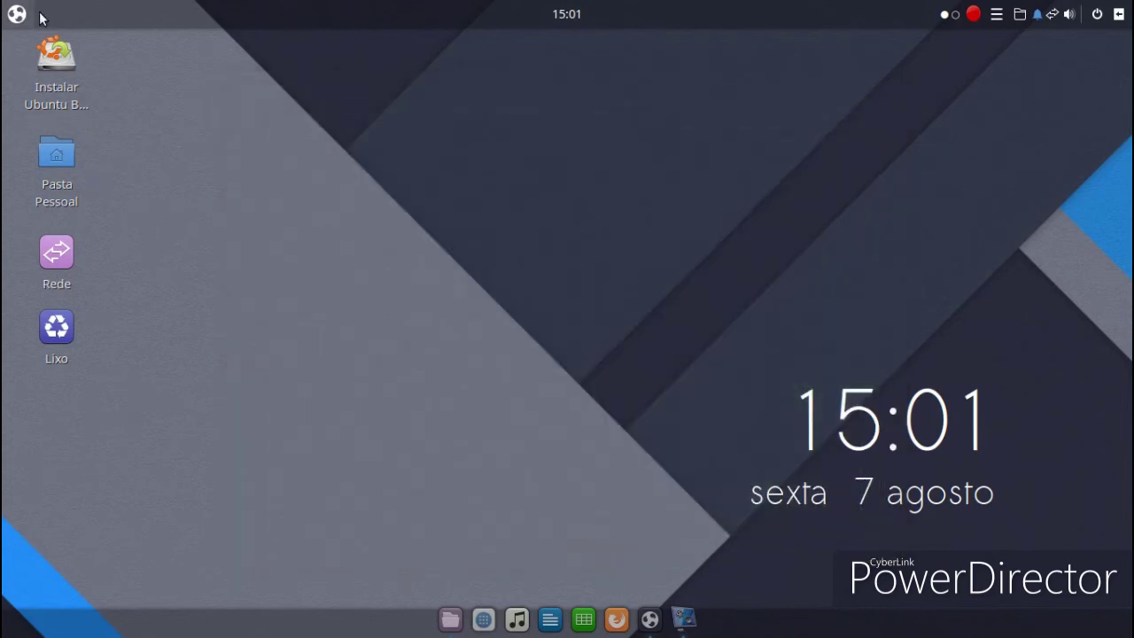
Step: Search the installed applications for "plan" and open Plank Preferences
left_click(17, 13)
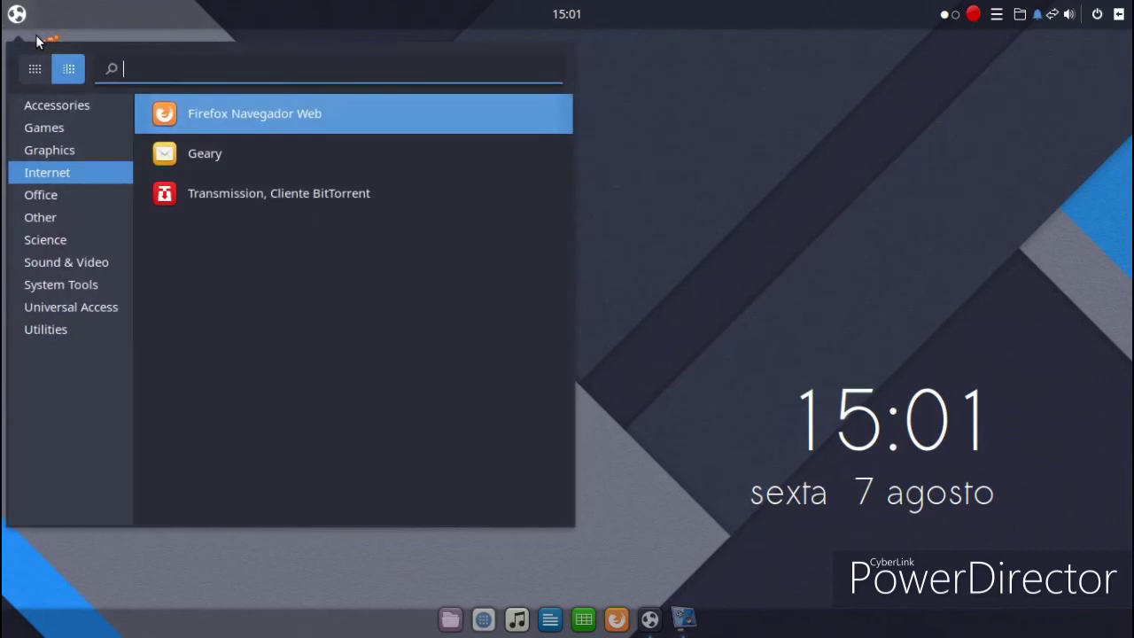
type("plan")
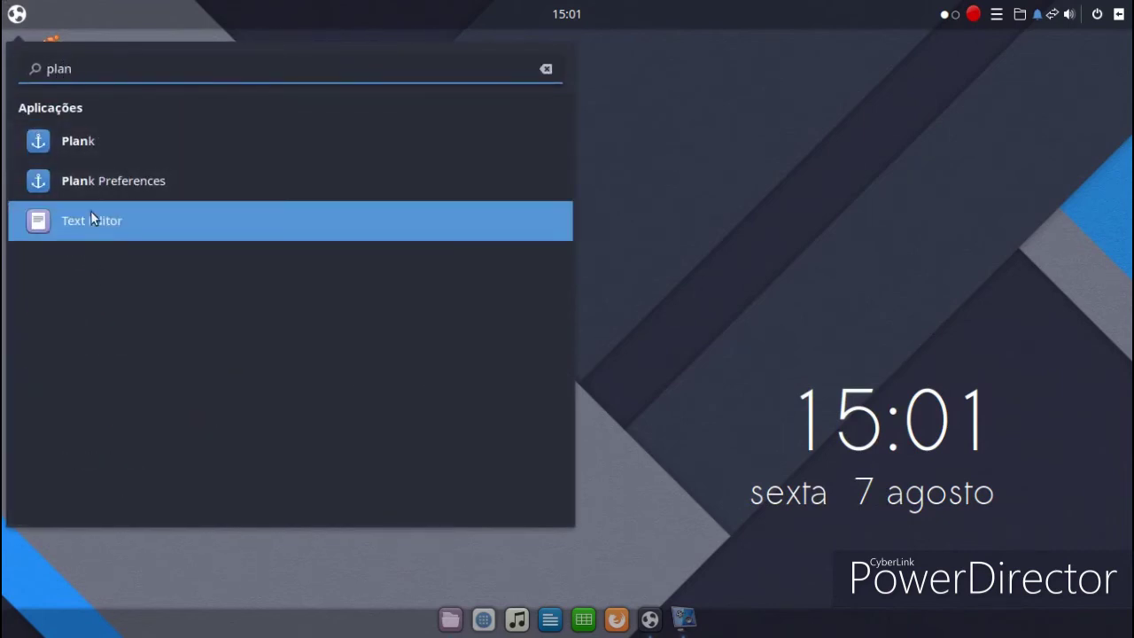
left_click(86, 184)
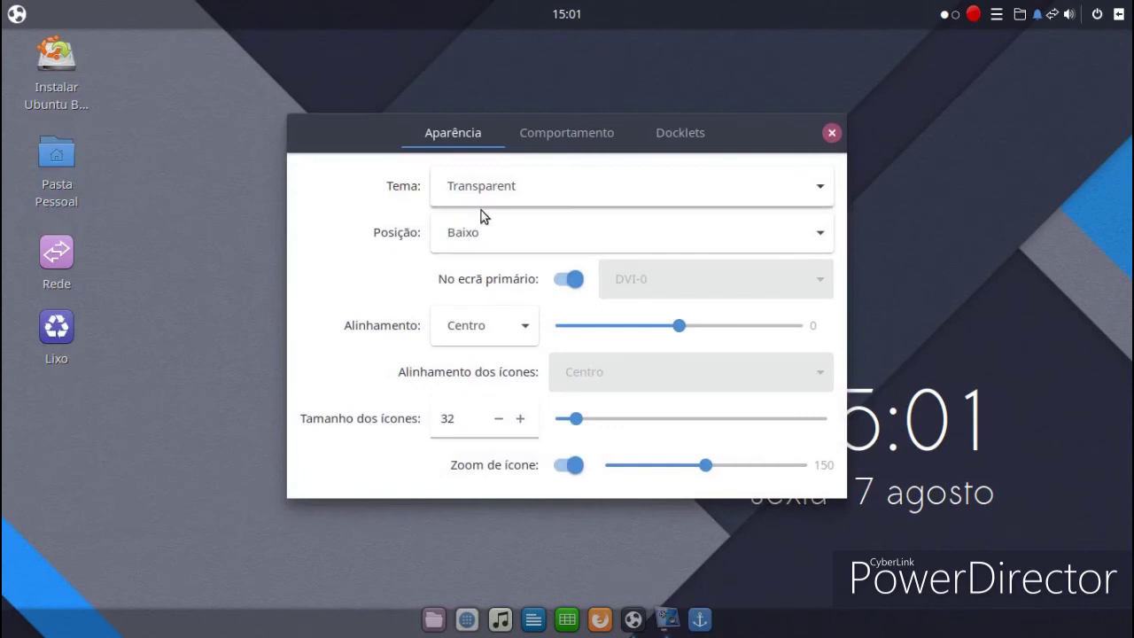
Step: Set the dock's icon size to 49 and its theme to Gtk+
left_click_drag(577, 421, 621, 421)
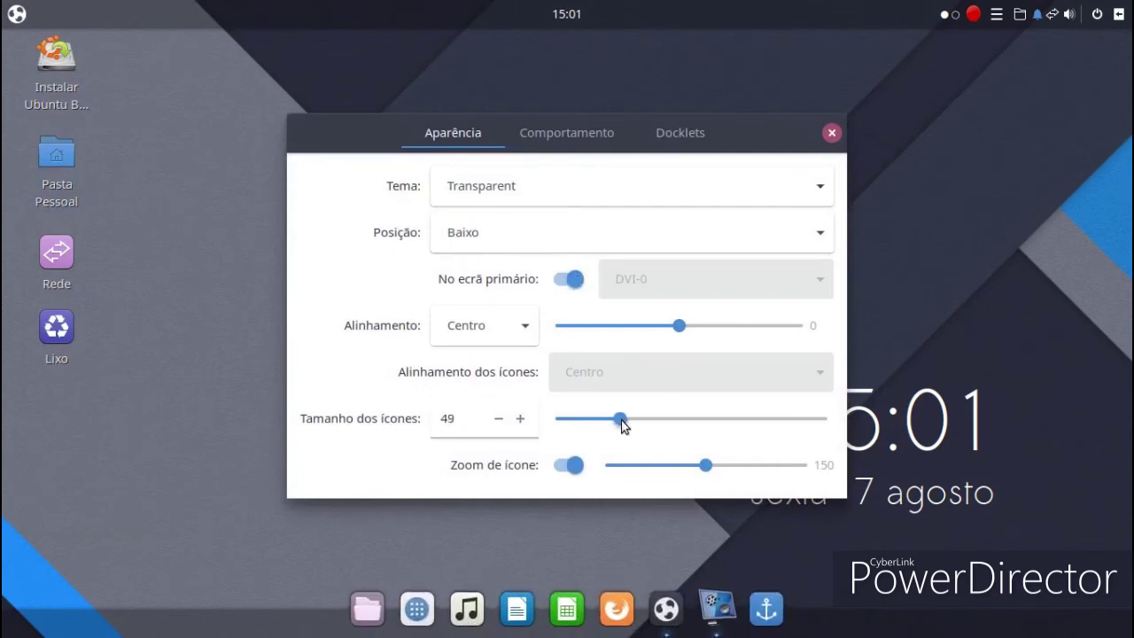
left_click(475, 186)
left_click(485, 147)
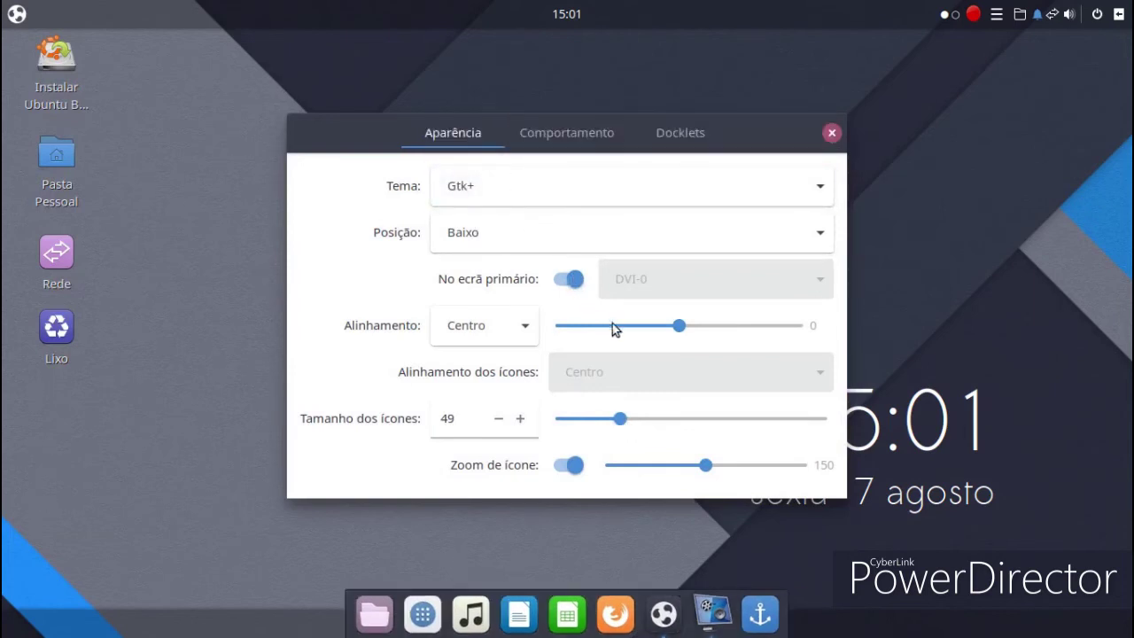
Step: Set the dock's position to Direita, keeping its alignment at Centro, and close the dock preferences
left_click(526, 327)
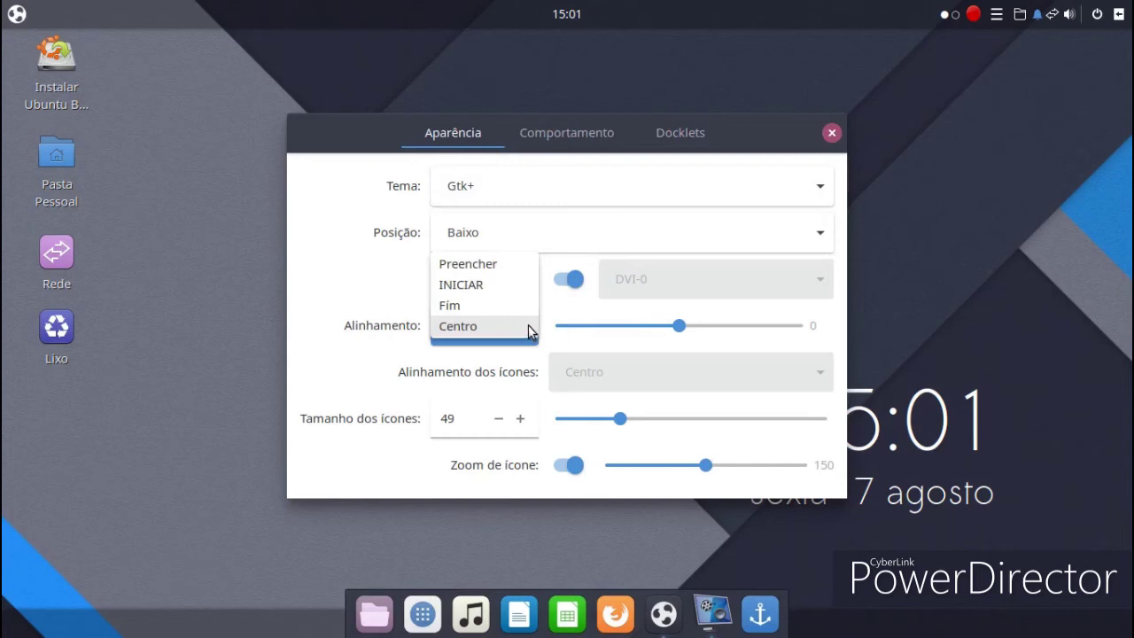
left_click(685, 240)
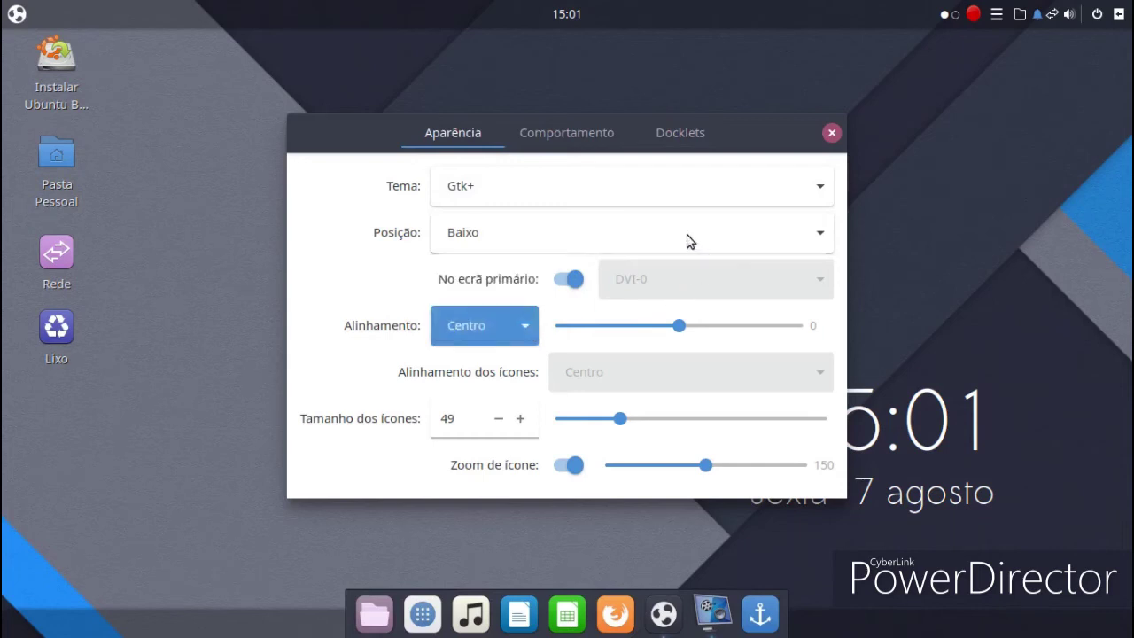
left_click(636, 232)
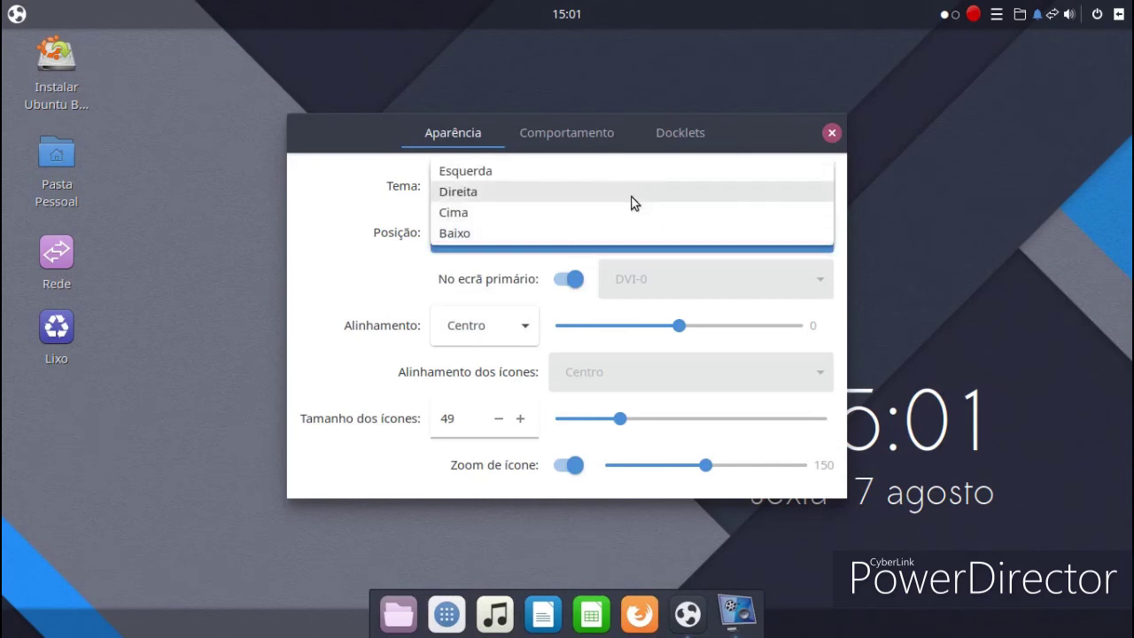
left_click(631, 193)
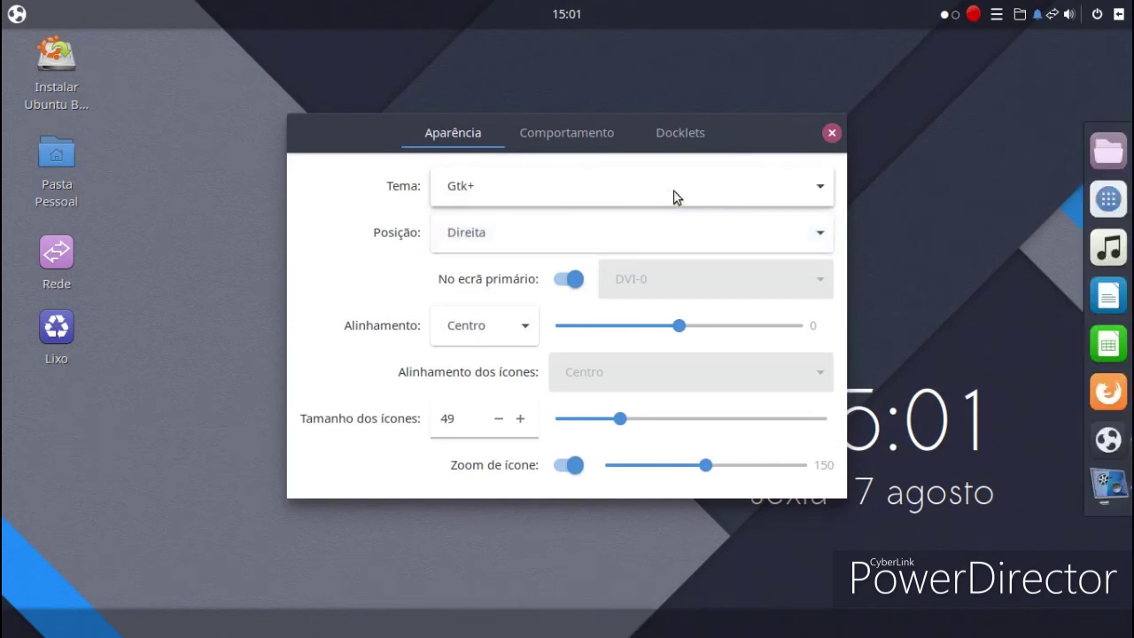
left_click(831, 134)
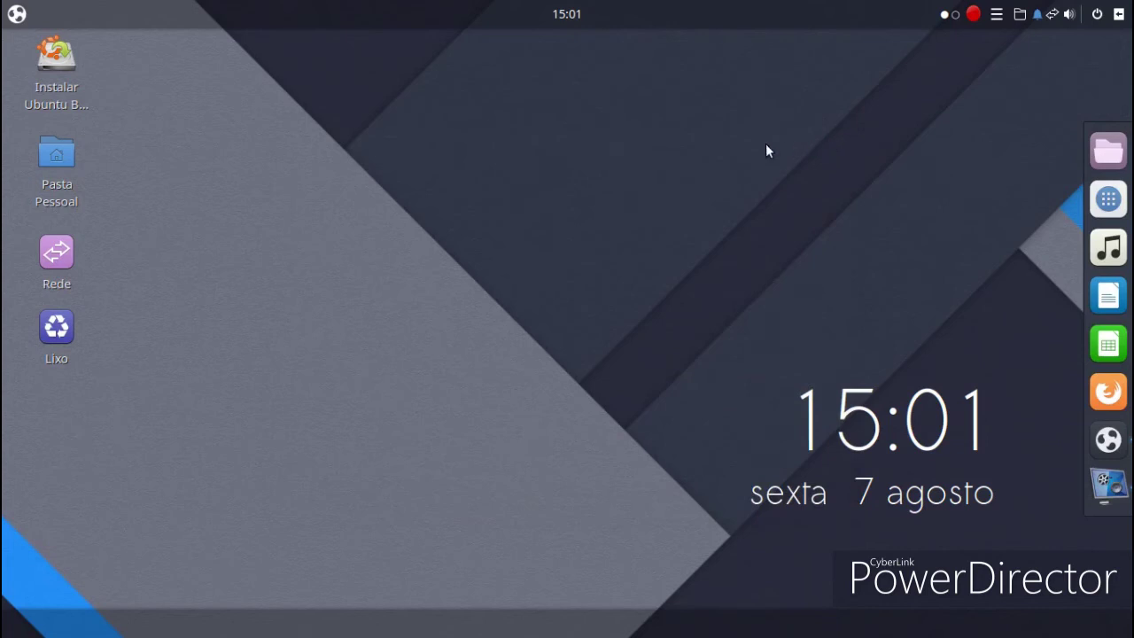
Step: Switch the applications menu to the icon grid and open the Color settings from it
left_click(16, 13)
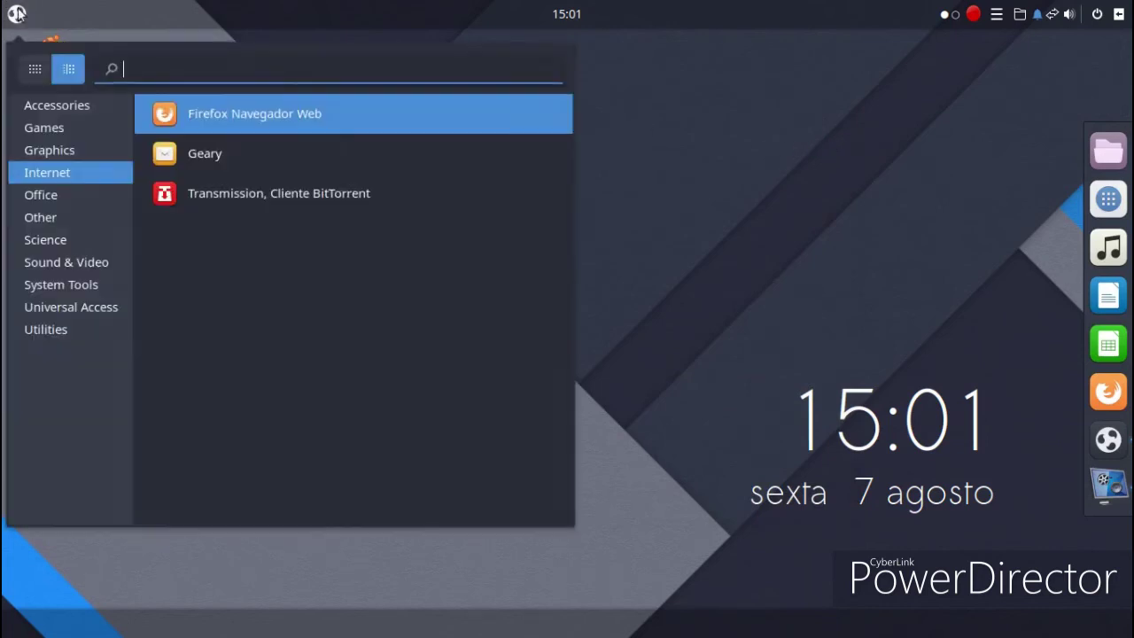
left_click(66, 128)
left_click(35, 69)
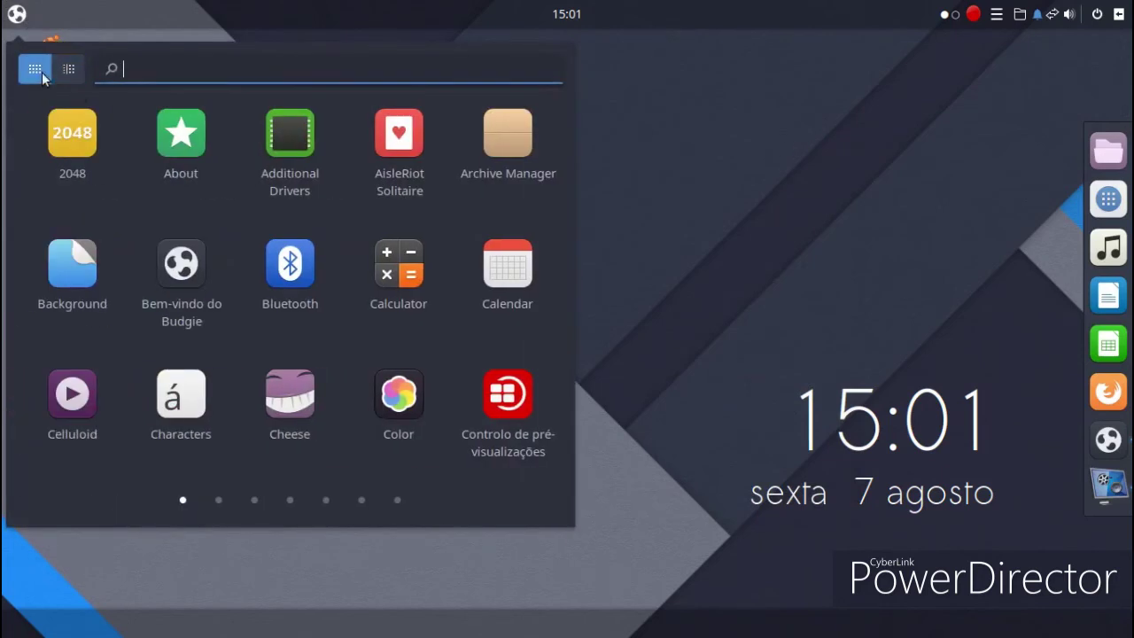
scroll(262, 153, "down", 1)
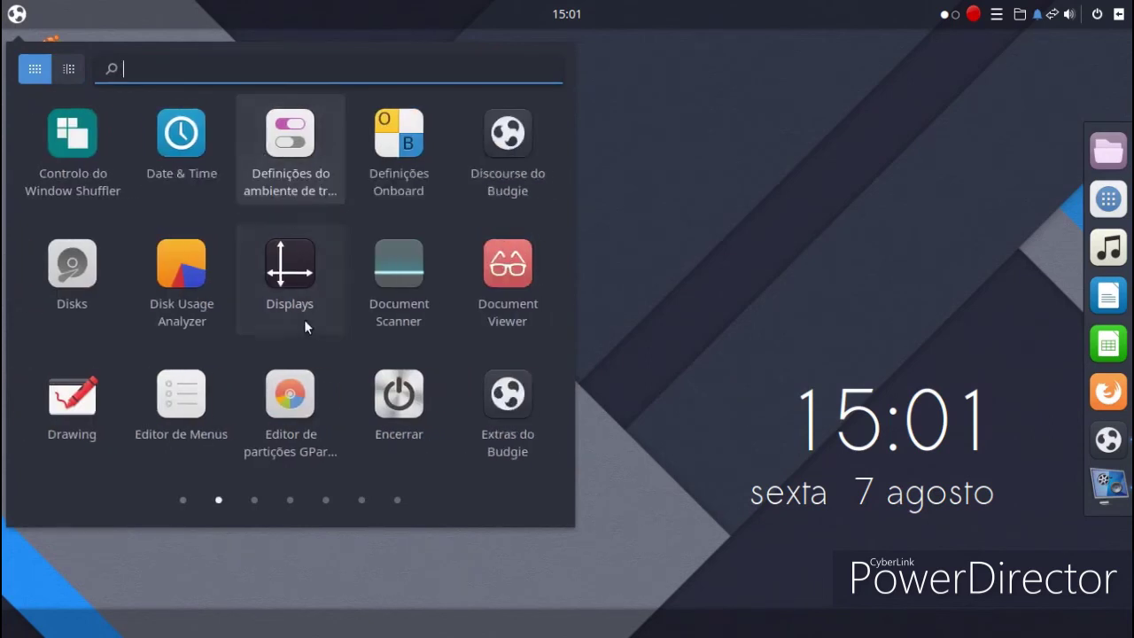
scroll(303, 319, "up", 1)
left_click(396, 411)
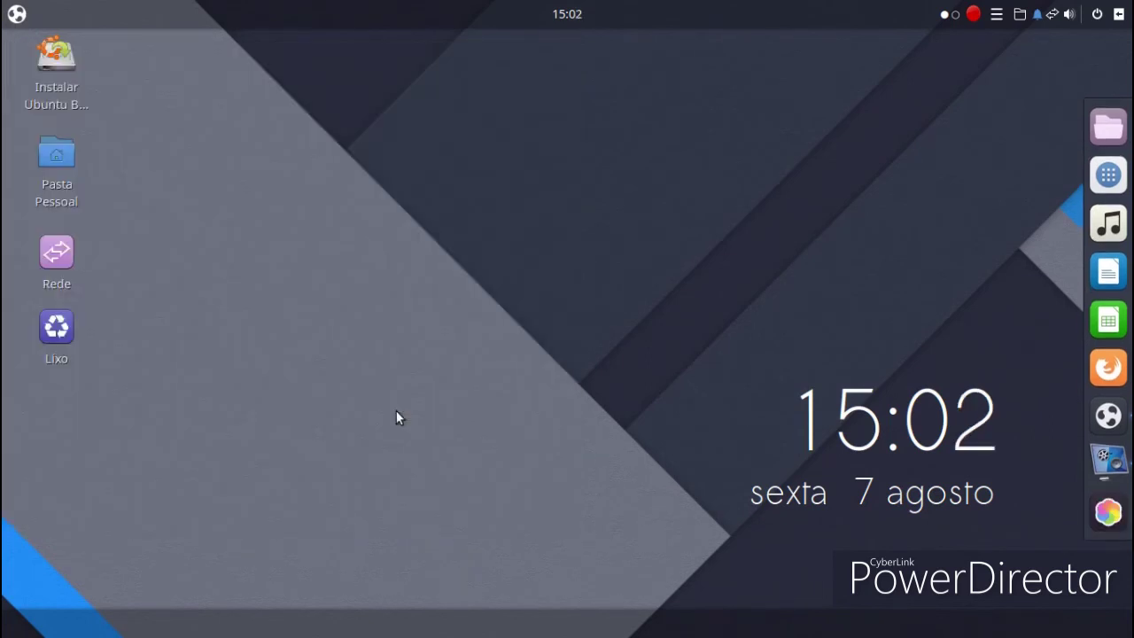
Step: View the Search settings and the per-application settings of AisleRiot Solitaire, Background and Bem-vindo do Budgie
left_click(219, 160)
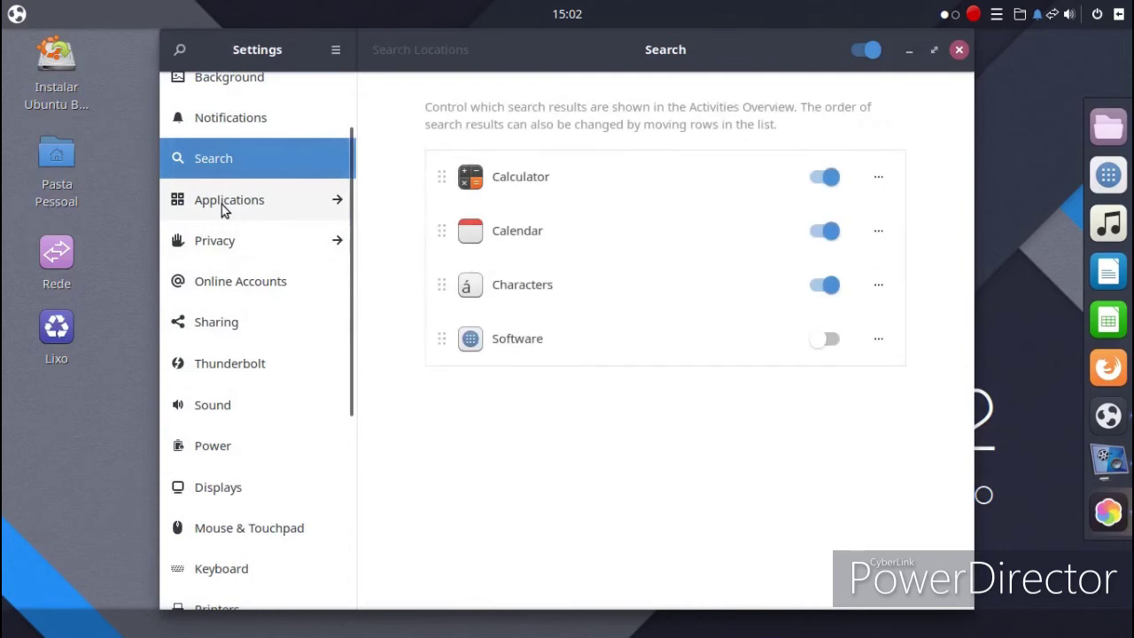
left_click(221, 202)
left_click(228, 225)
left_click(229, 256)
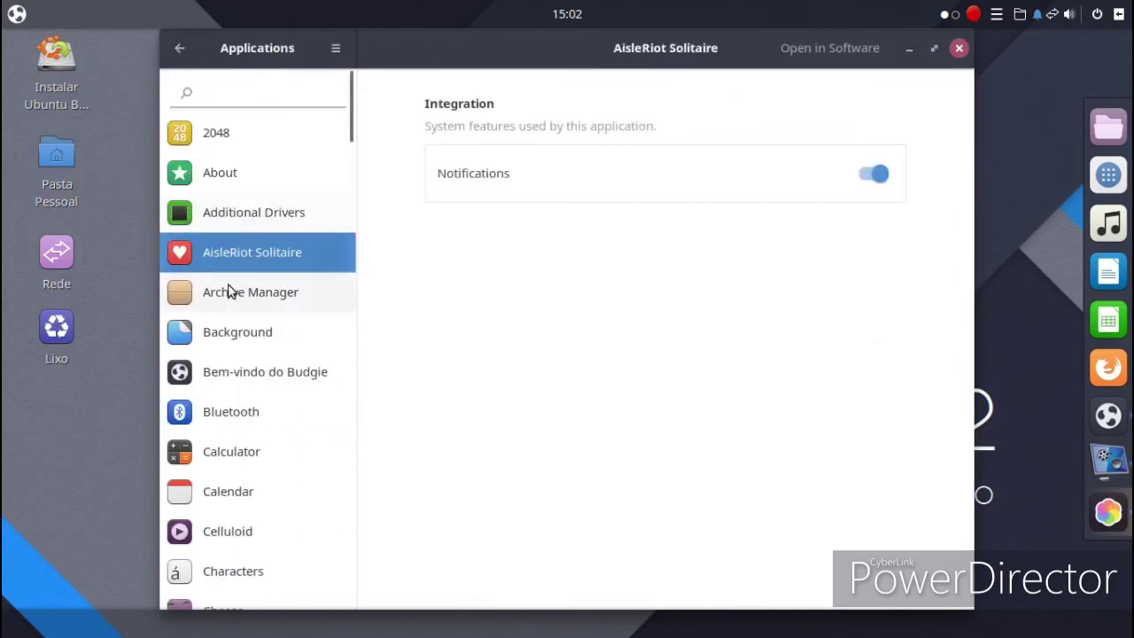
left_click(236, 331)
left_click(236, 371)
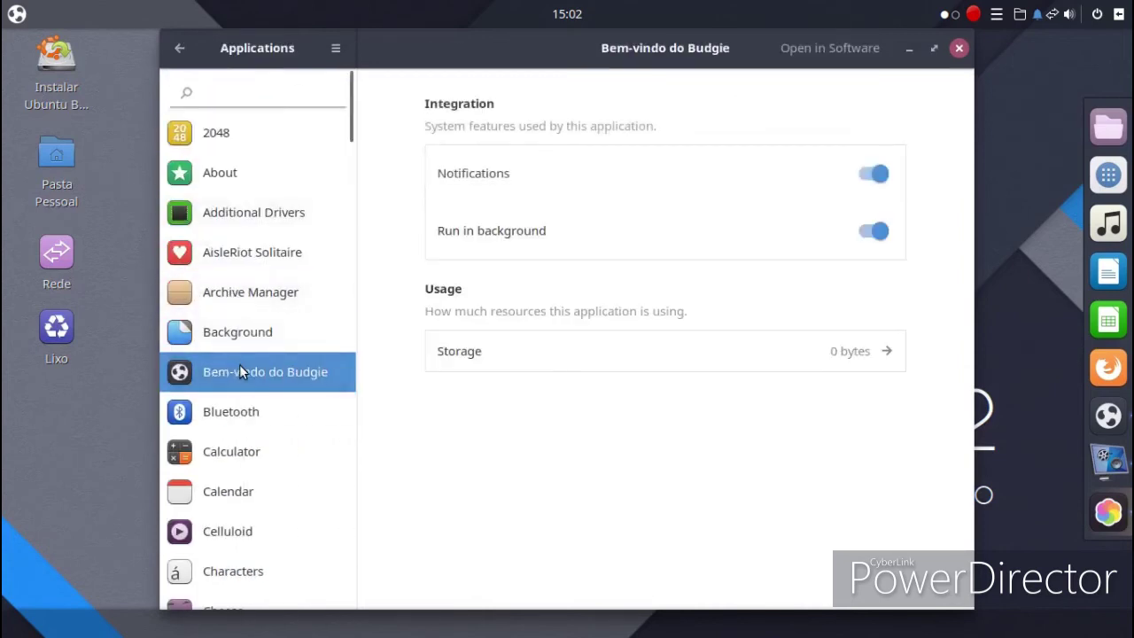
Step: View the application settings of Celluloid, Date & Time and Definições do ambiente de trabalho Budgie
scroll(212, 369, "down", 5)
left_click(249, 270)
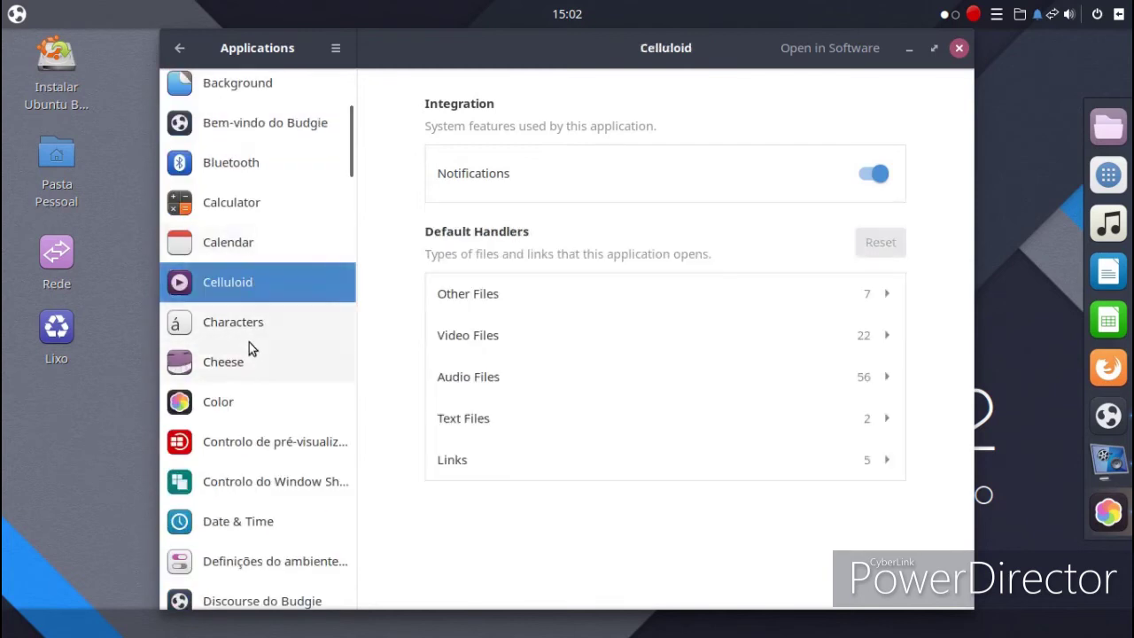
scroll(251, 372, "down", 3)
left_click(259, 362)
left_click(257, 403)
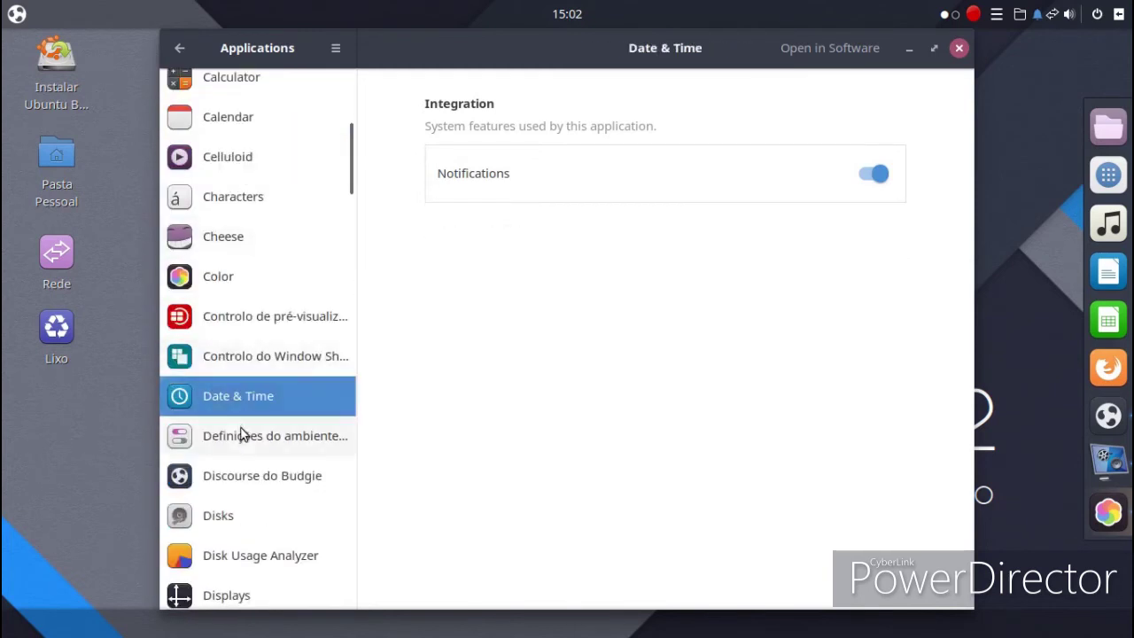
left_click(240, 432)
scroll(241, 421, "down", 4)
scroll(248, 409, "down", 3)
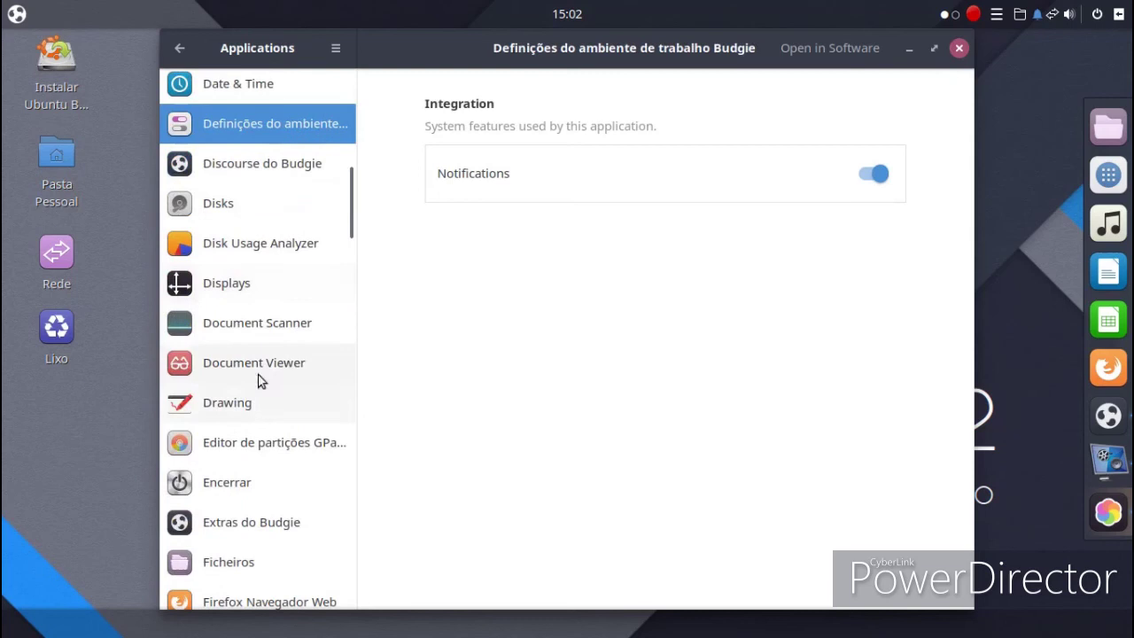
Step: View the application settings of Document Scanner, Drawing, Firefox Navegador Web and Instalar Ubuntu Budgie 20.04.1 LTS
left_click(257, 323)
left_click(271, 409)
scroll(270, 416, "down", 4)
left_click(268, 420)
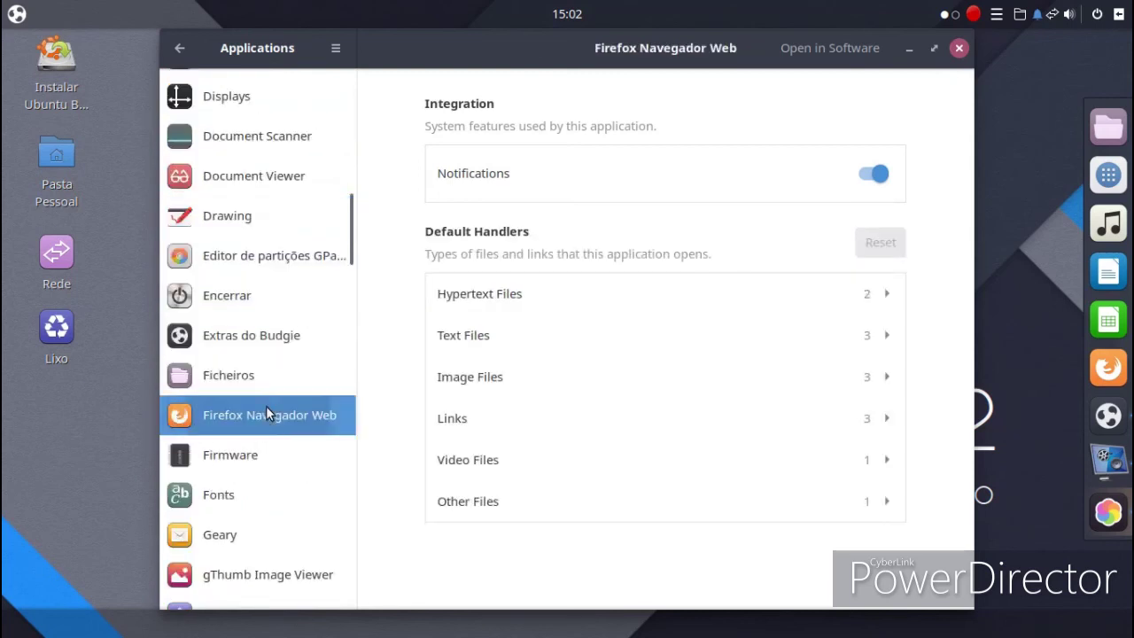
scroll(265, 412, "down", 7)
left_click(274, 390)
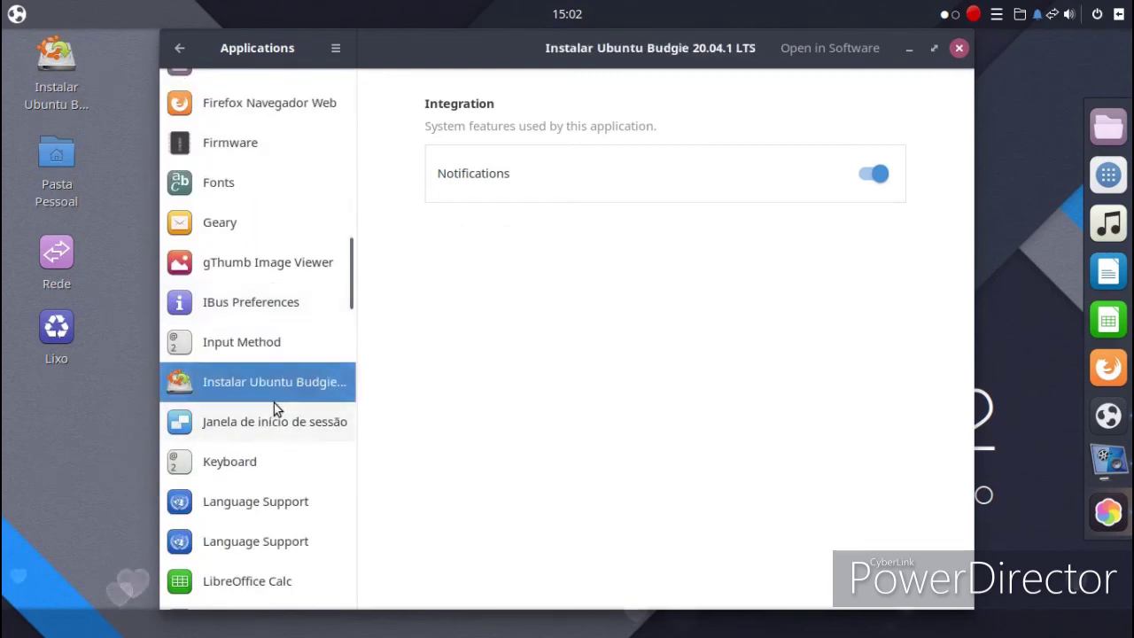
Step: Browse the rest of the application list, view the settings of Power Statistics and System Monitor, and close Settings
scroll(272, 405, "down", 10)
scroll(270, 406, "down", 13)
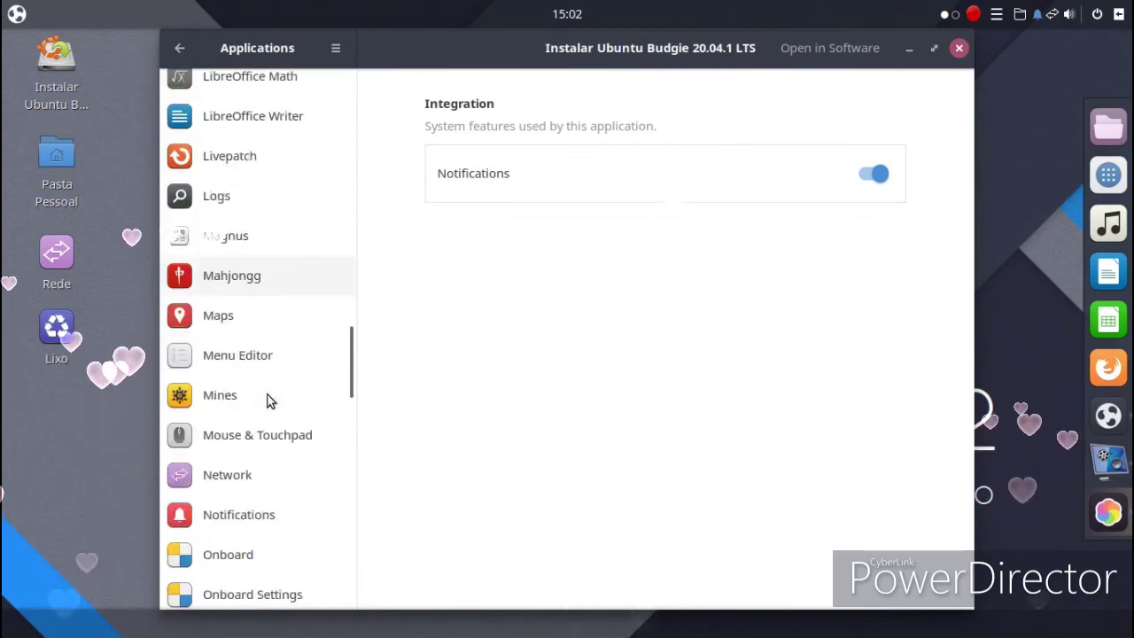
left_click(268, 381)
left_click(264, 419)
left_click(261, 459)
scroll(258, 470, "down", 4)
scroll(257, 469, "down", 20)
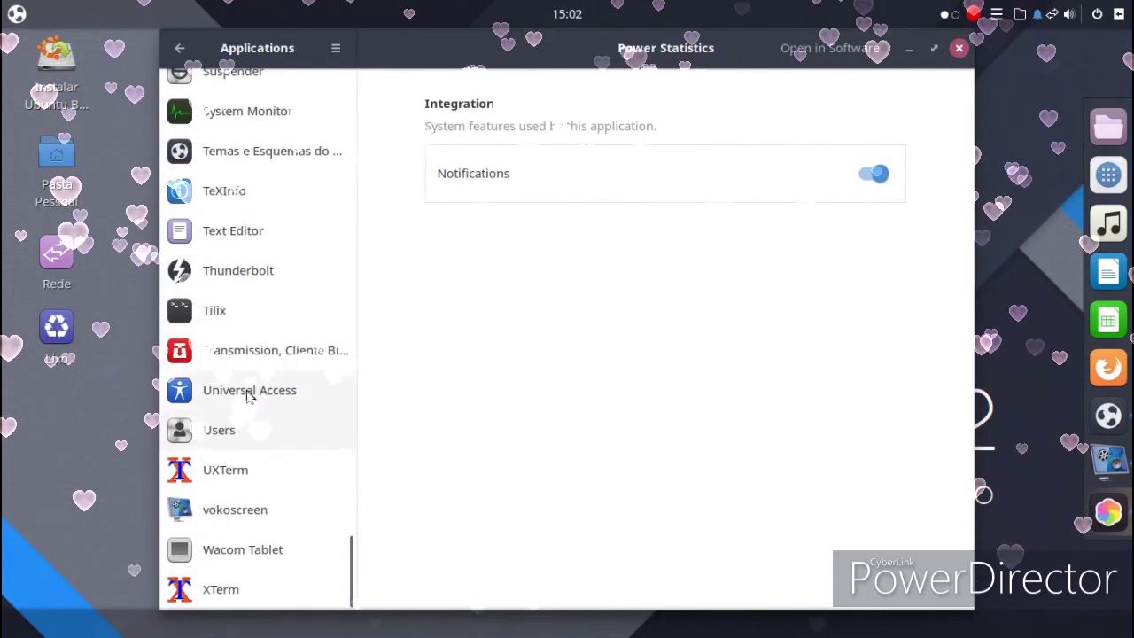
left_click(197, 121)
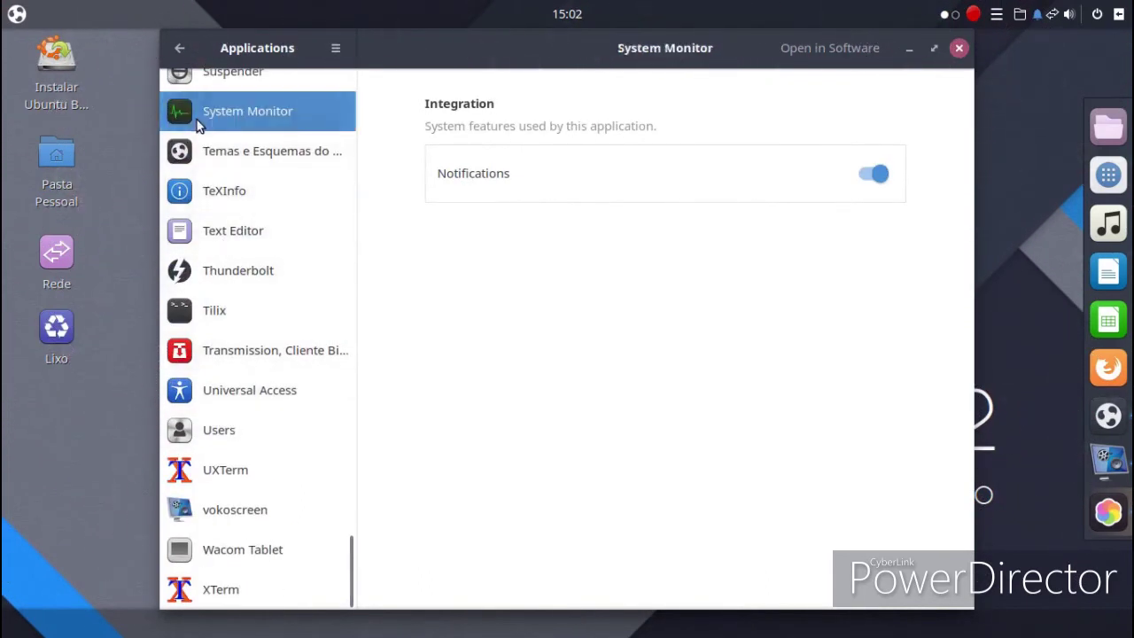
left_click(959, 49)
Step: Search the installed applications for "plan", review the appearance options in Plank Preferences, and close them
left_click(16, 19)
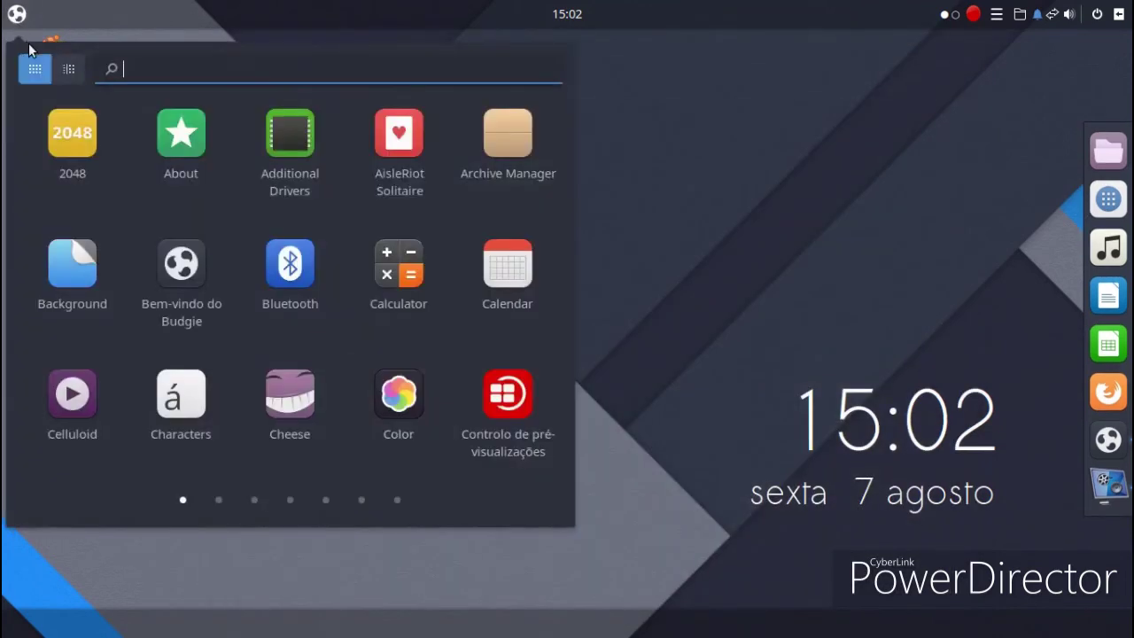
scroll(230, 174, "down", 1)
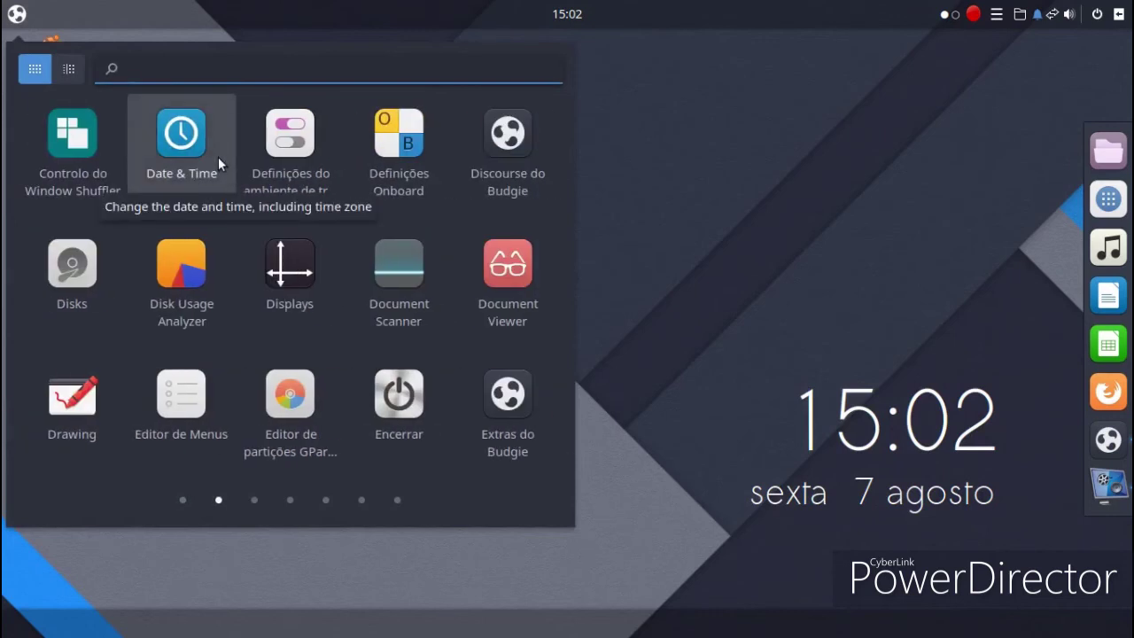
type("plan")
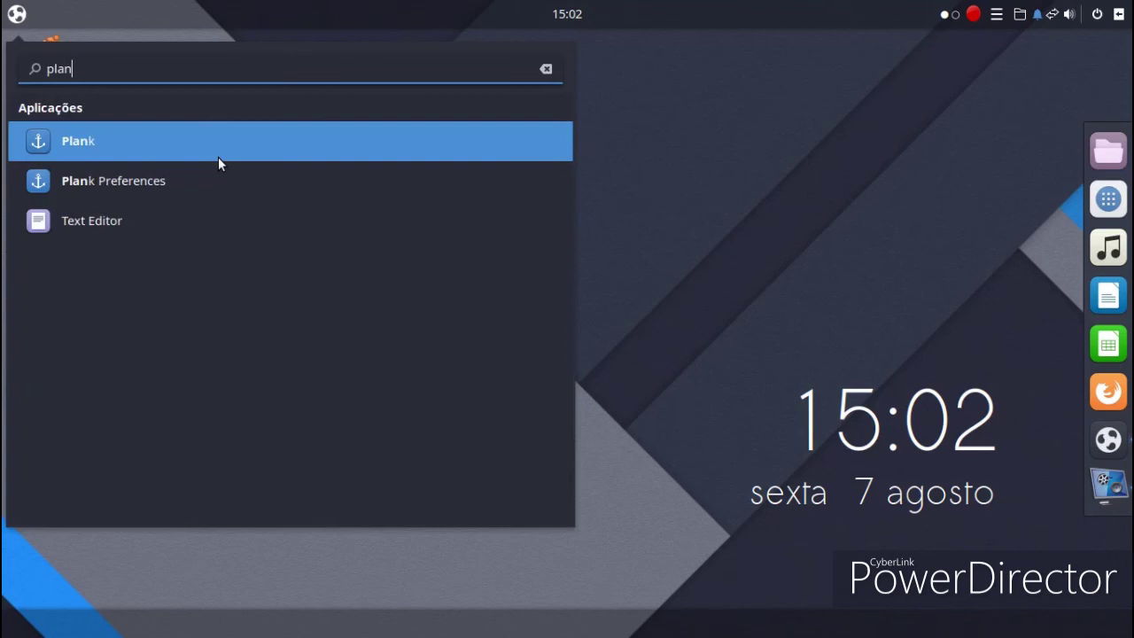
left_click(210, 168)
left_click(480, 185)
left_click(481, 186)
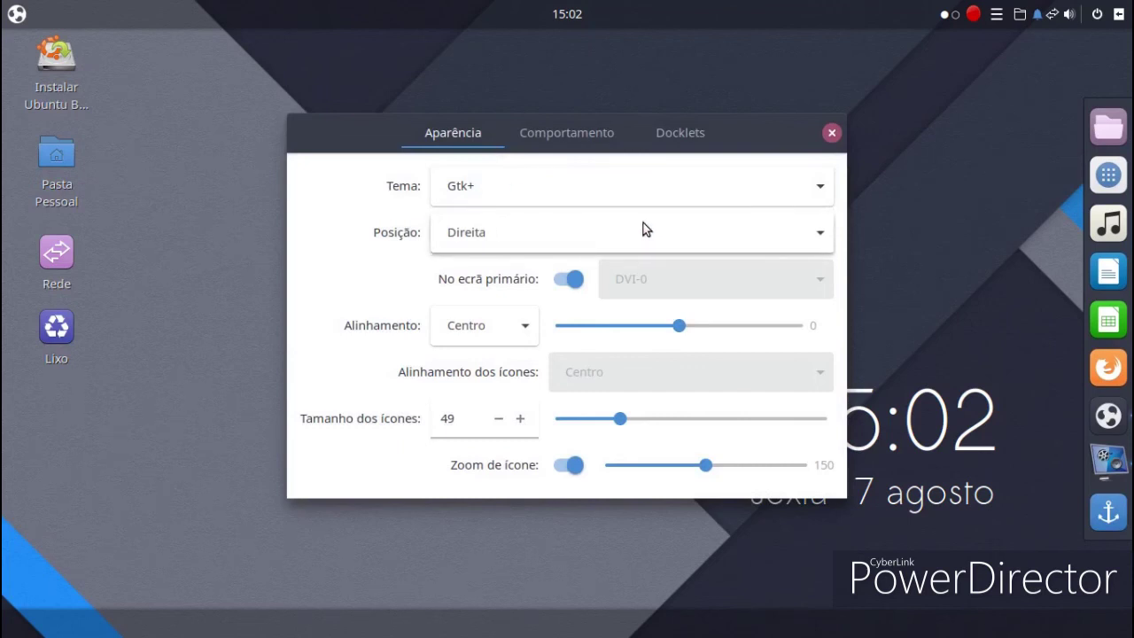
left_click(831, 134)
Step: Open the Budgie desktop settings and look through the available icon themes in the Estilo section
left_click(17, 14)
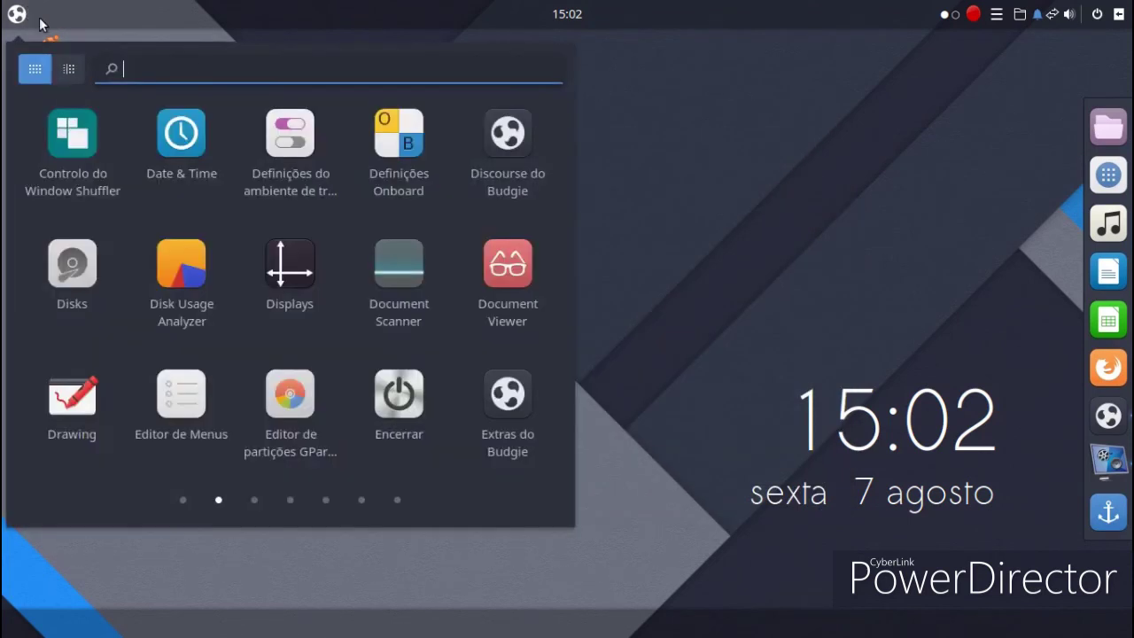
left_click(291, 132)
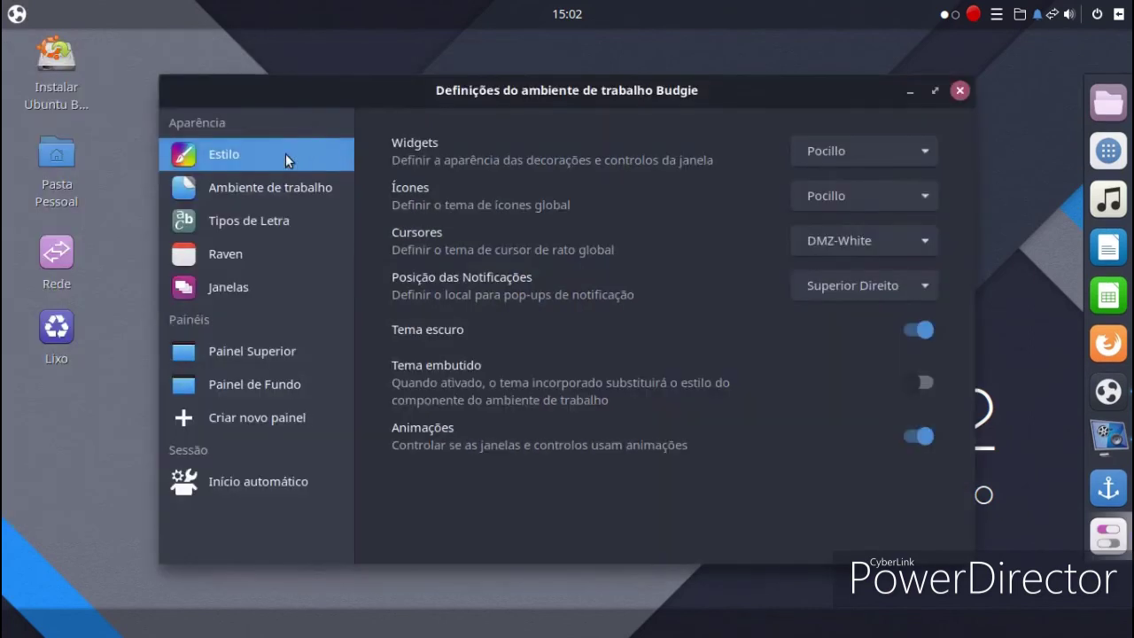
left_click(826, 199)
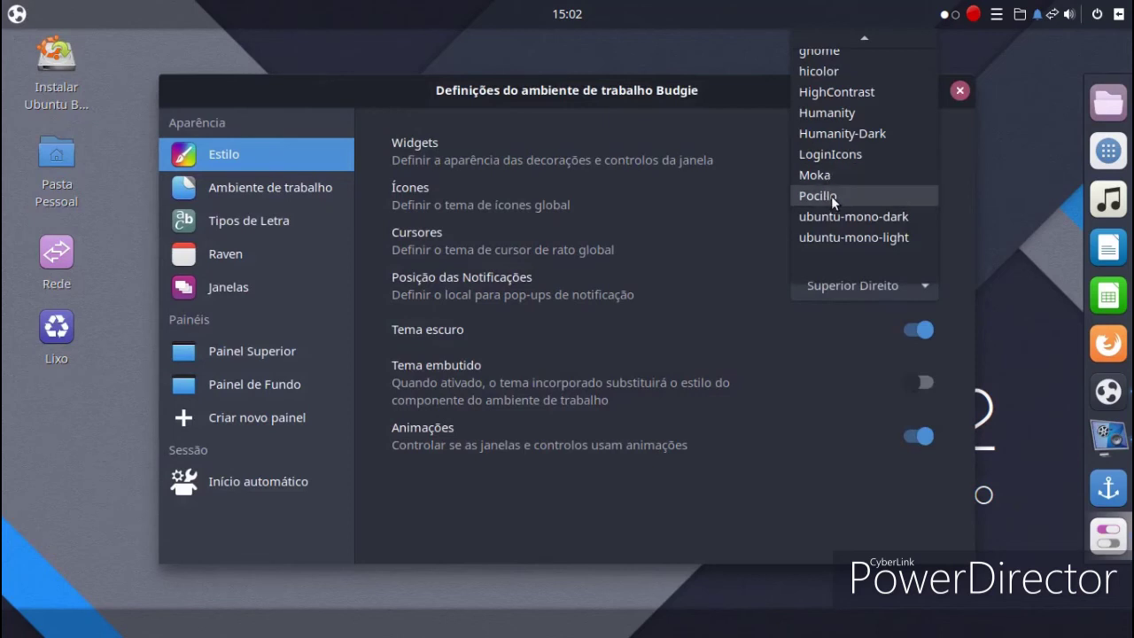
scroll(830, 196, "up", 2)
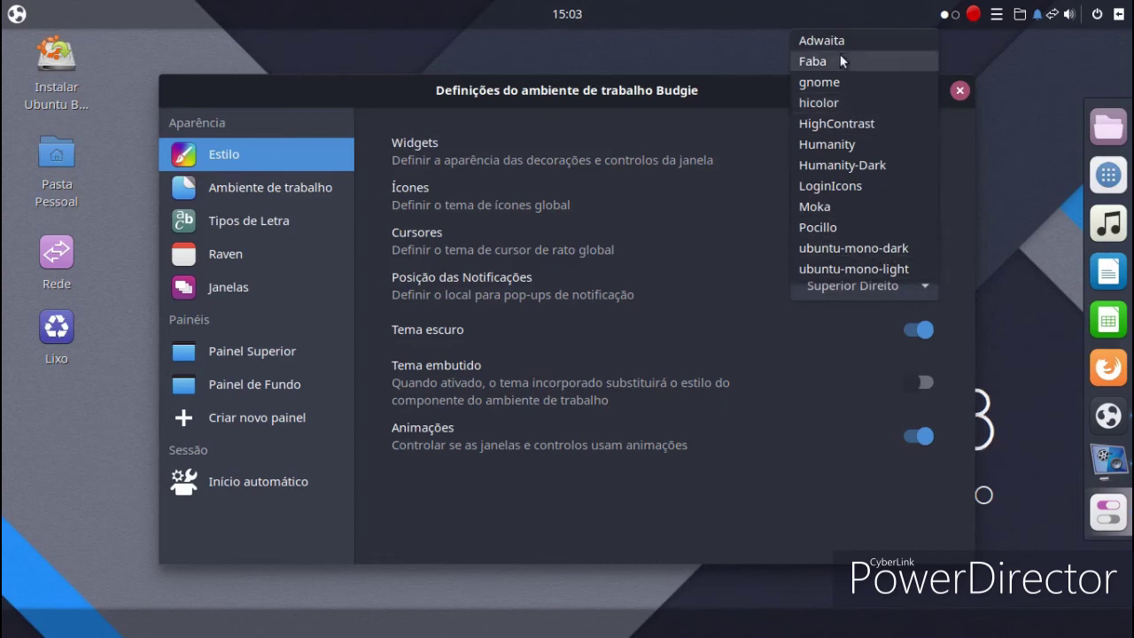
left_click(478, 206)
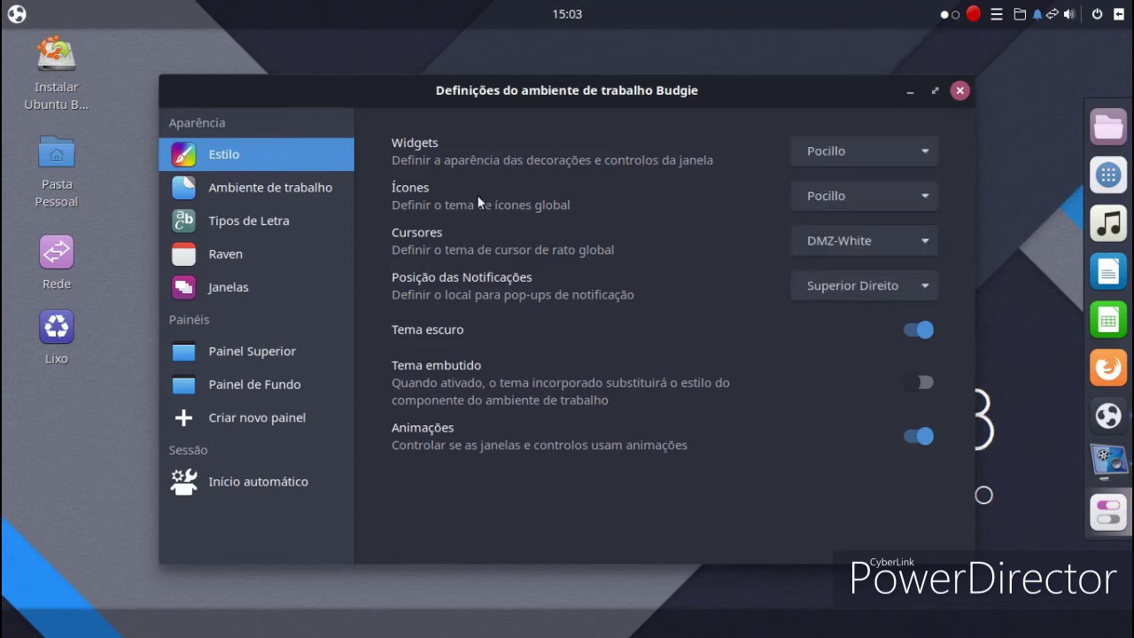
Step: Set the Widgets theme to Pocillo-slim and check how the applications menu looks with it
left_click(855, 144)
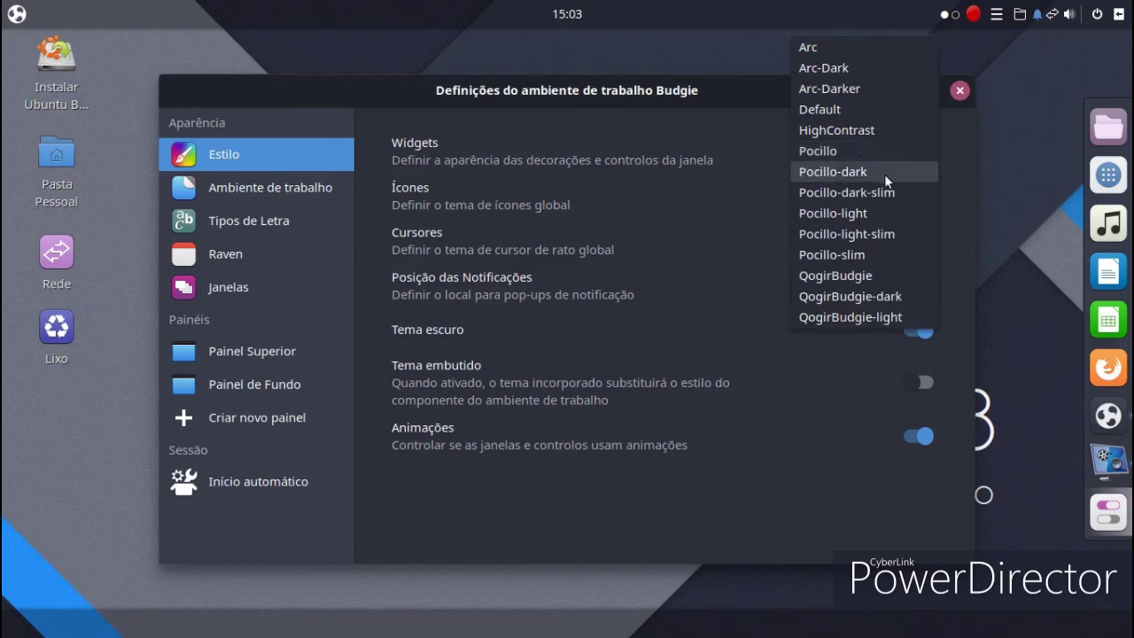
left_click(871, 256)
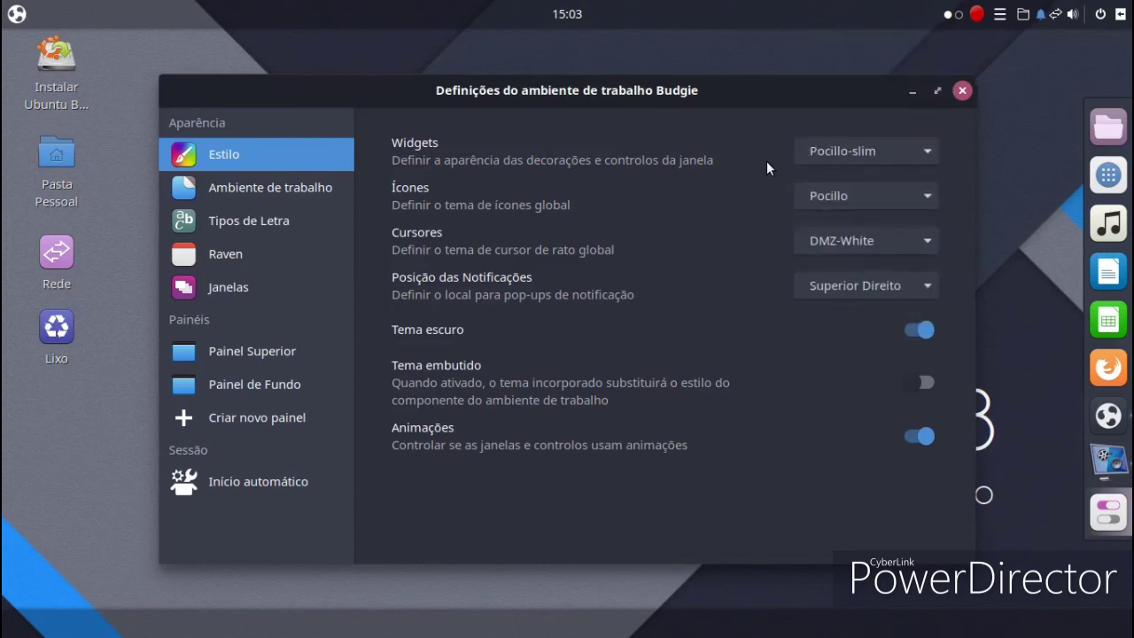
left_click(16, 13)
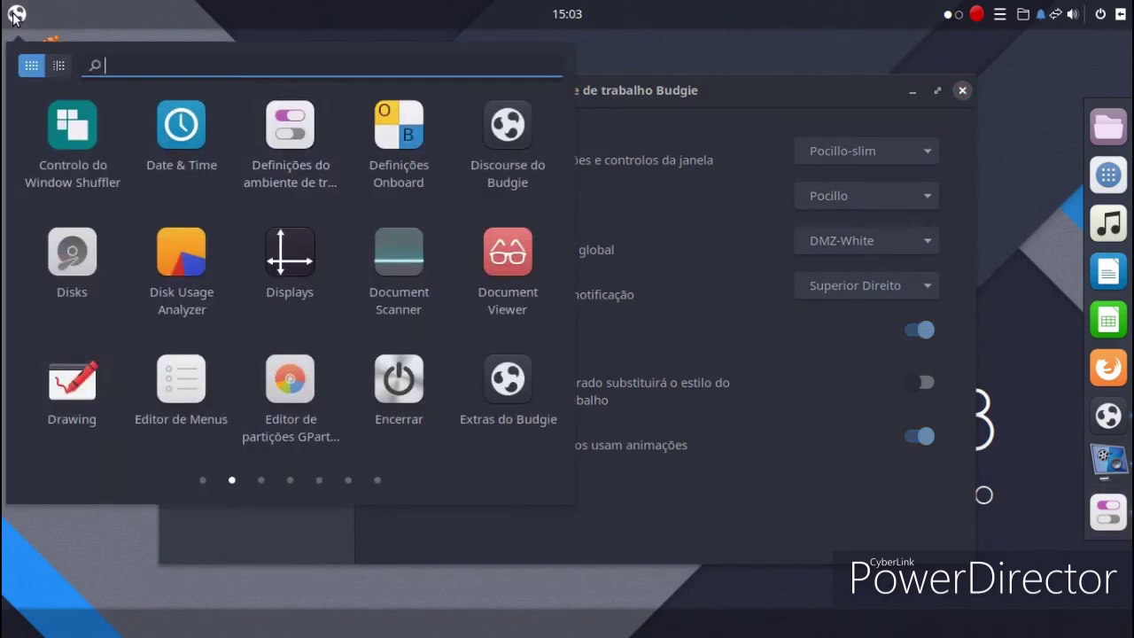
left_click(752, 452)
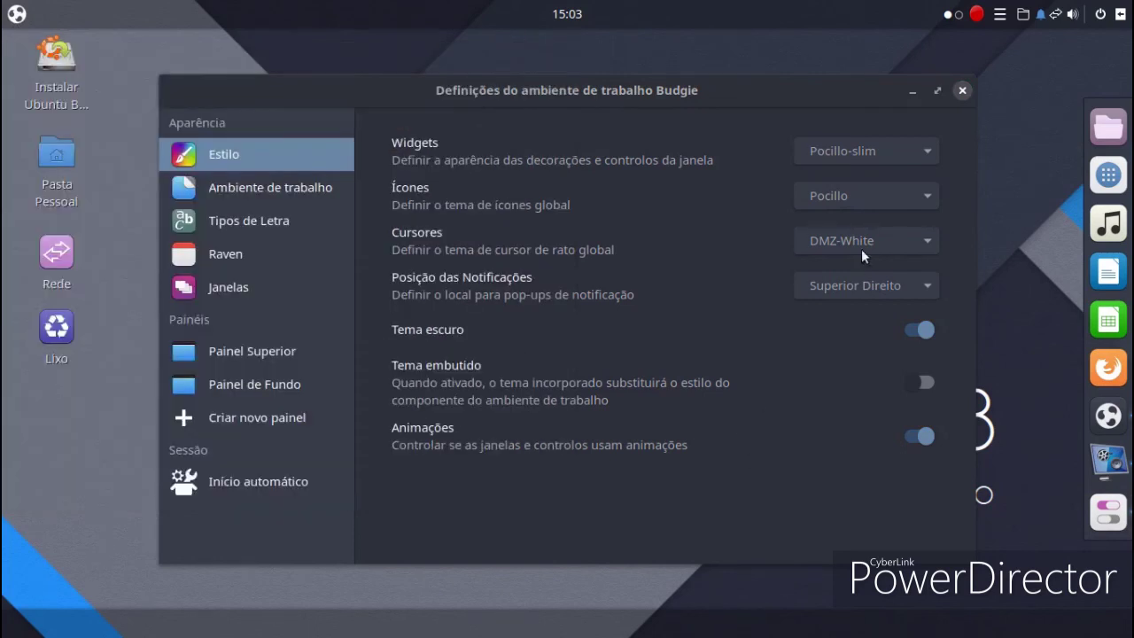
Step: Review the available icon themes, cursor themes and notification positions in the Estilo section
left_click(861, 246)
left_click(864, 239)
left_click(857, 196)
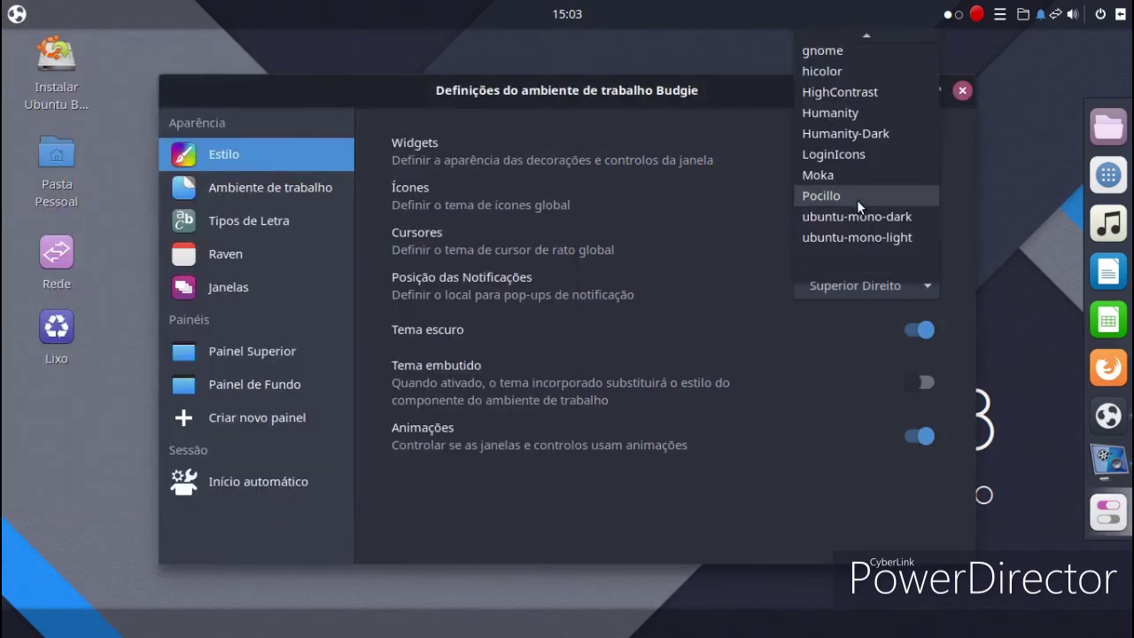
scroll(877, 201, "up", 2)
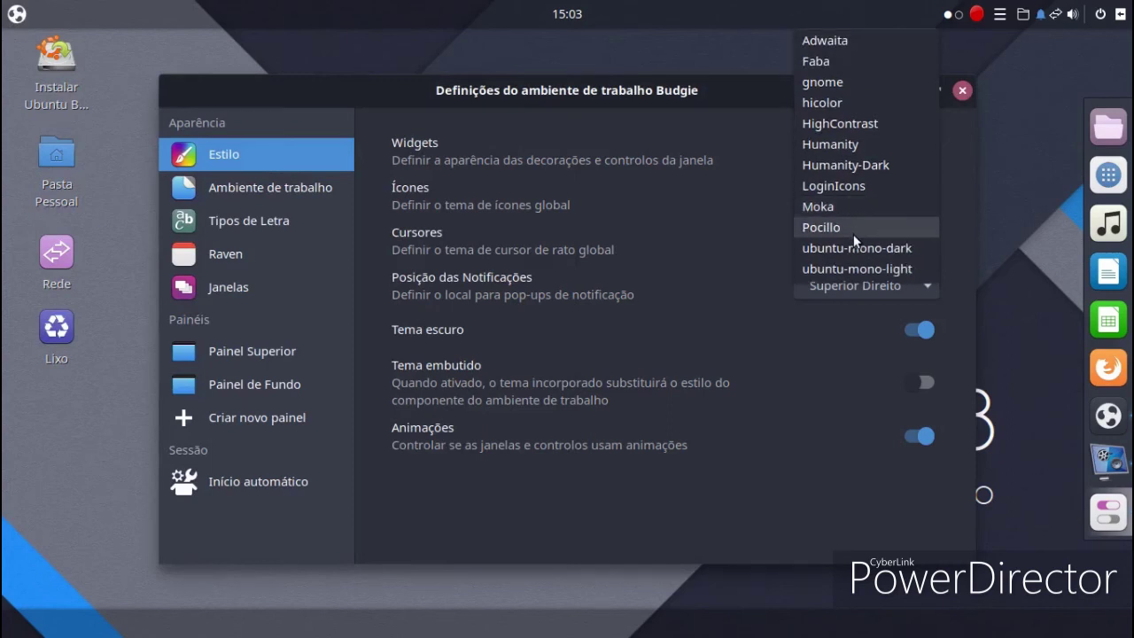
left_click(854, 233)
left_click(826, 246)
left_click(825, 246)
left_click(850, 282)
left_click(850, 284)
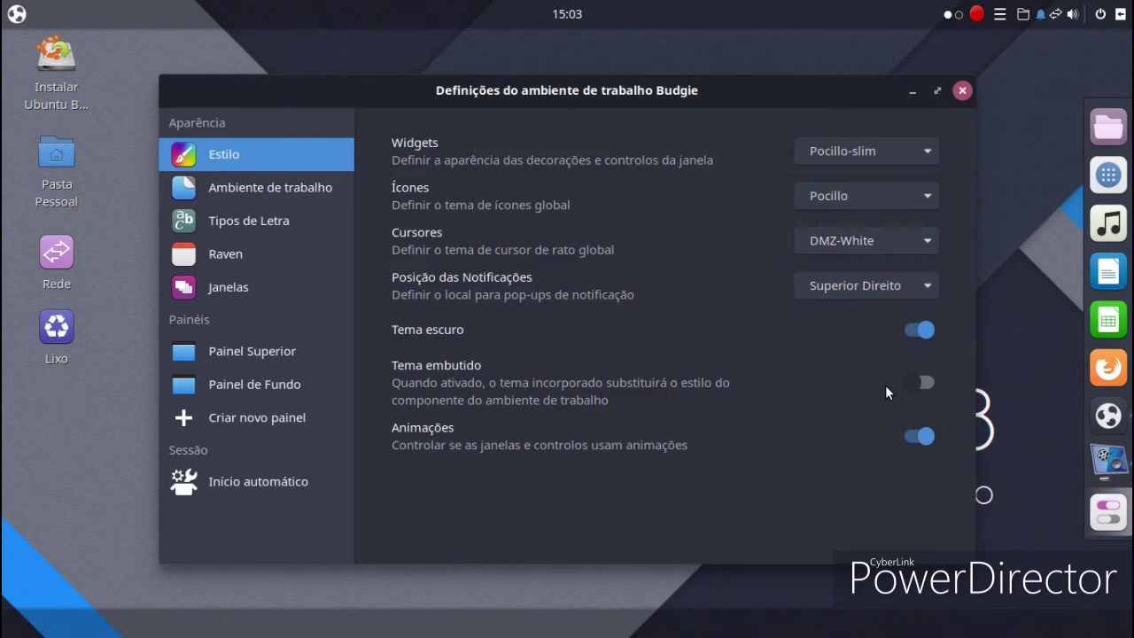
Step: Try the Tema embutido option and close the Budgie desktop settings
left_click(921, 386)
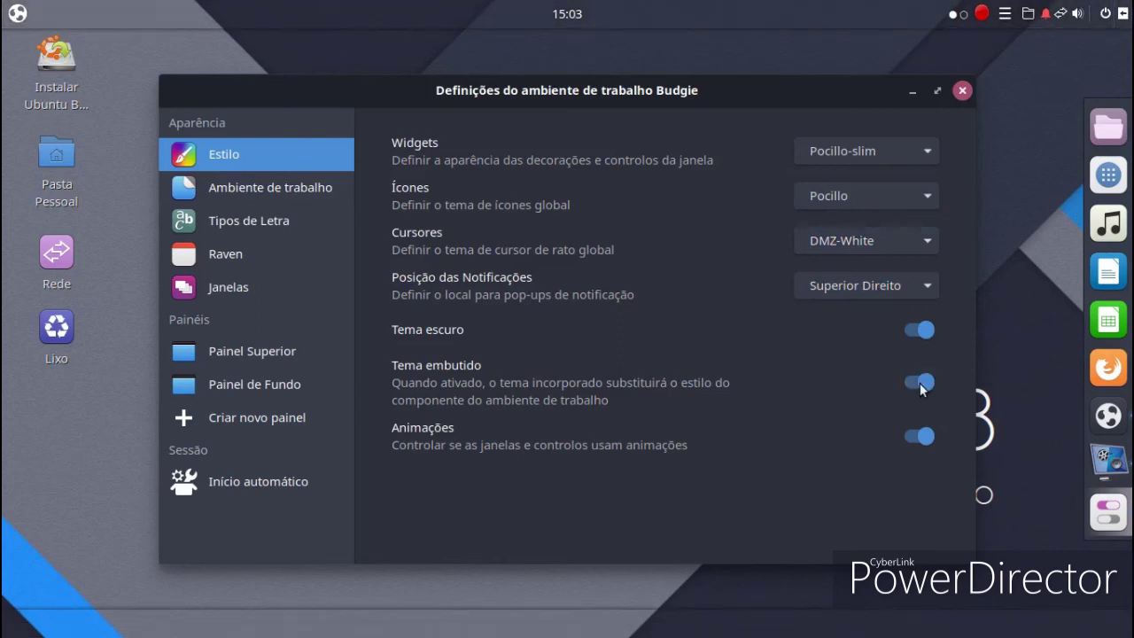
left_click(962, 90)
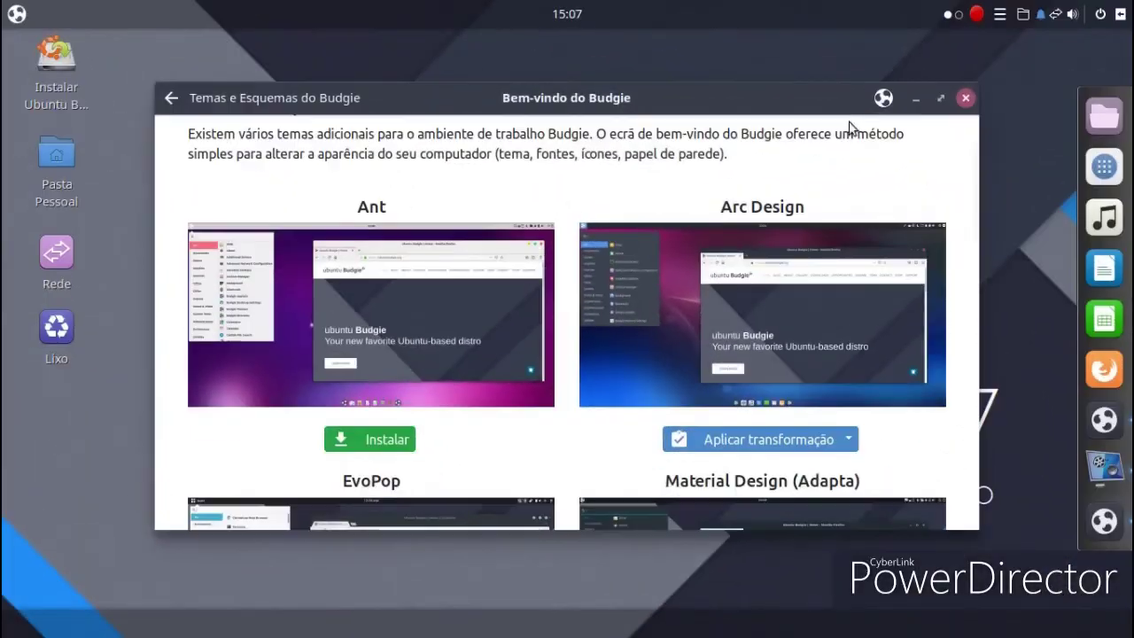
Step: Browse the additional desktop themes offered under Mudar de aparência in Temas e Esquemas do Budgie
scroll(833, 202, "down", 3)
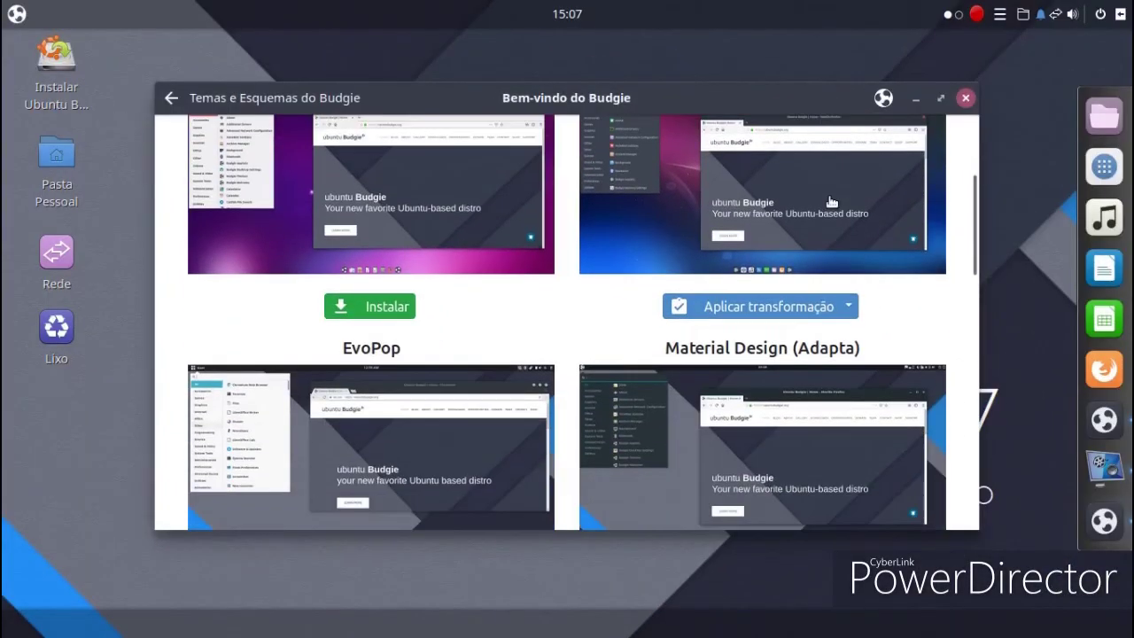
scroll(831, 201, "down", 5)
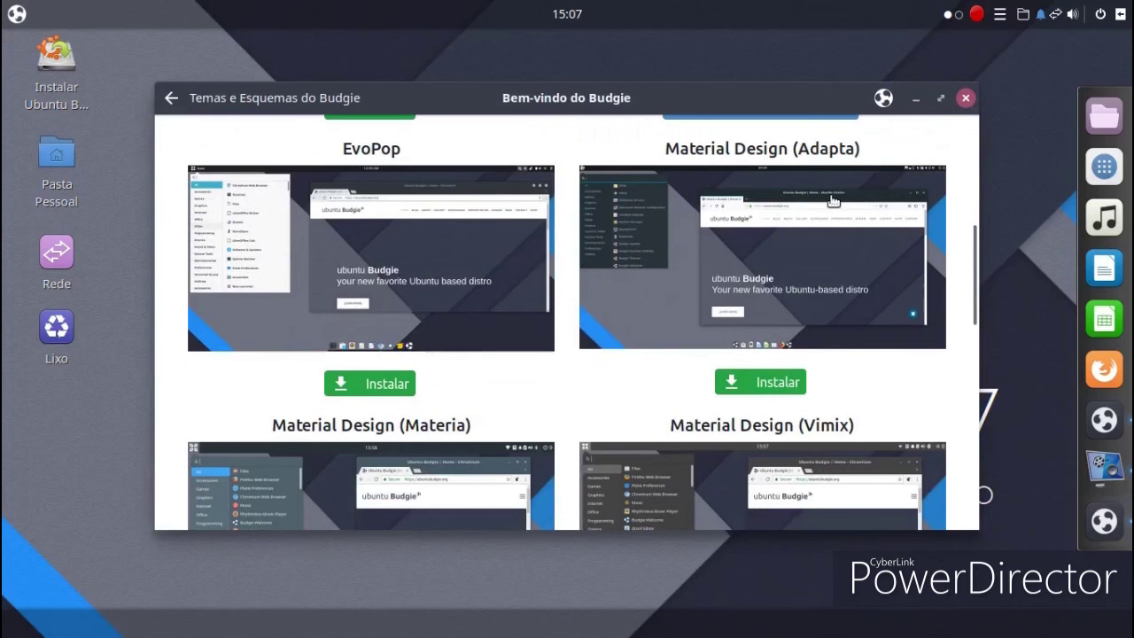
scroll(833, 202, "down", 7)
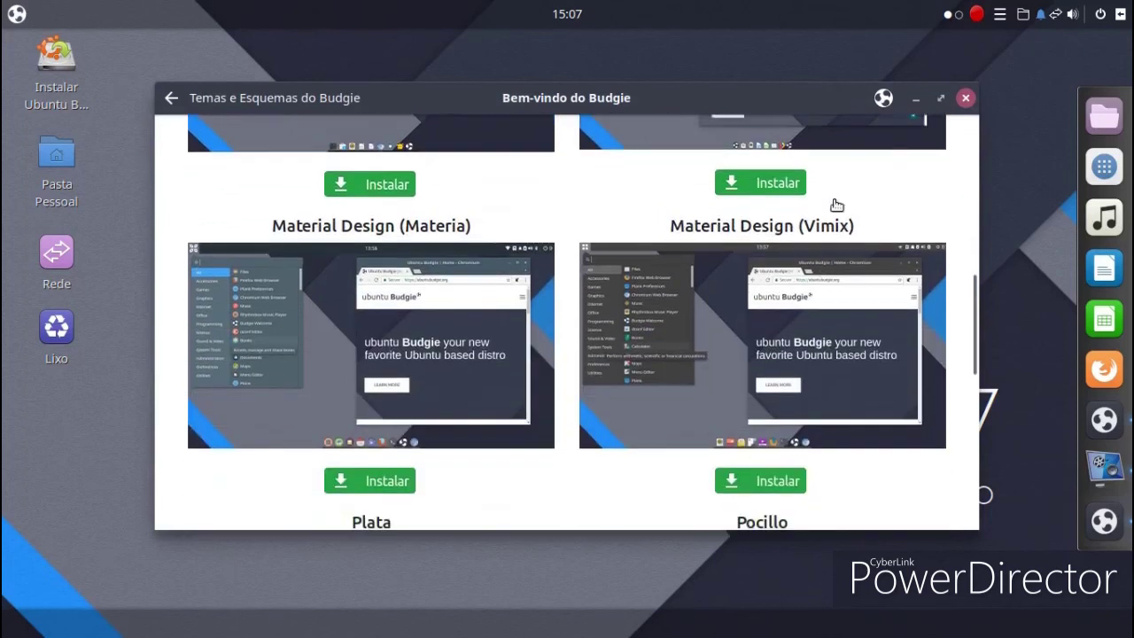
scroll(837, 205, "down", 6)
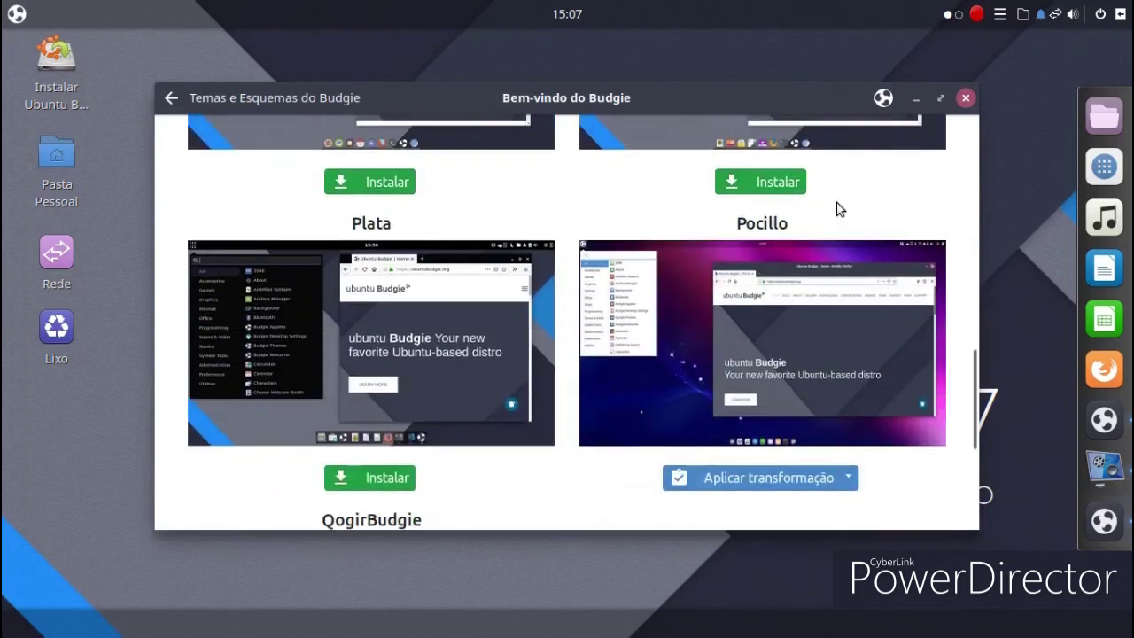
scroll(839, 205, "down", 5)
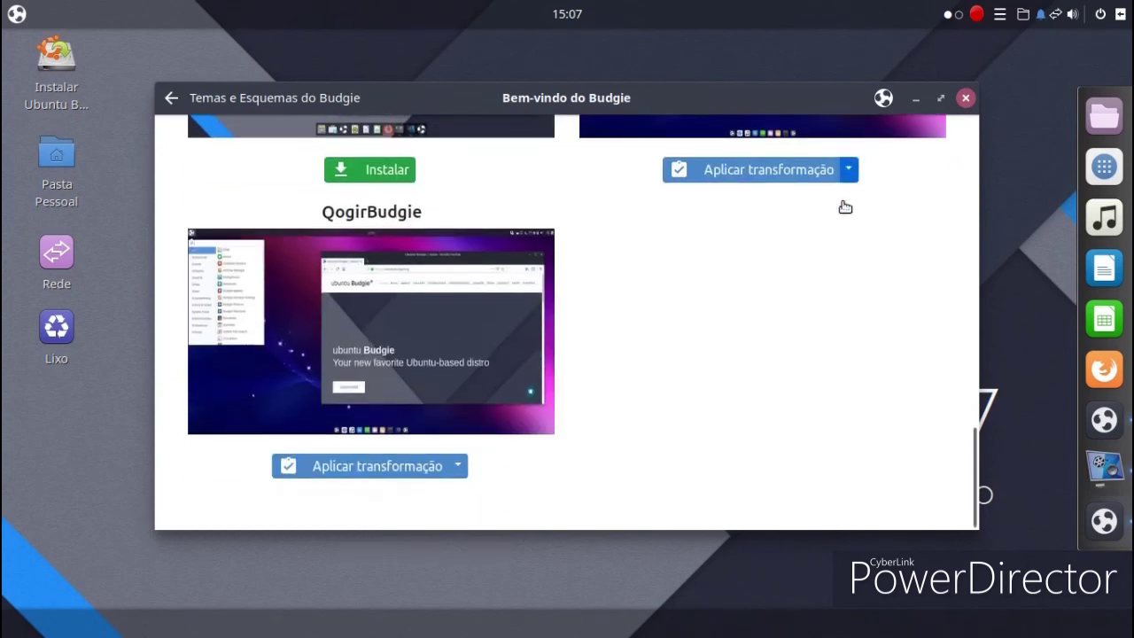
scroll(844, 215, "up", 10)
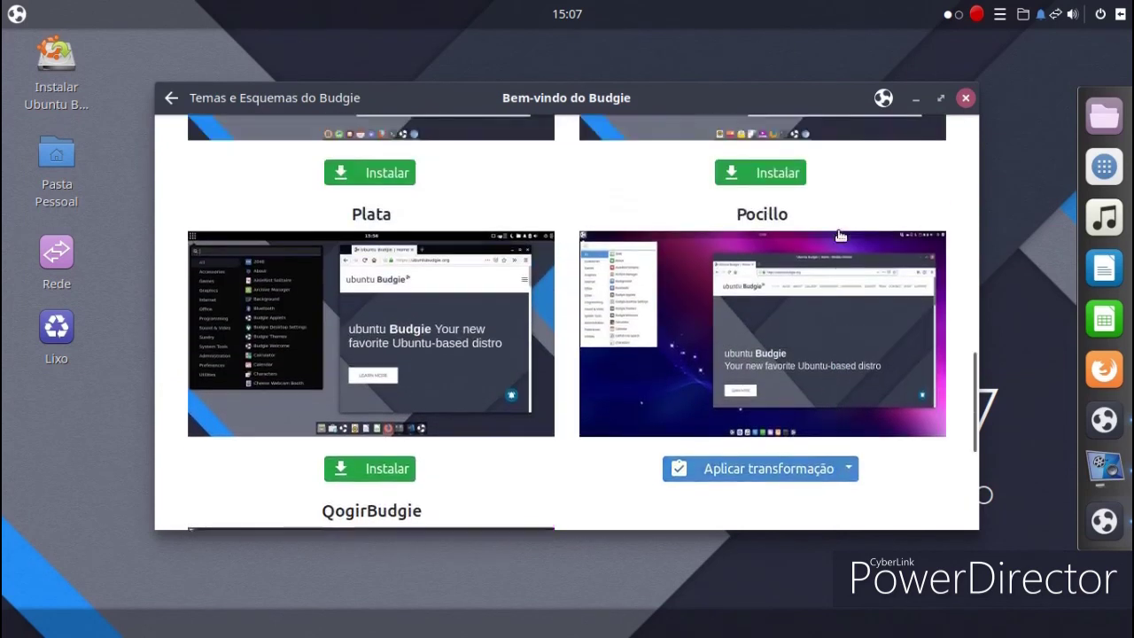
scroll(841, 232, "up", 8)
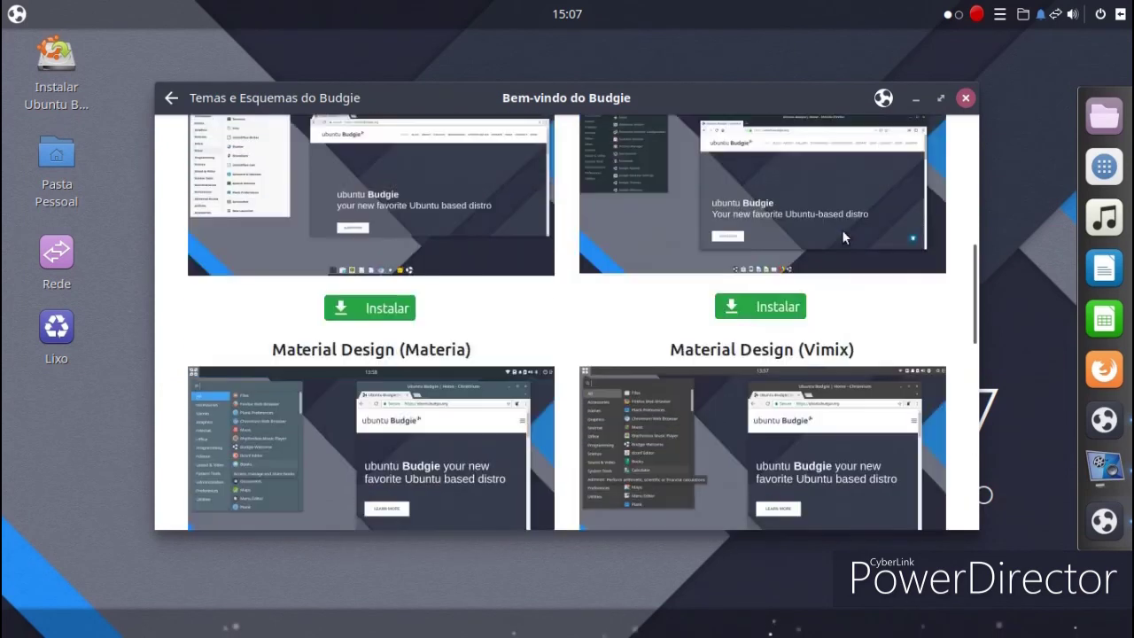
scroll(855, 237, "up", 9)
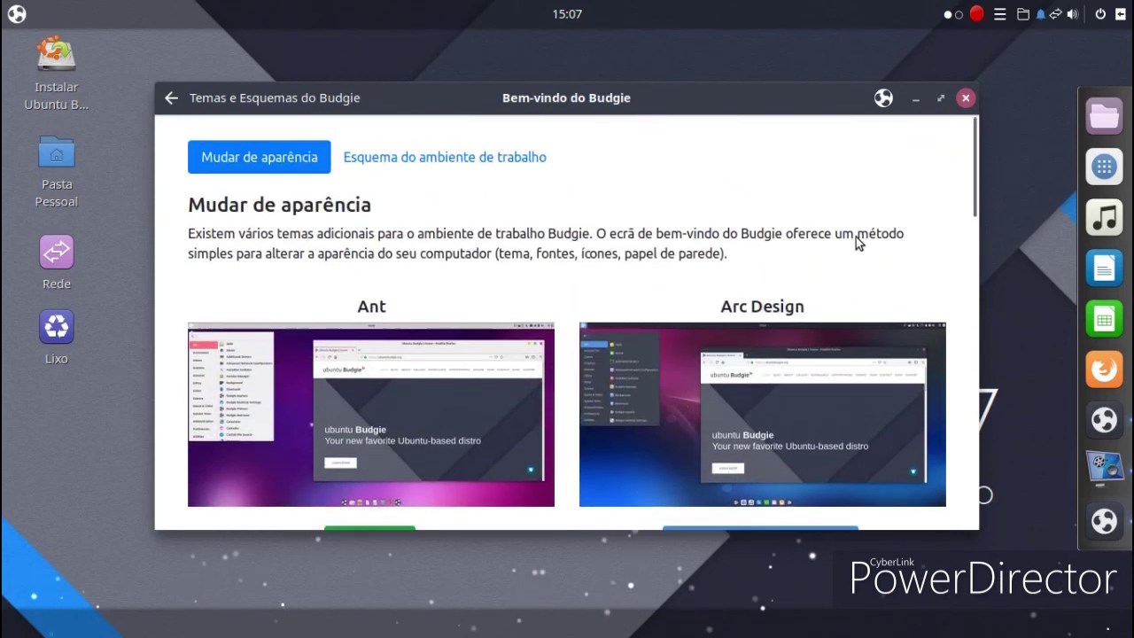
Step: Look through the desktop layouts under Esquema do ambiente de trabalho, and close the Budgie welcome window
left_click(541, 163)
scroll(638, 223, "down", 4)
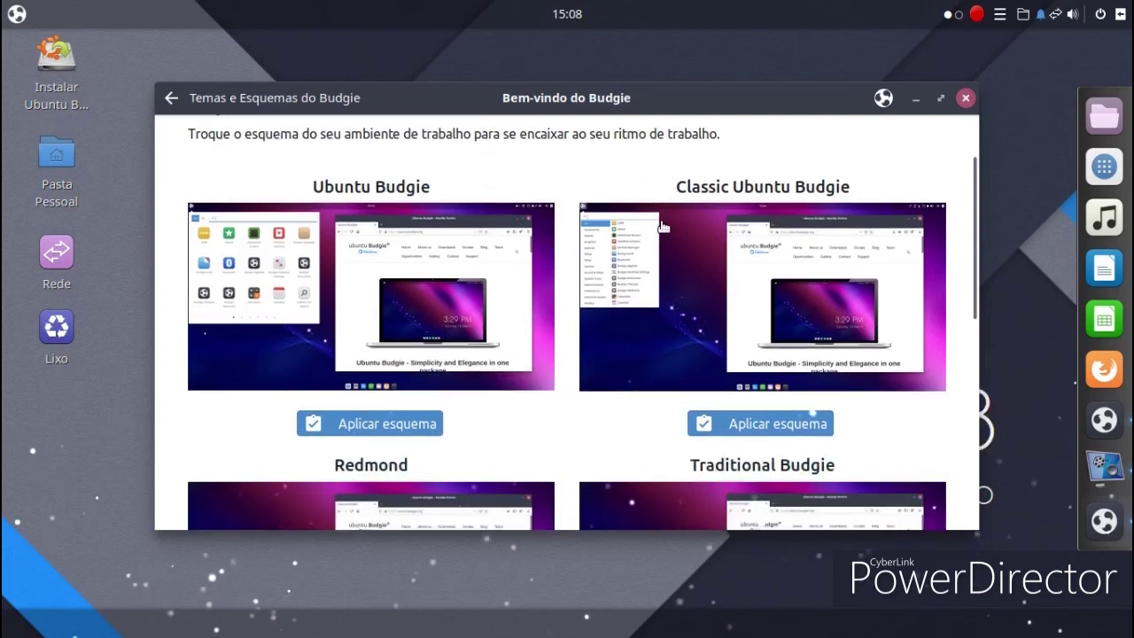
scroll(664, 224, "down", 10)
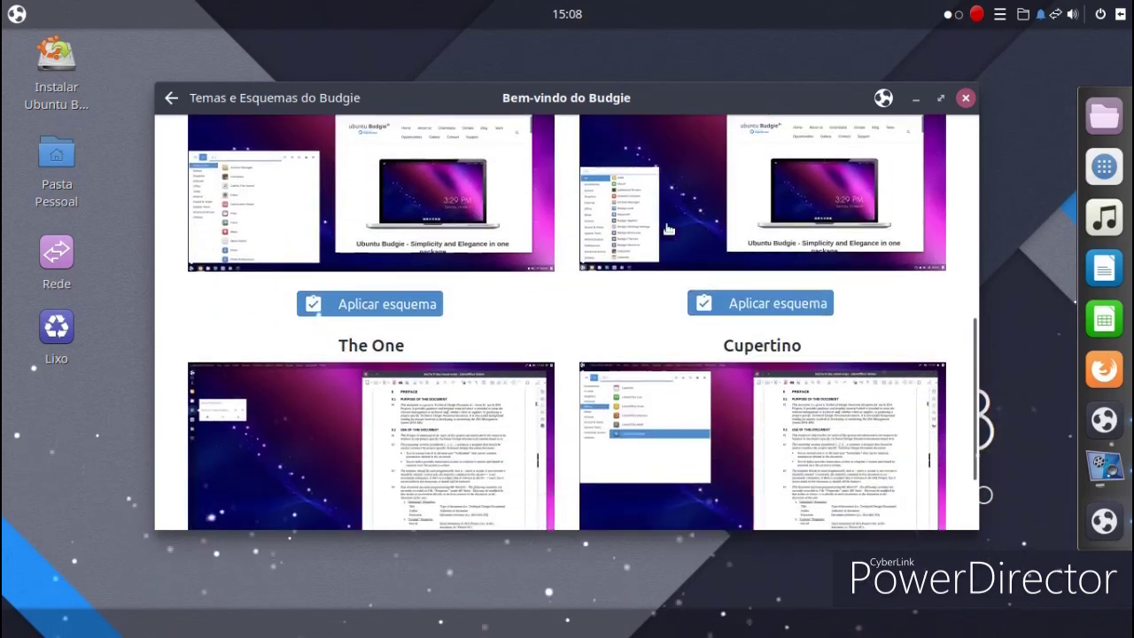
scroll(667, 224, "down", 1)
scroll(668, 224, "down", 1)
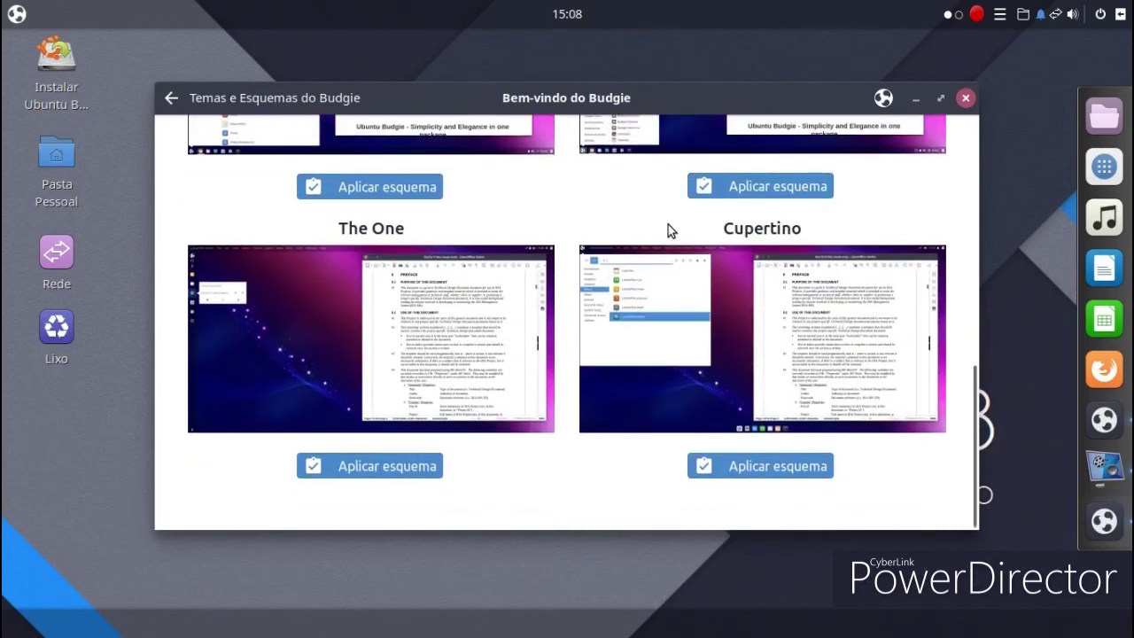
left_click(170, 99)
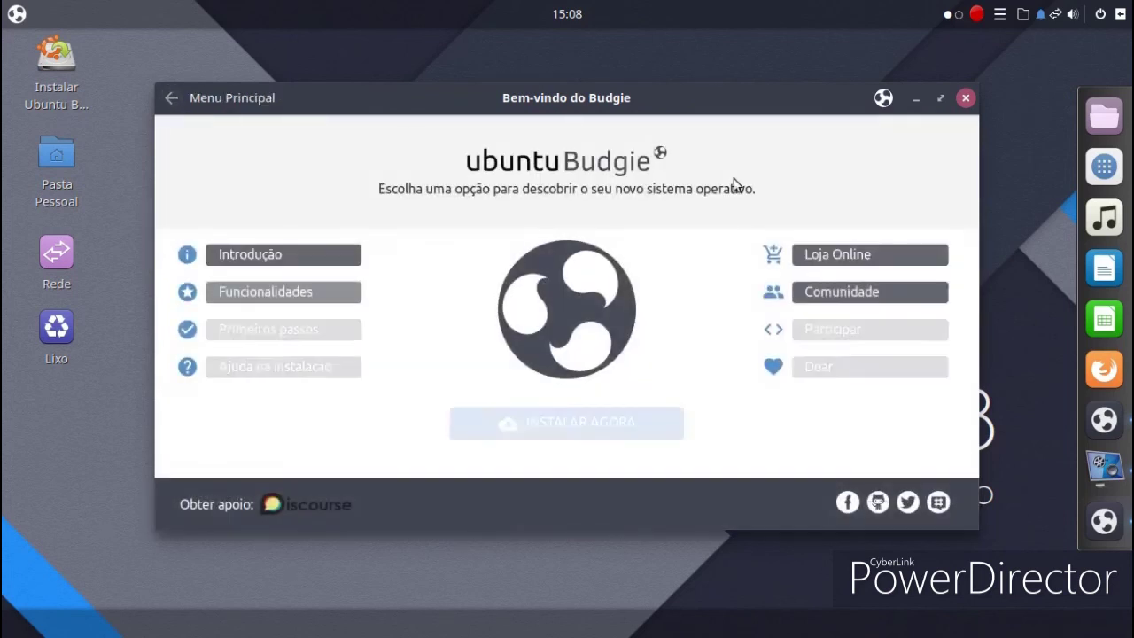
left_click(965, 99)
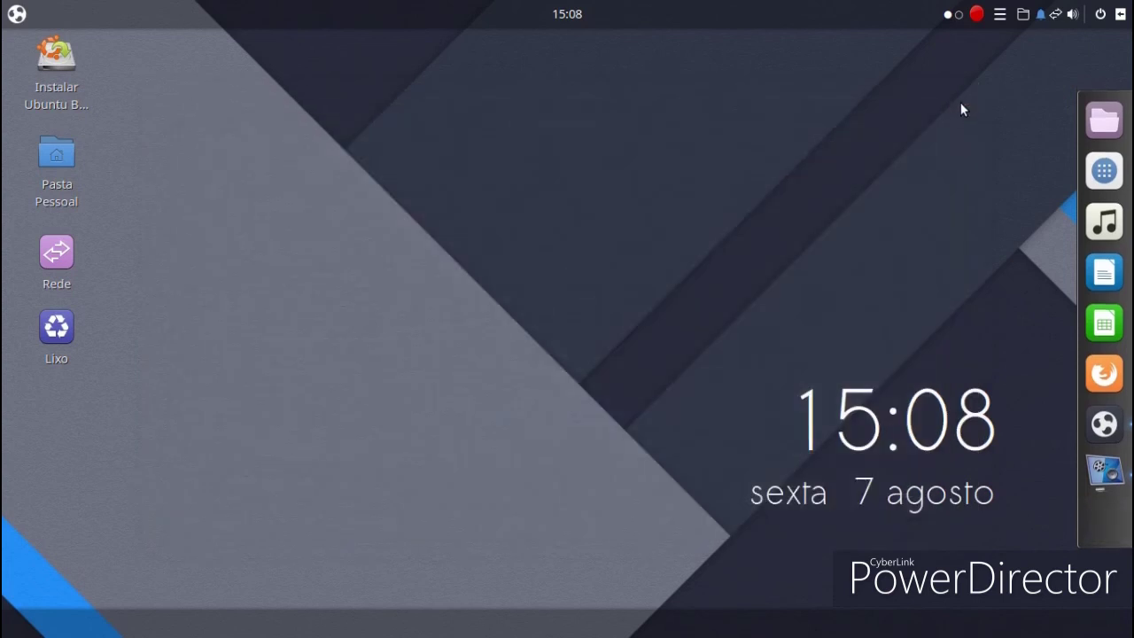
left_click(13, 12)
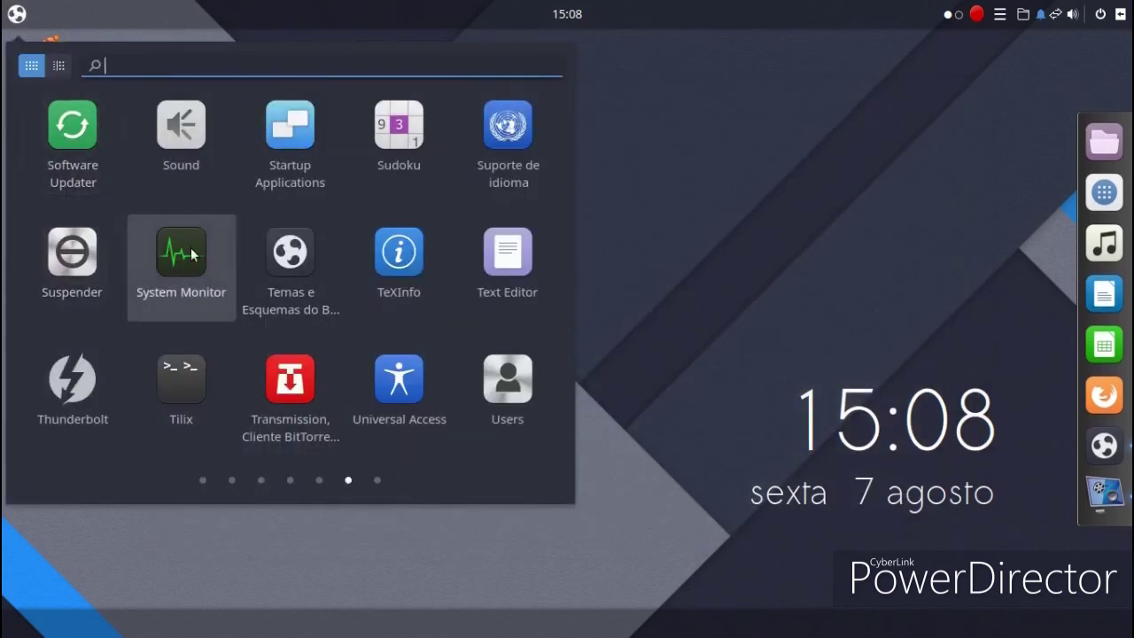
type("p")
left_click(276, 147)
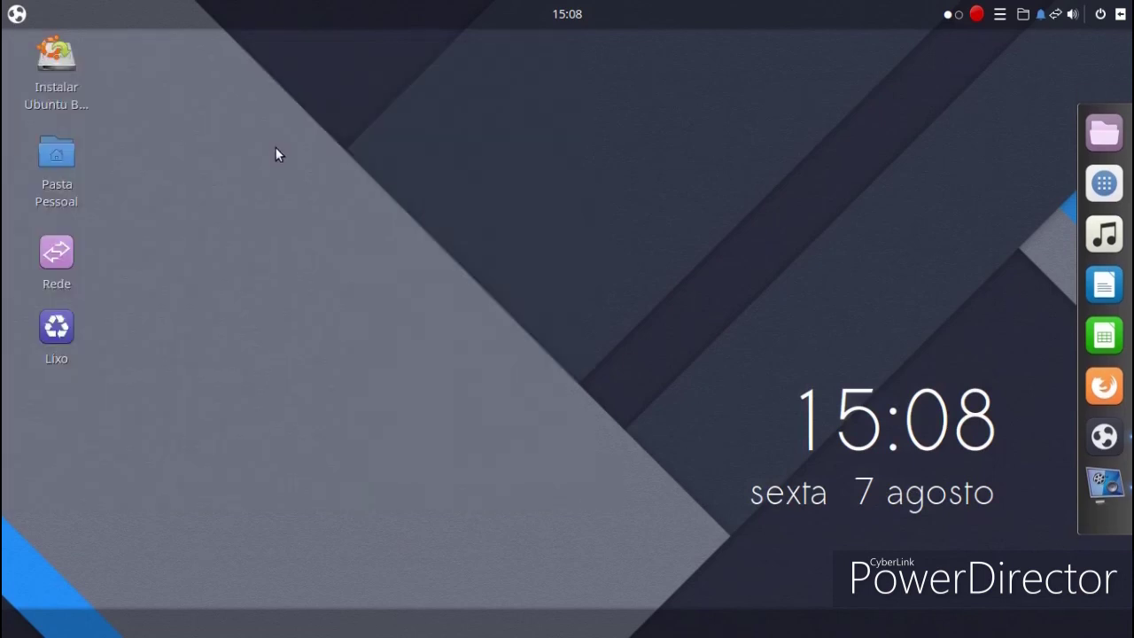
left_click(750, 190)
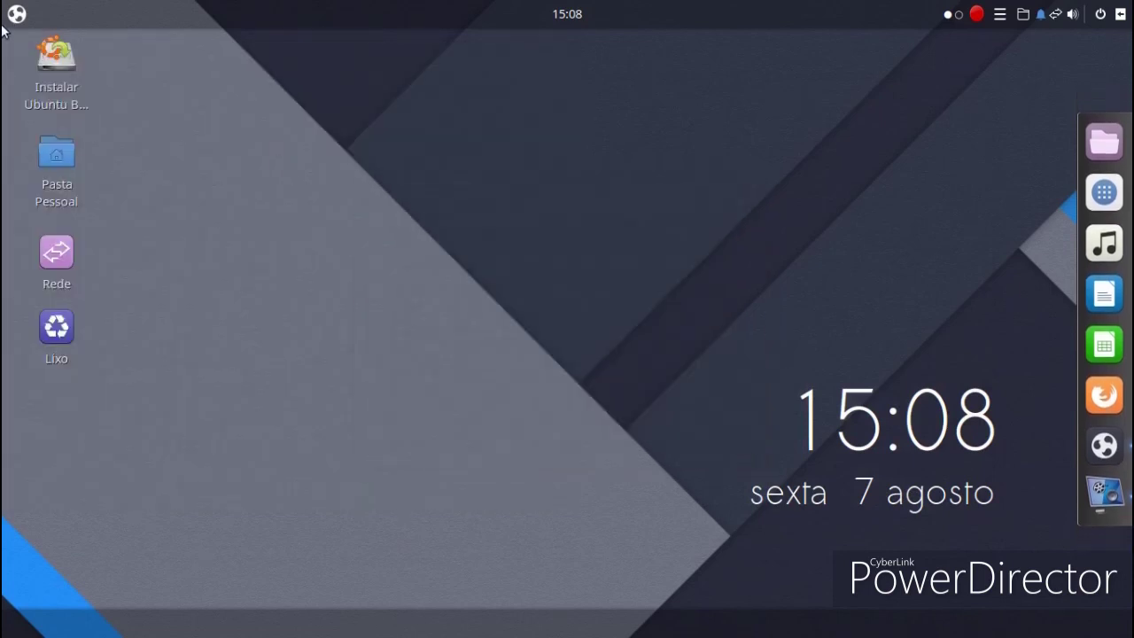
Step: Switch the applications menu to the category view and look through the categories from Graphics to Sound & Video
left_click(17, 13)
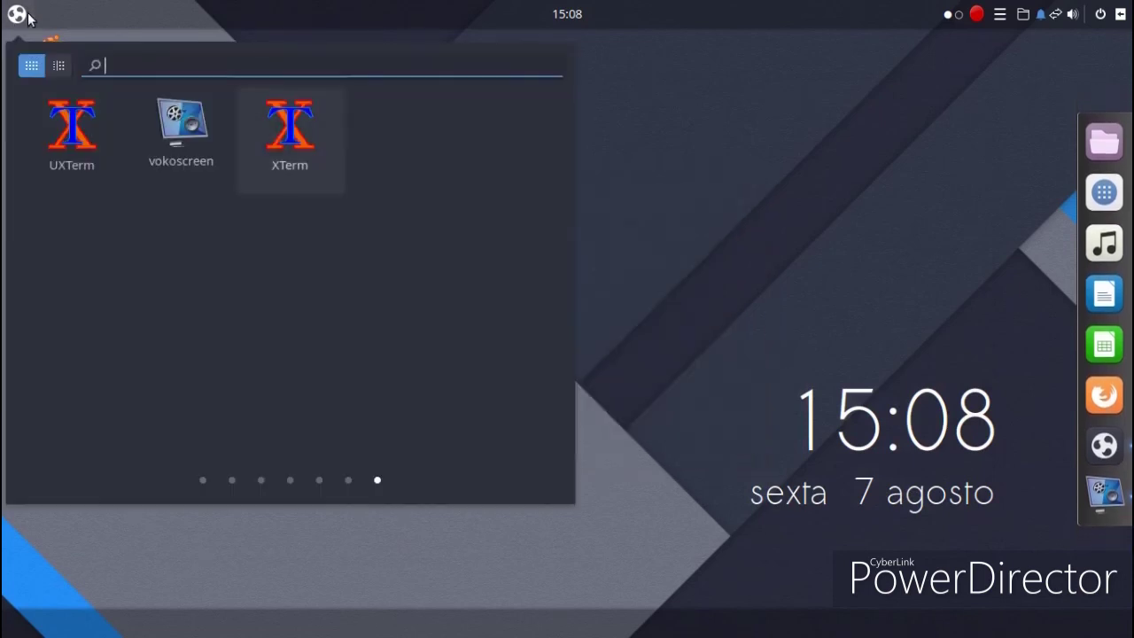
left_click(58, 65)
left_click(72, 147)
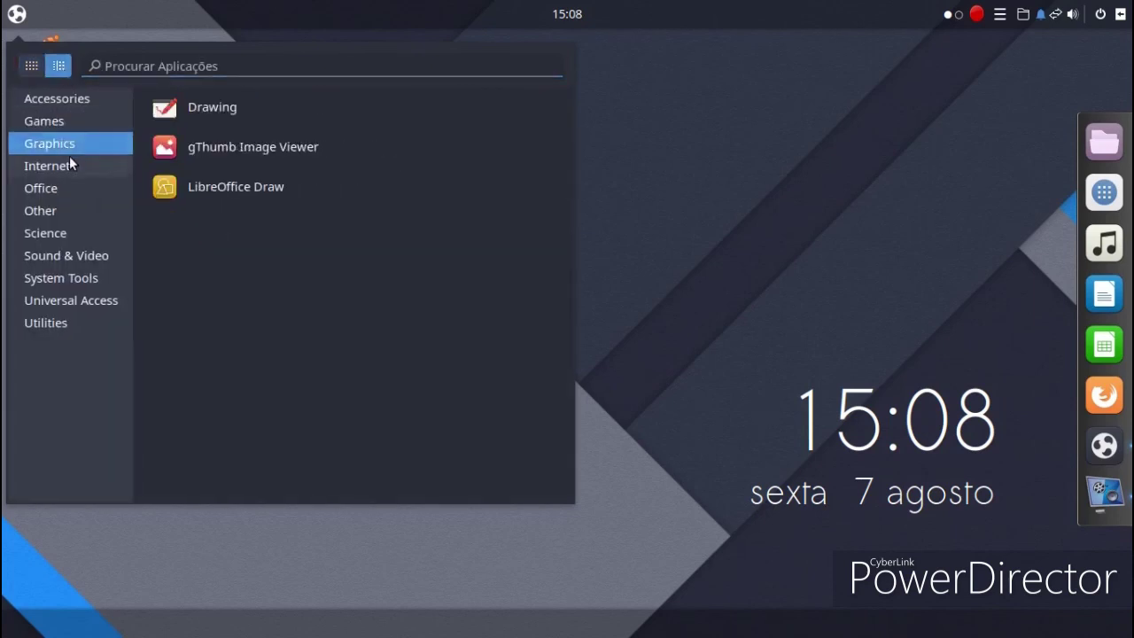
left_click(62, 172)
left_click(63, 189)
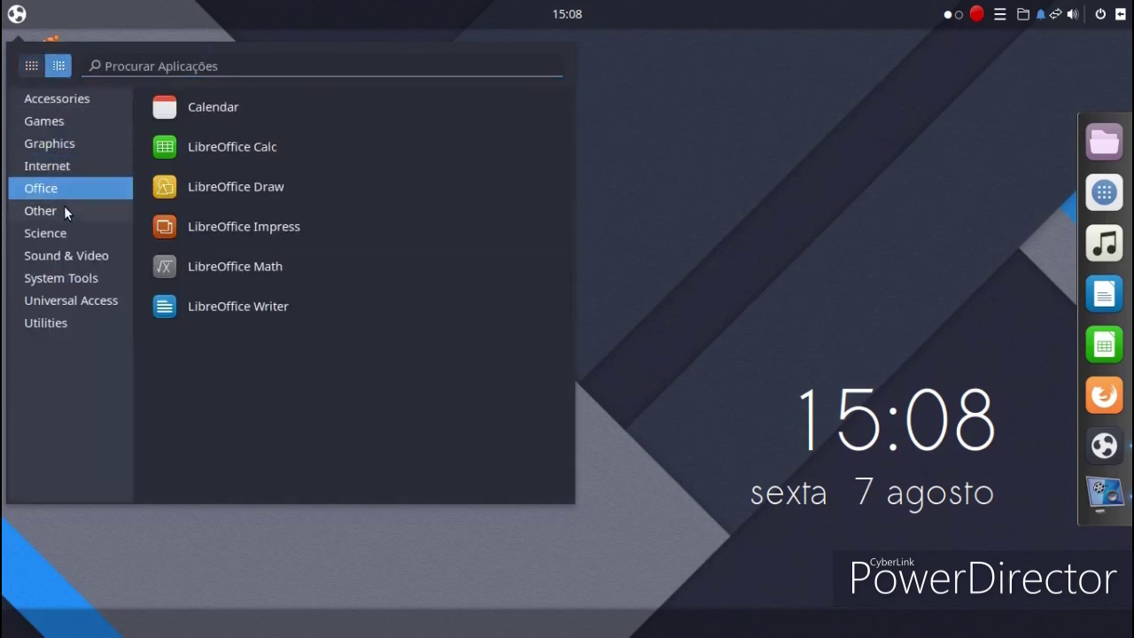
left_click(64, 211)
left_click(63, 234)
left_click(74, 257)
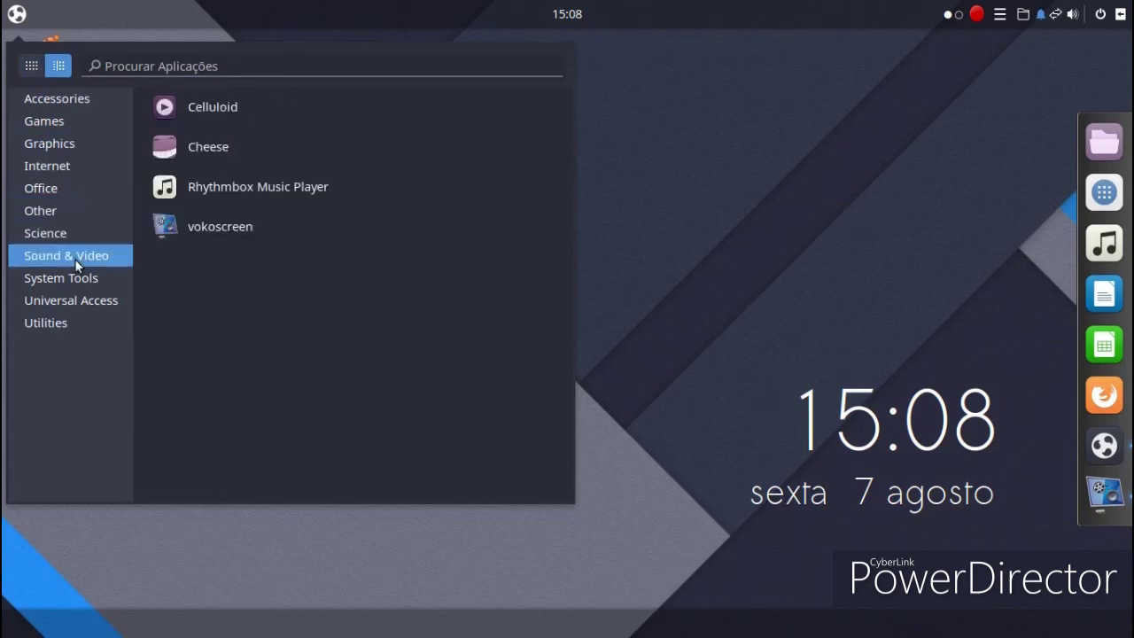
Step: Open the Budgie desktop settings from the System Tools category and set the icon theme to Mojave-CT-Classic
left_click(73, 280)
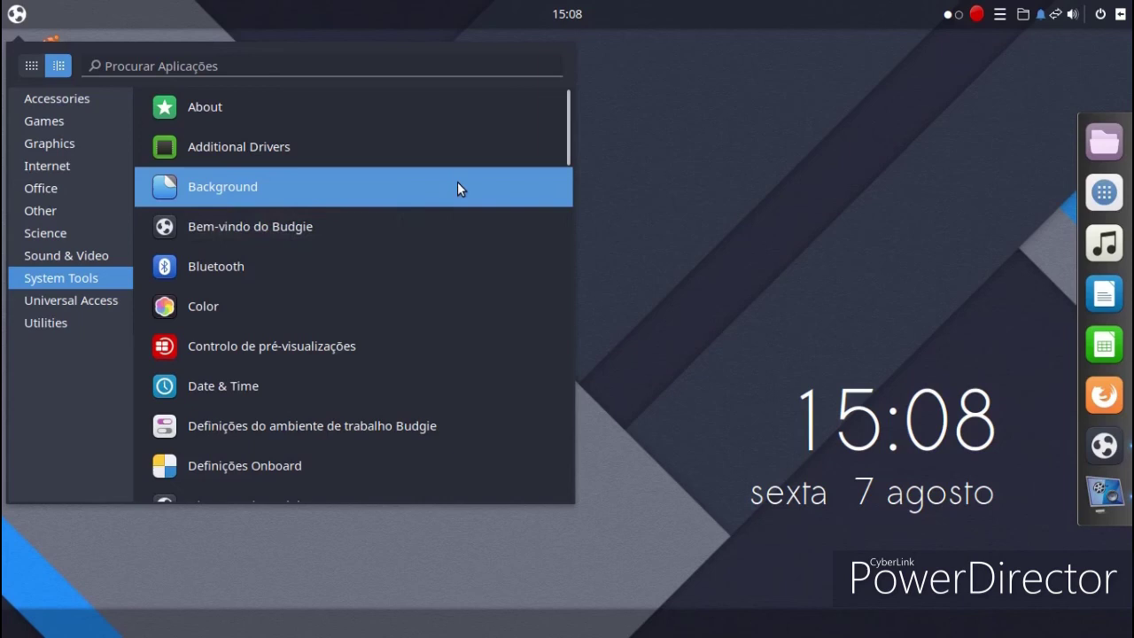
scroll(458, 183, "down", 1)
scroll(448, 191, "down", 5)
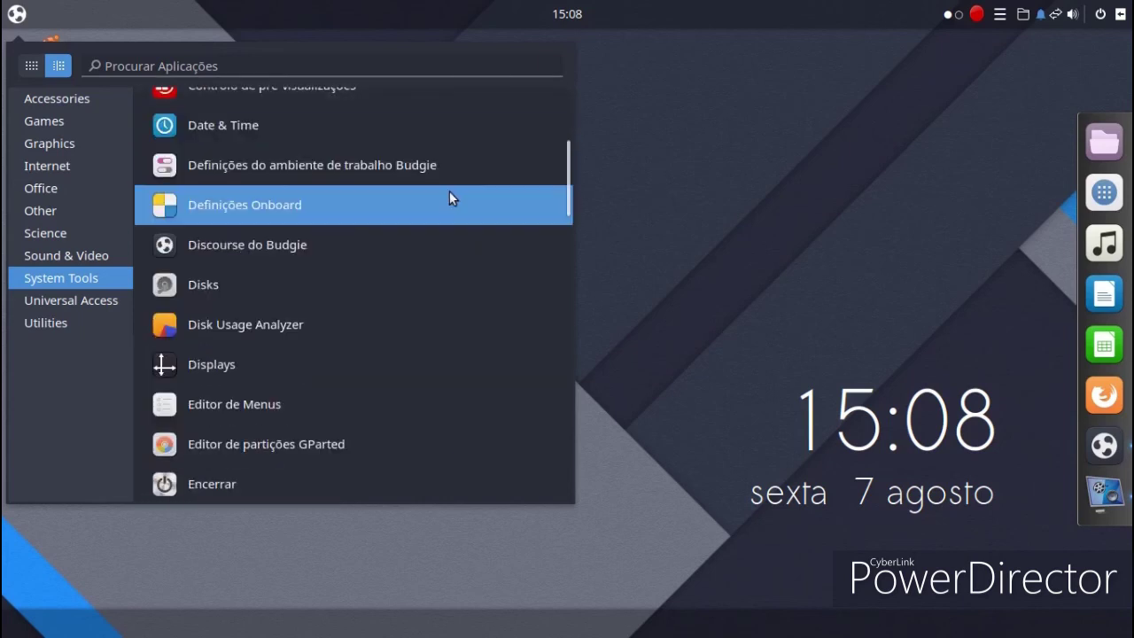
left_click(440, 176)
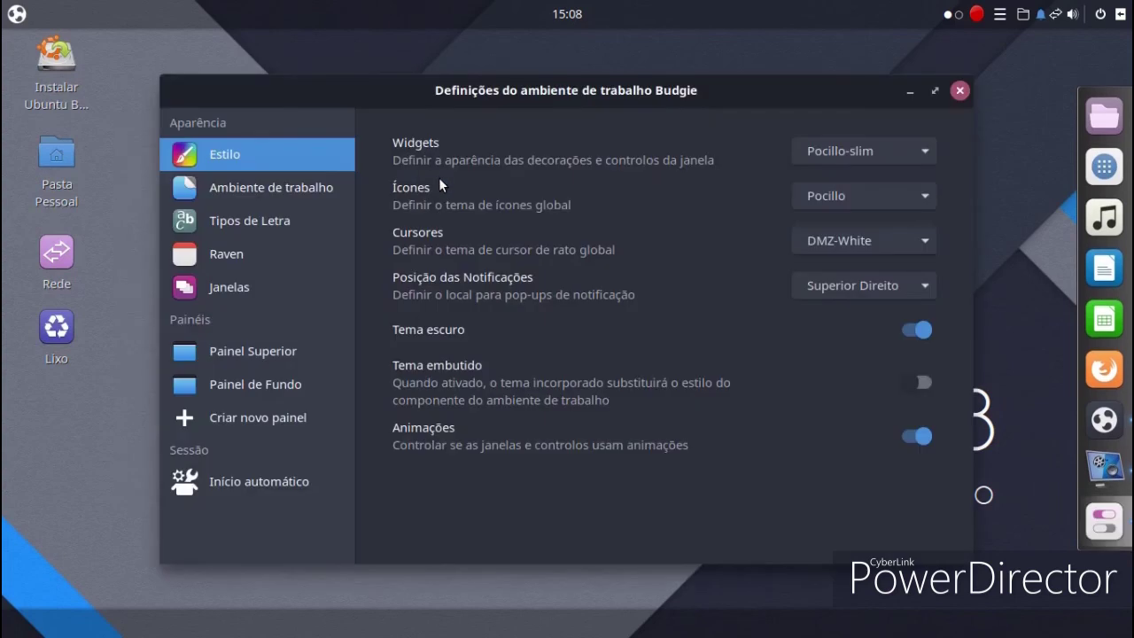
left_click(812, 196)
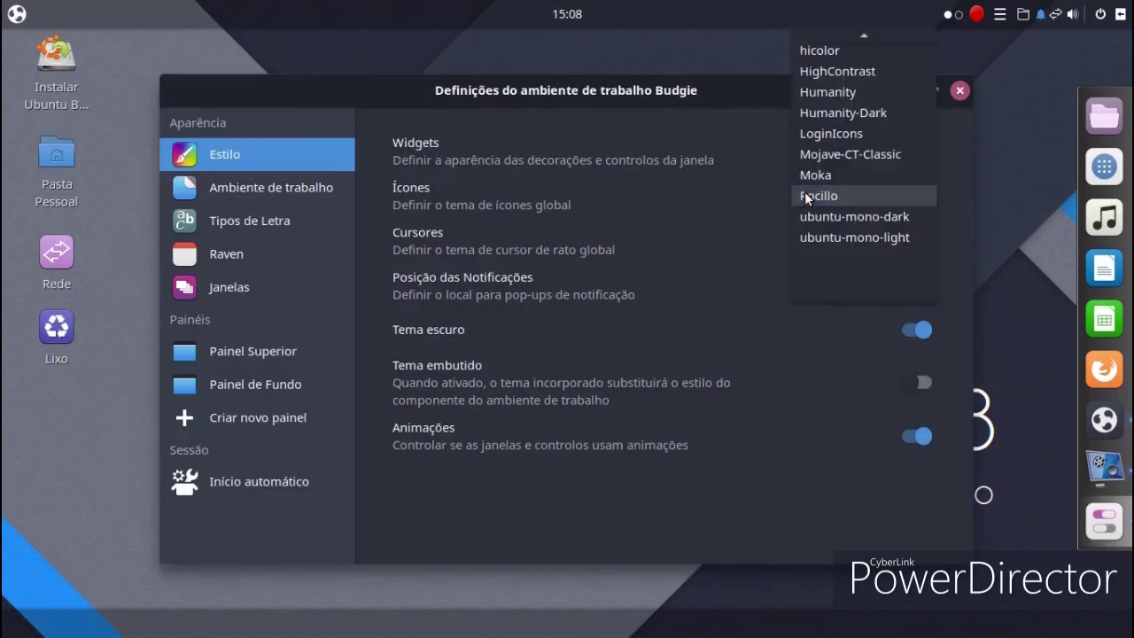
left_click(815, 159)
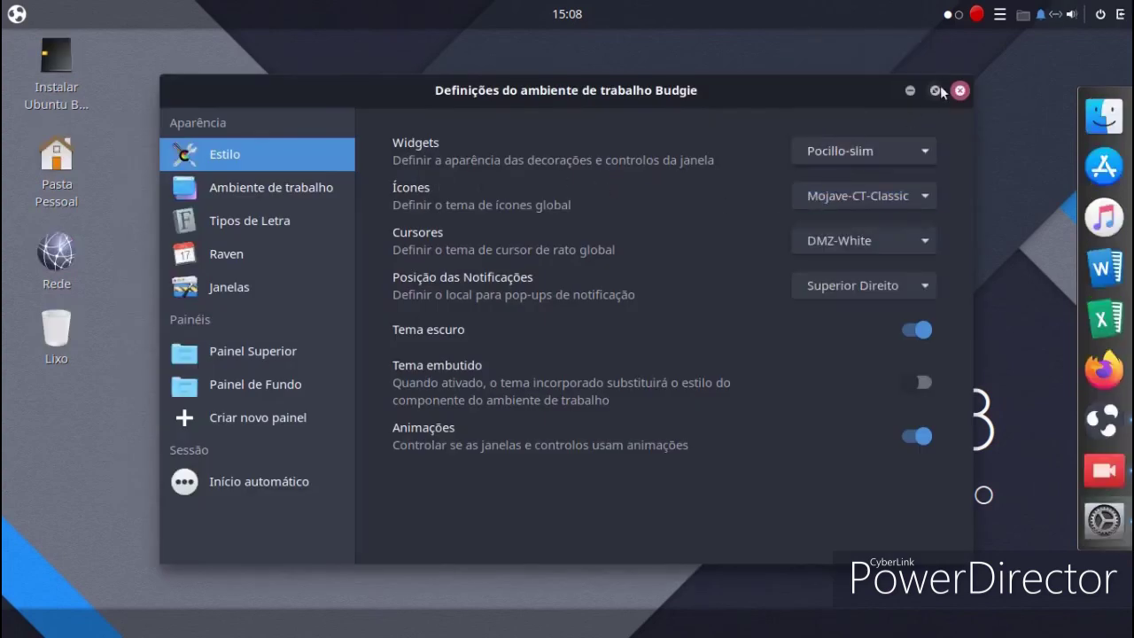
Step: Switch the applications menu back to the grid view and check how the application icons look across its pages
left_click(17, 14)
left_click(24, 69)
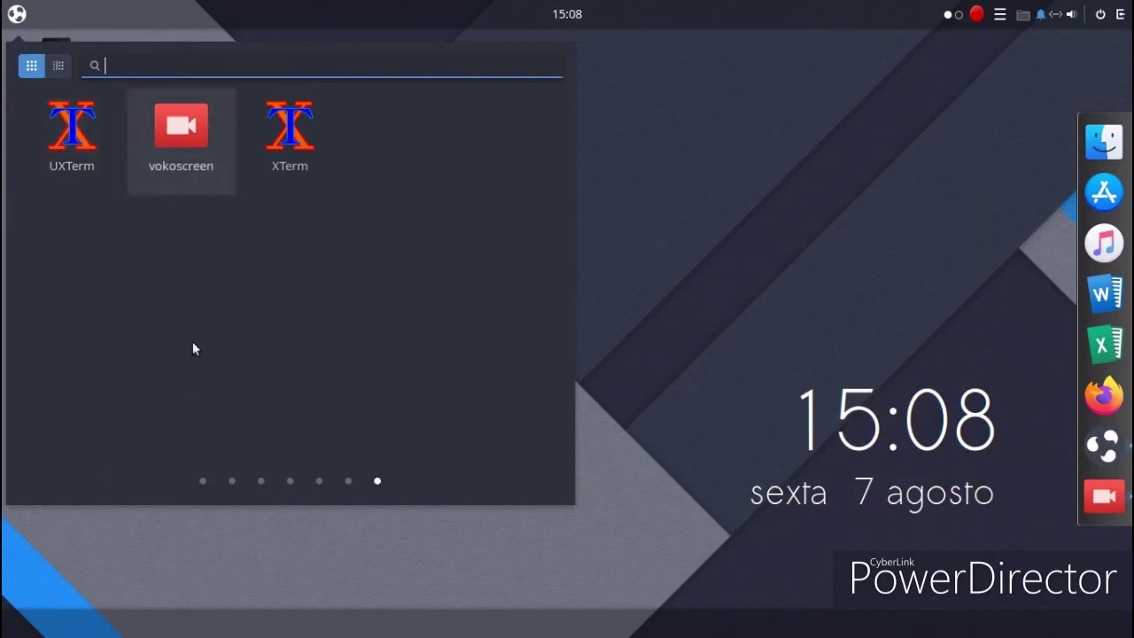
scroll(96, 284, "up", 3)
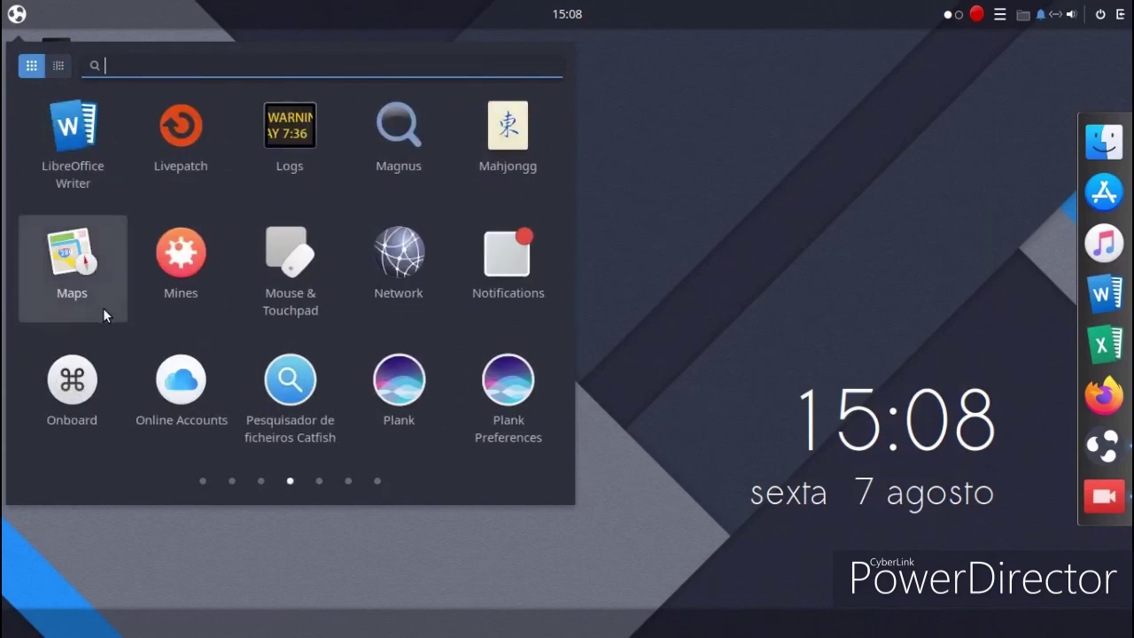
scroll(104, 308, "up", 1)
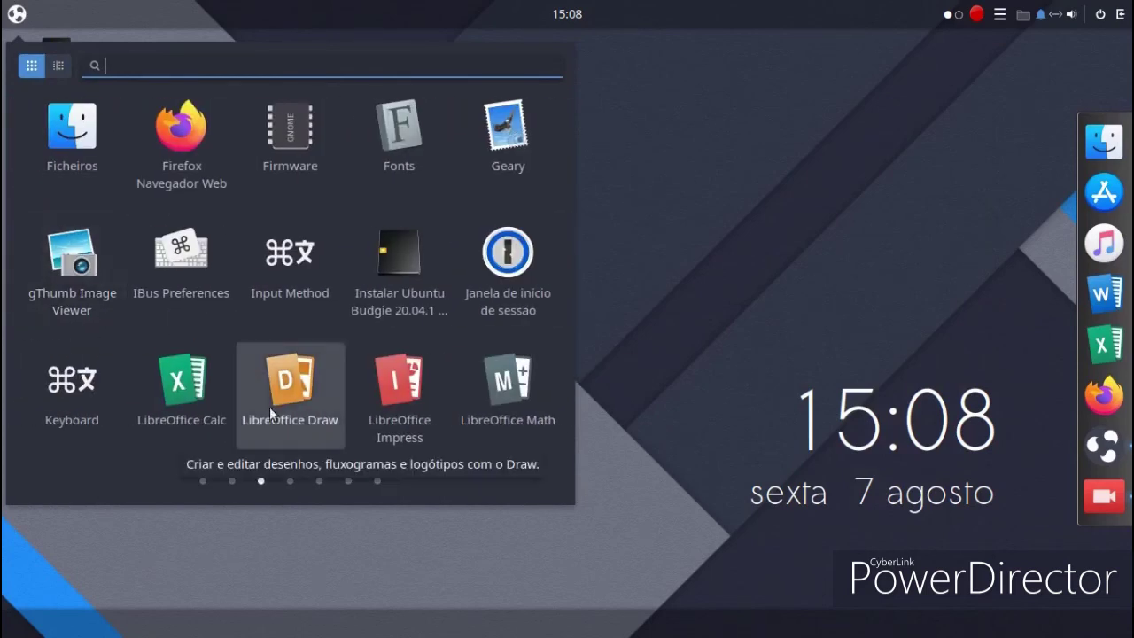
Step: Launch LibreOffice Impress, dismiss the tip and template dialogs, and close it after viewing its main window
left_click(403, 390)
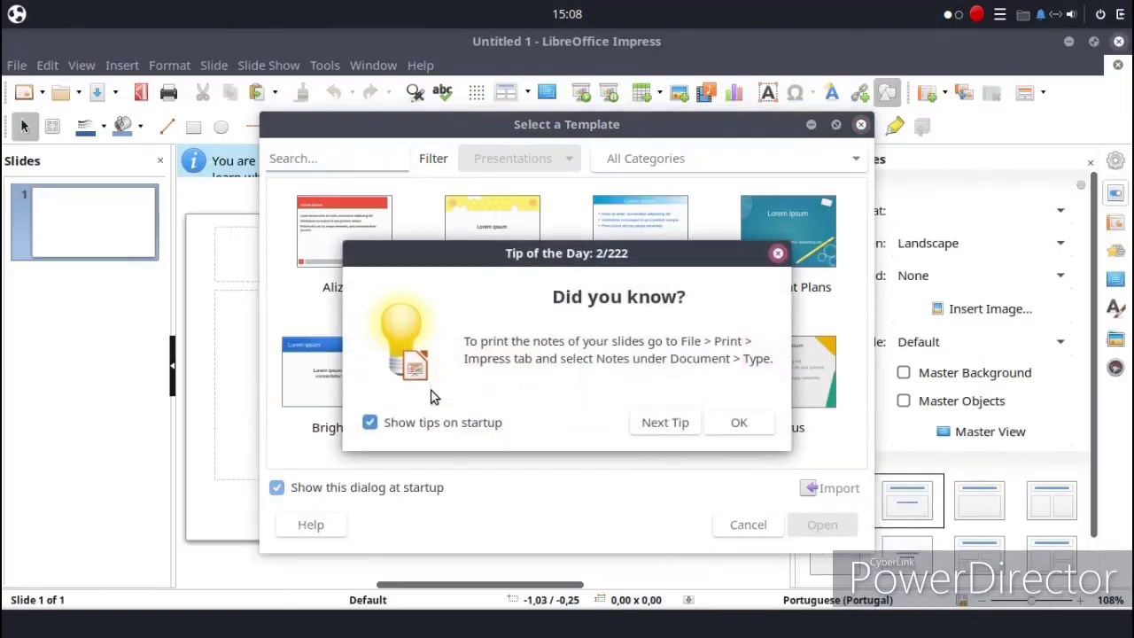
left_click(741, 422)
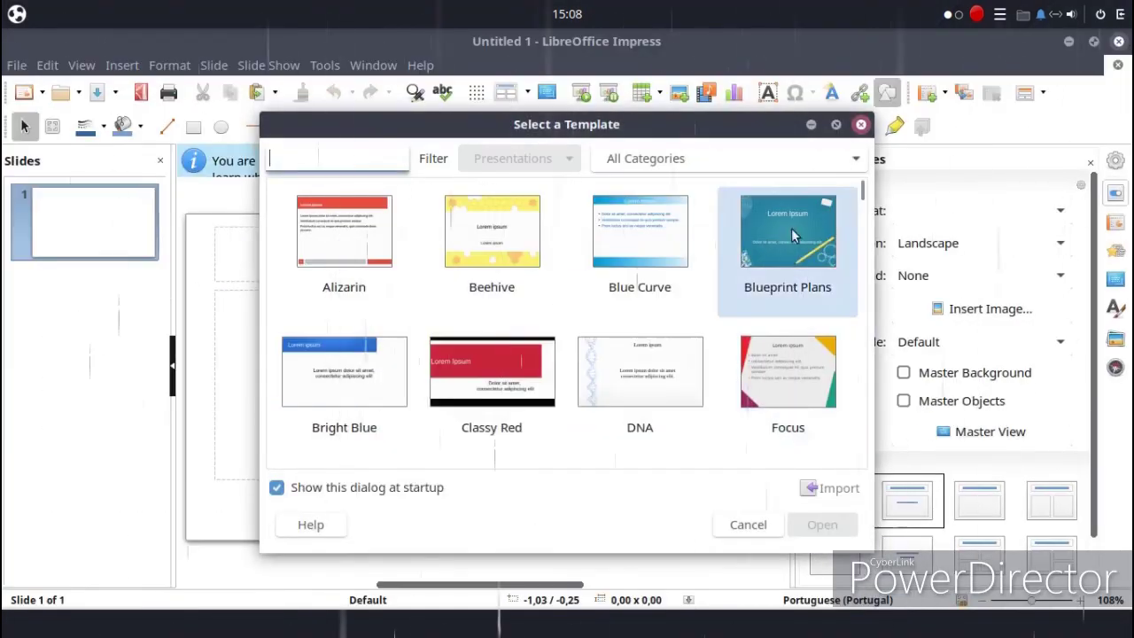
left_click(860, 124)
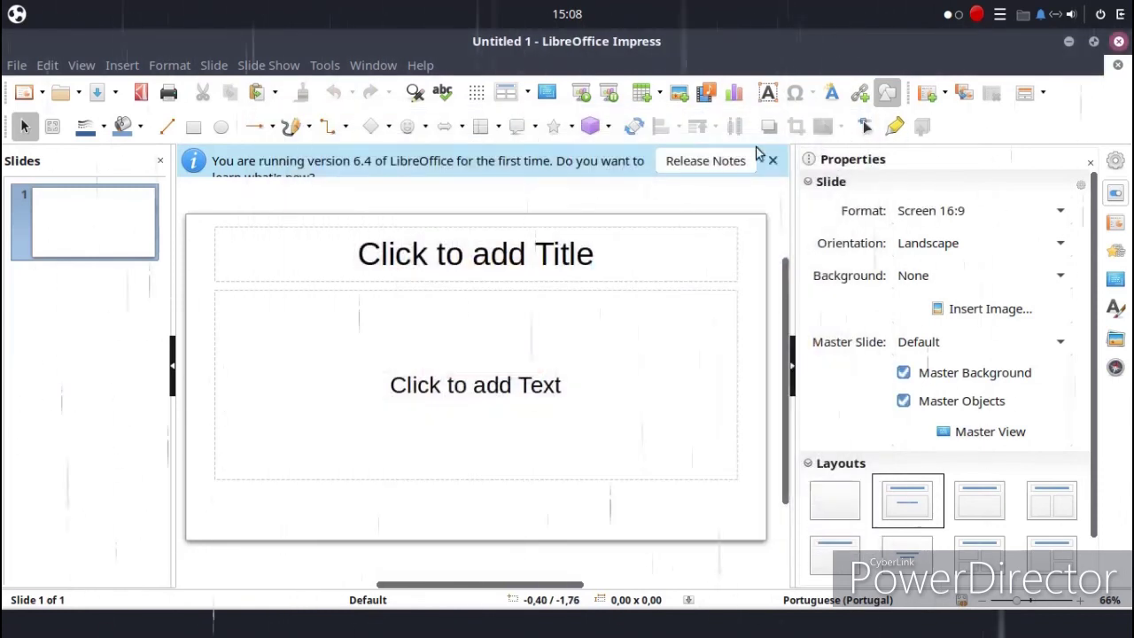
left_click(1119, 41)
Step: Open Logs from the applications menu, view the important system messages, and close it
left_click(16, 14)
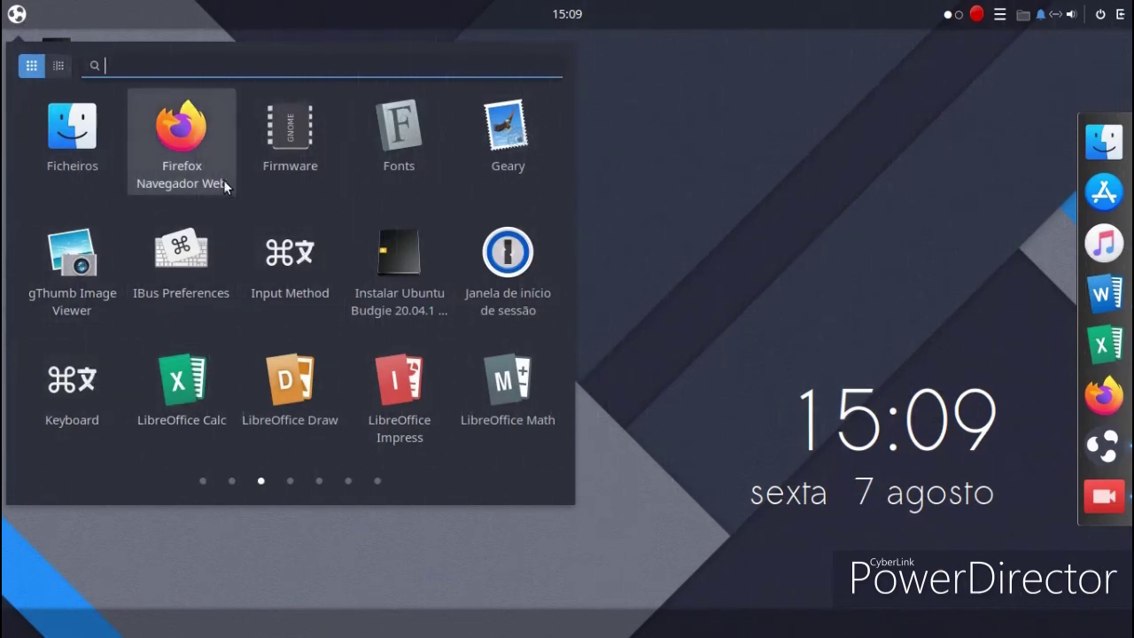
scroll(226, 183, "down", 1)
left_click(310, 151)
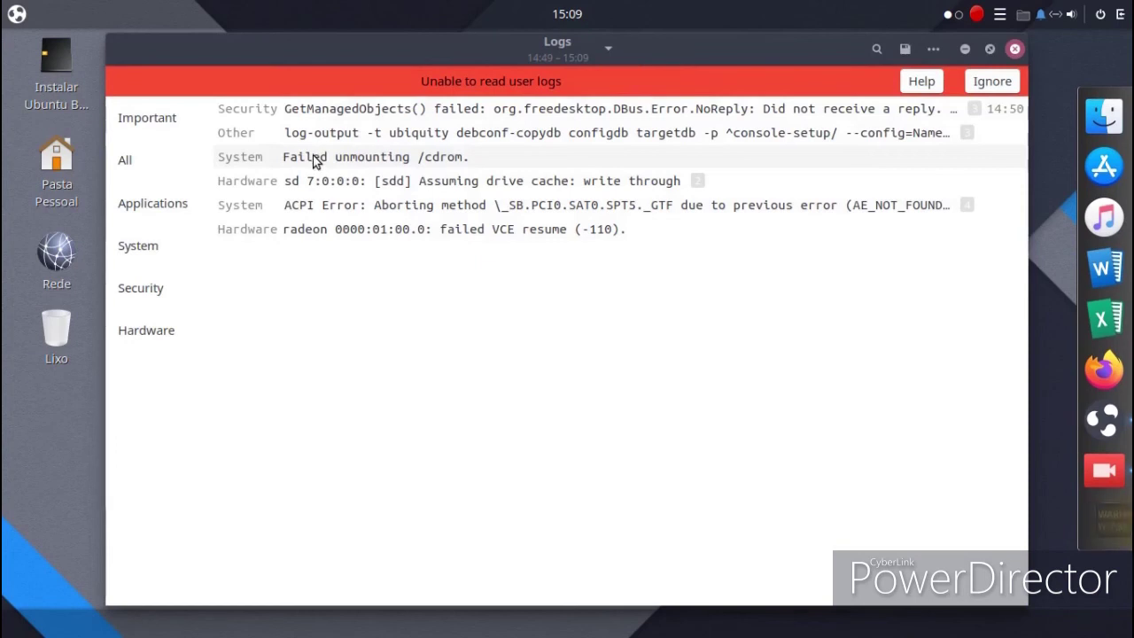
left_click(1015, 50)
left_click(977, 14)
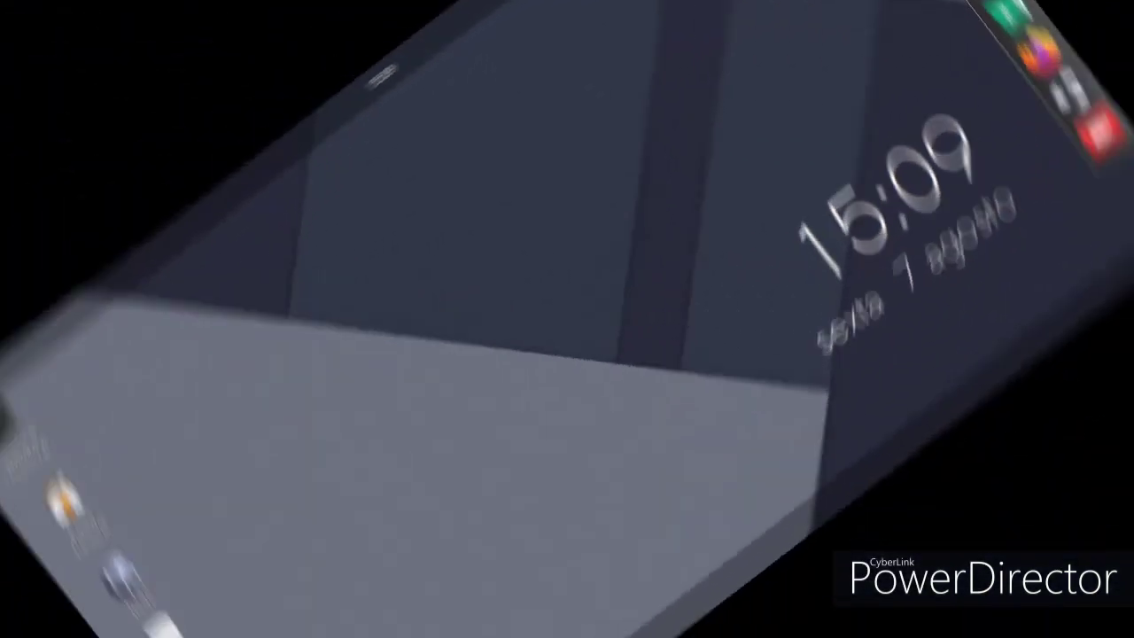